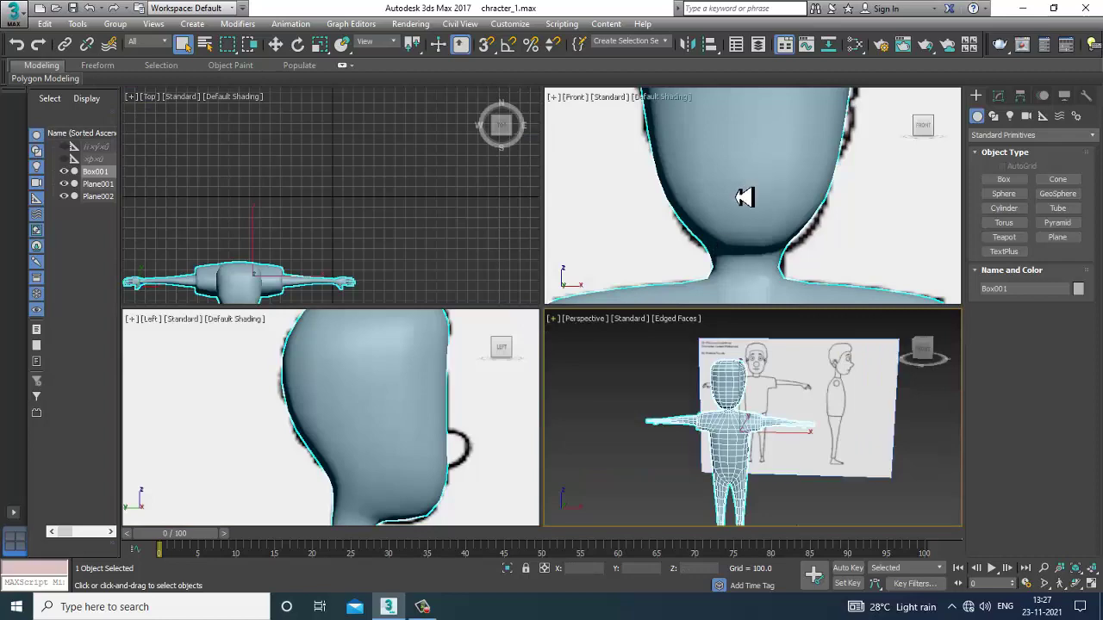
# Step: Maximise the front view, show edged faces and make the body see-through over the character blueprint
pyautogui.moveTo(821, 175); pyautogui.dragTo(753, 184, button='middle')
pyautogui.hotkey('alt', 'w')
pyautogui.scroll(-5, 755, 230)
pyautogui.press('F4')
pyautogui.moveTo(719, 302); pyautogui.dragTo(639, 252, button='middle')
pyautogui.hotkey('alt', 'x')
pyautogui.moveTo(652, 211); pyautogui.dragTo(646, 236, button='middle')
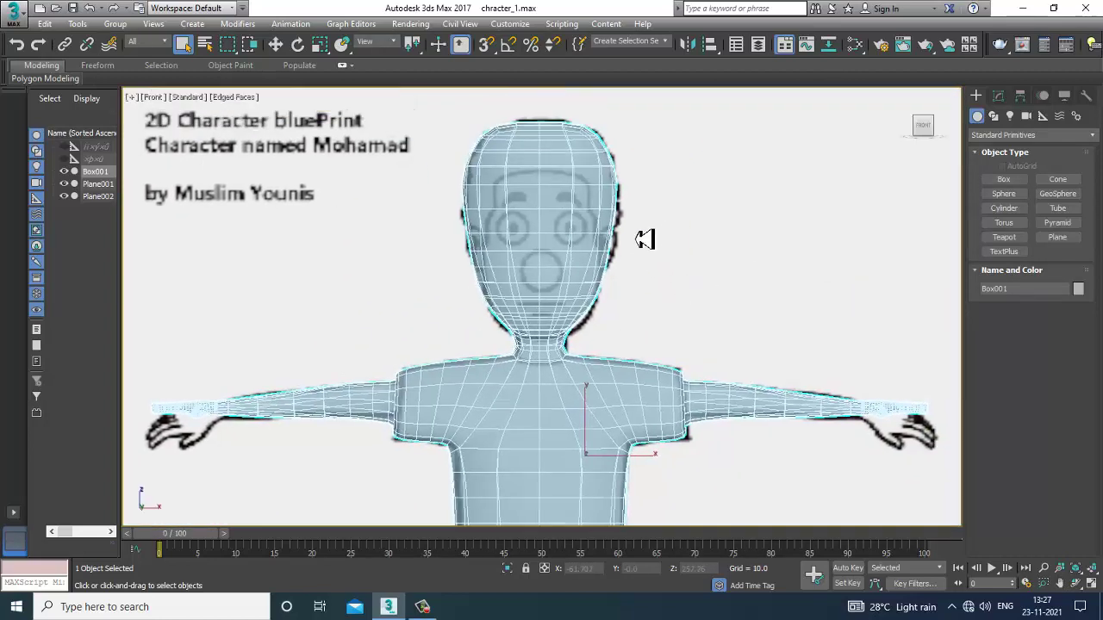
pyautogui.scroll(3, 599, 261)
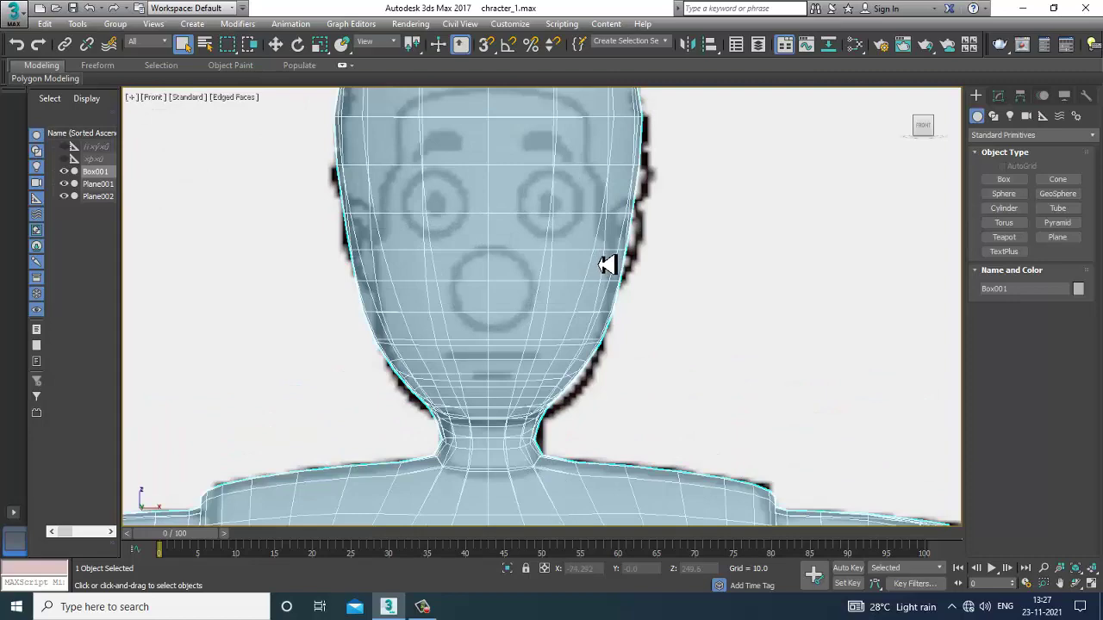
# Step: Make the body opaque again in the perspective view and disable its Symmetry modifier
pyautogui.hotkey('alt', 'w')
pyautogui.middleClick(791, 443)
pyautogui.hotkey('alt', 'w')
pyautogui.hotkey('alt', 'x')
pyautogui.keyDown('alt'); pyautogui.moveTo(529, 282); pyautogui.dragTo(753, 345, button='middle'); pyautogui.keyUp('alt')
pyautogui.scroll(4, 569, 323)
pyautogui.click(1000, 98)
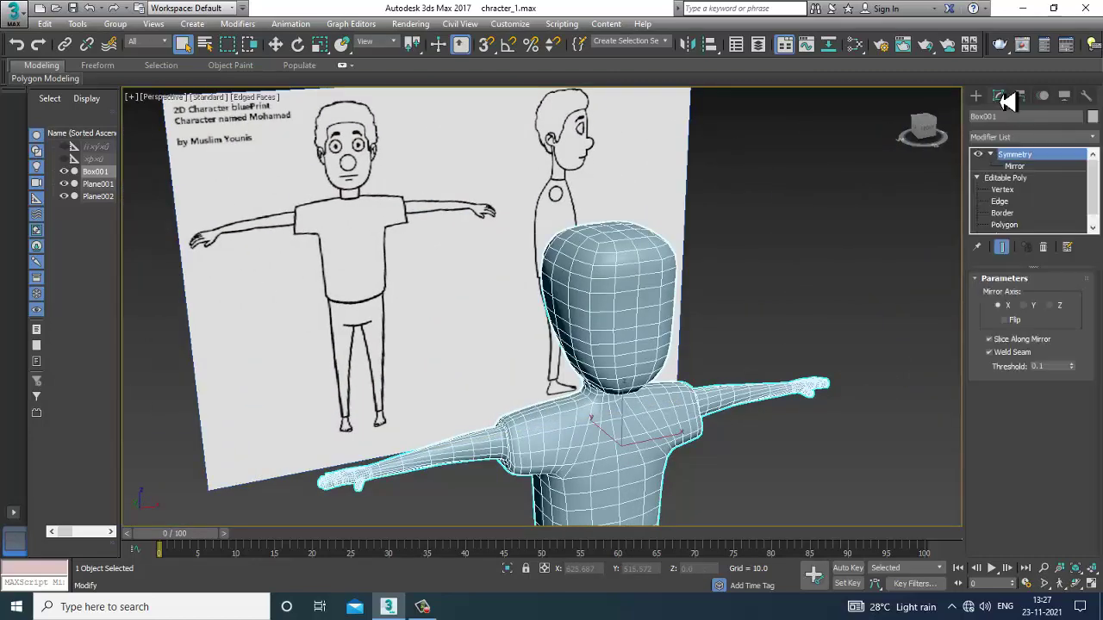
pyautogui.click(979, 157)
# Step: Go to the body's Editable Poly level and turn off NURMS smoothing
pyautogui.keyDown('alt'); pyautogui.moveTo(570, 340); pyautogui.dragTo(762, 308, button='middle'); pyautogui.keyUp('alt')
pyautogui.rightClick(614, 269)
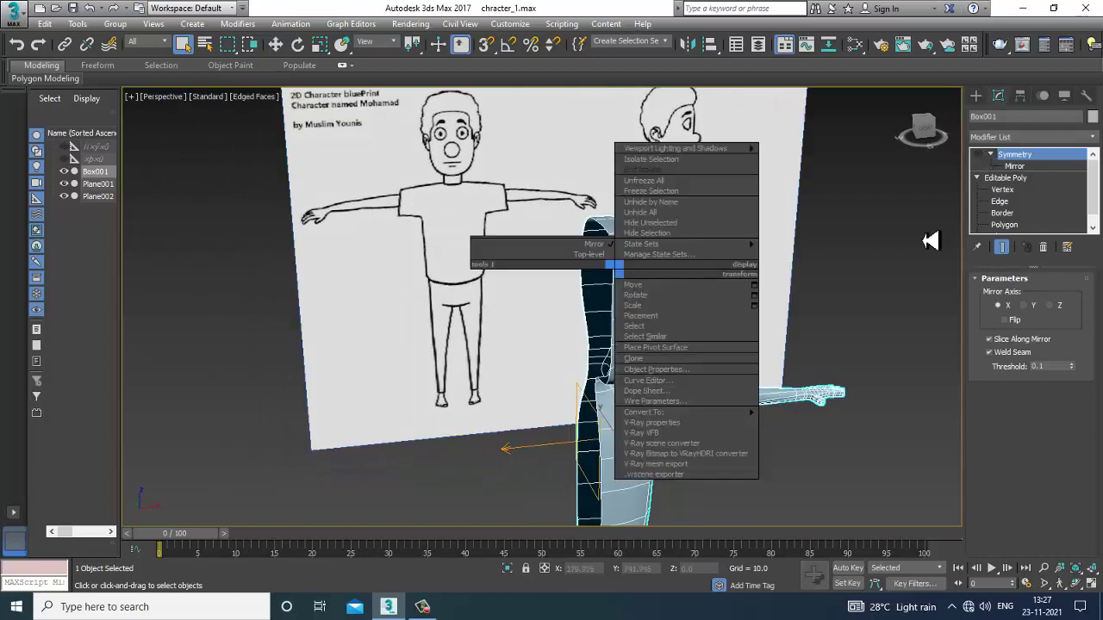
pyautogui.click(1017, 180)
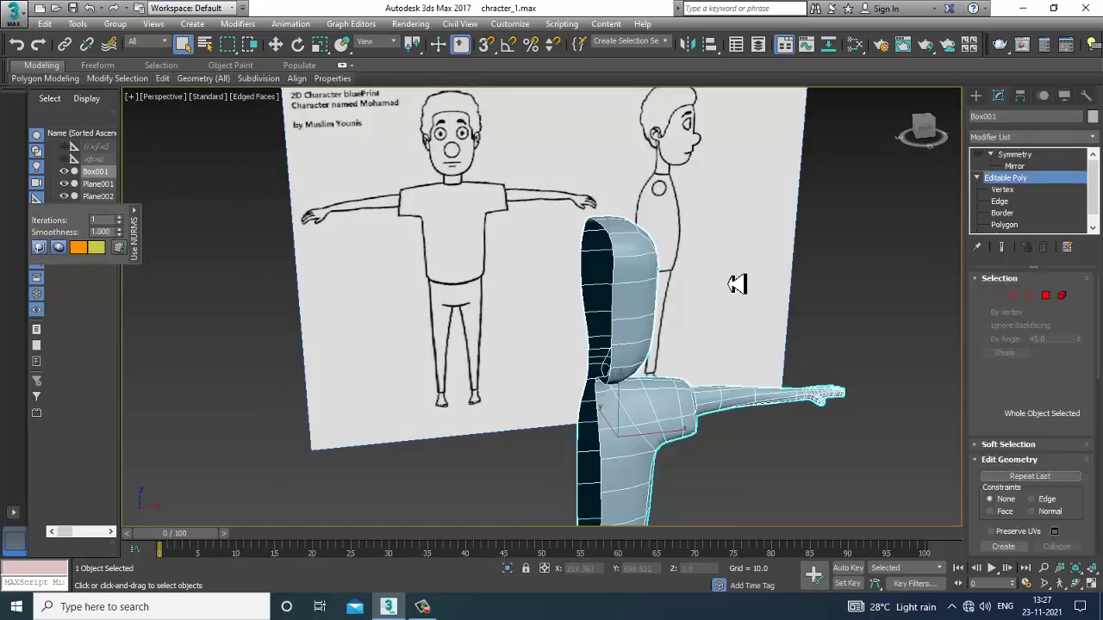
pyautogui.rightClick(641, 280)
pyautogui.click(589, 133)
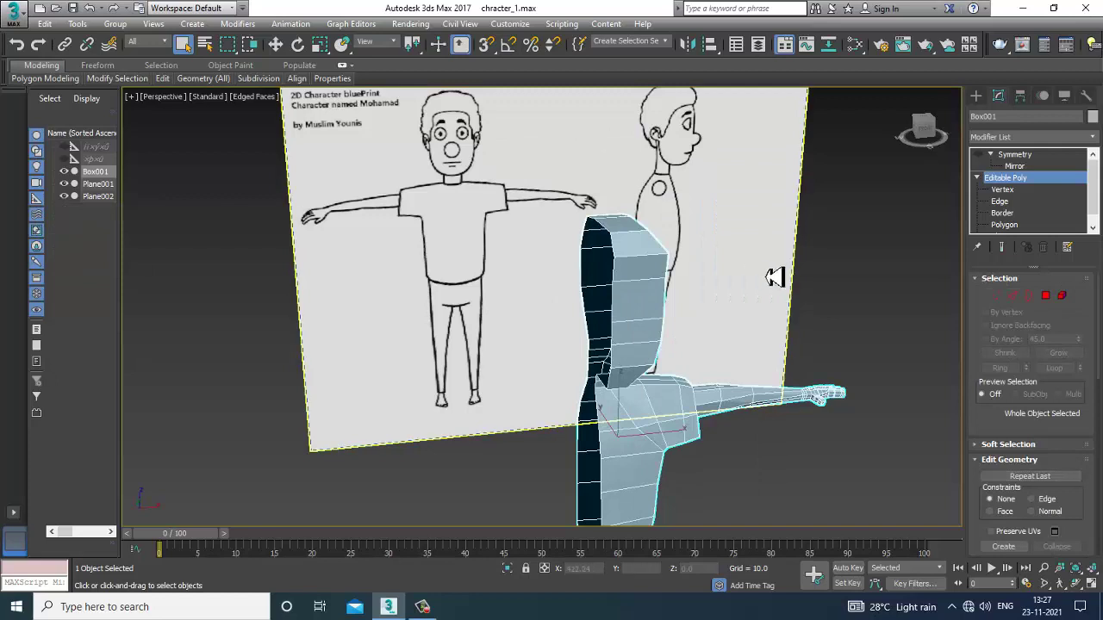
# Step: Make the half body see-through in the front view and add two Swift Loops on the face: one vertical beside the centre line, one horizontal above the eye
pyautogui.hotkey('alt', 'w')
pyautogui.scroll(1, 769, 212)
pyautogui.hotkey('alt', 'x')
pyautogui.scroll(1, 767, 203)
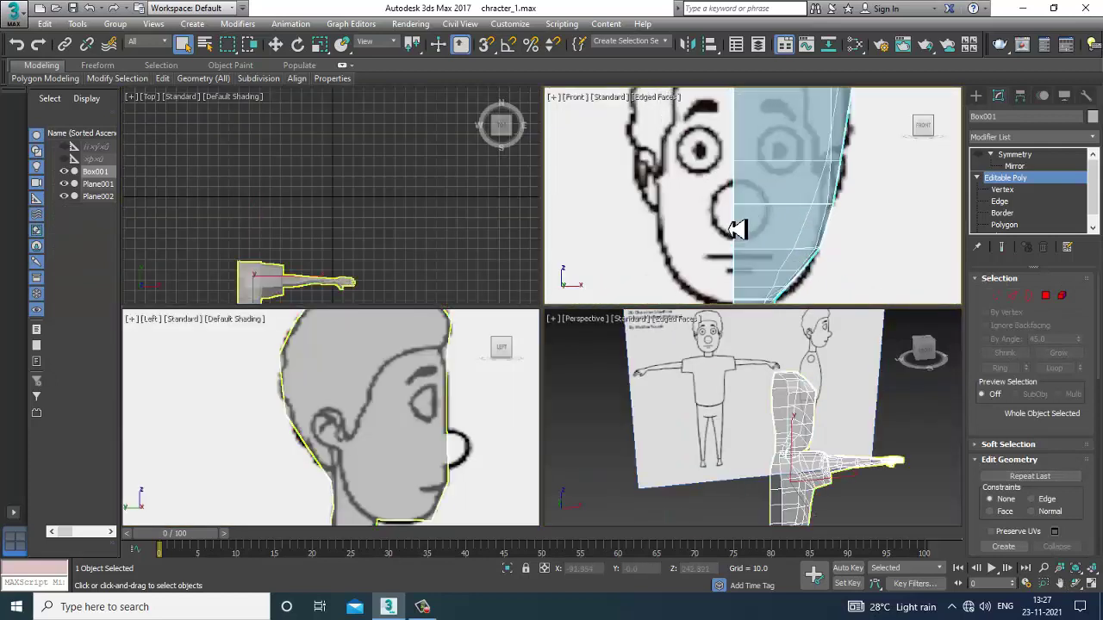
pyautogui.moveTo(737, 228); pyautogui.dragTo(762, 259, button='middle')
pyautogui.hotkey('alt', 'w')
pyautogui.scroll(-2, 741, 198)
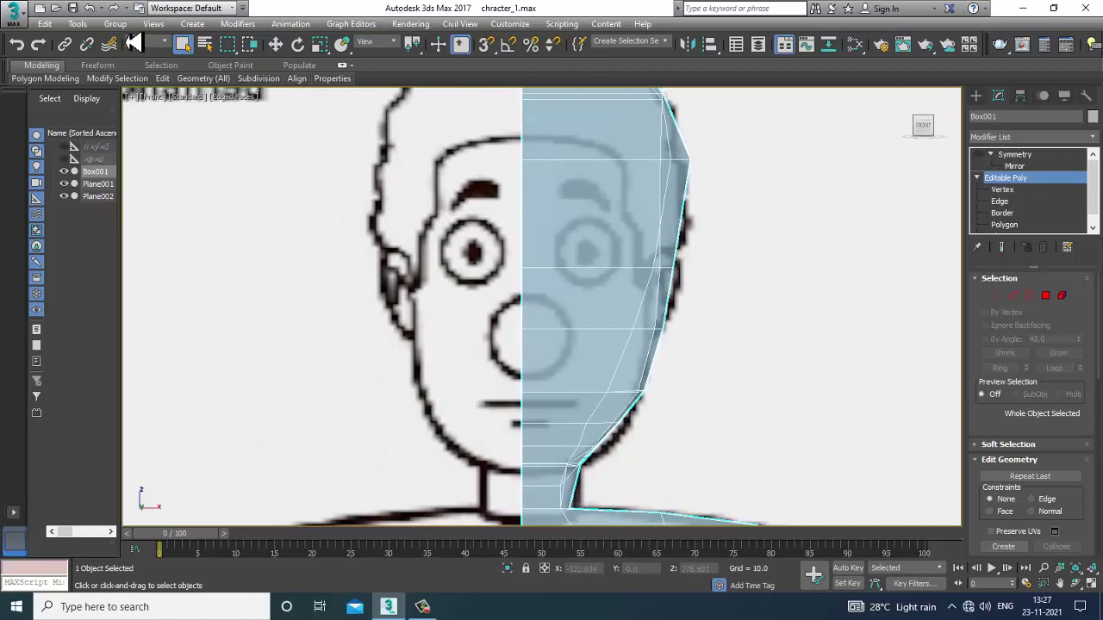
pyautogui.doubleClick(44, 68)
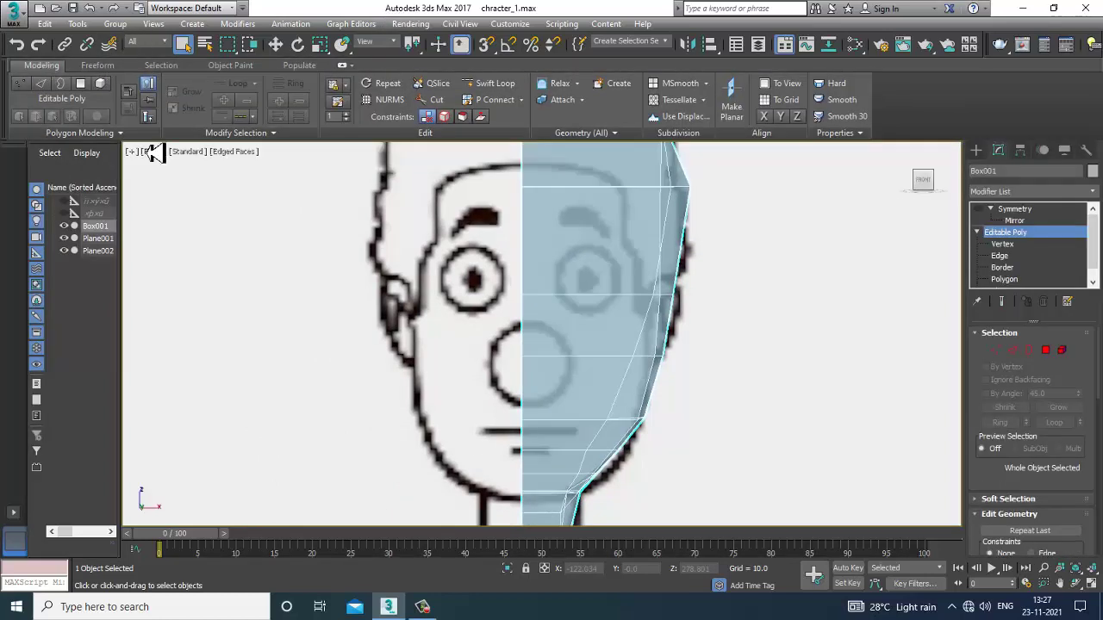
pyautogui.click(495, 83)
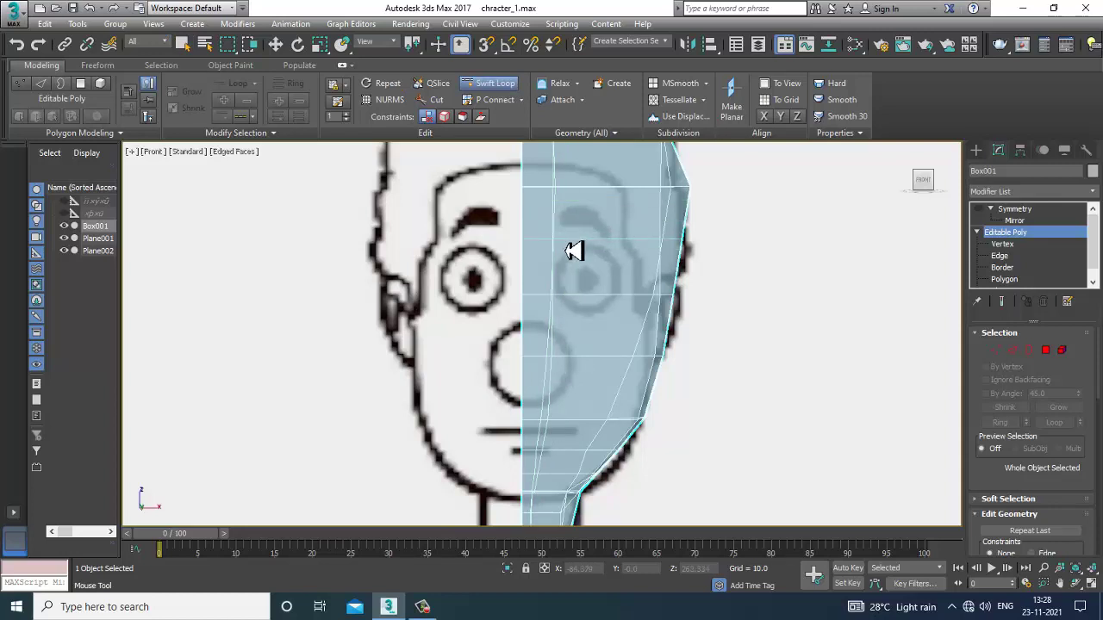
# Step: Select the horizontal row of vertices crossing the eye and lower it to the eye's lower edge
pyautogui.press('w')
pyautogui.press('1')
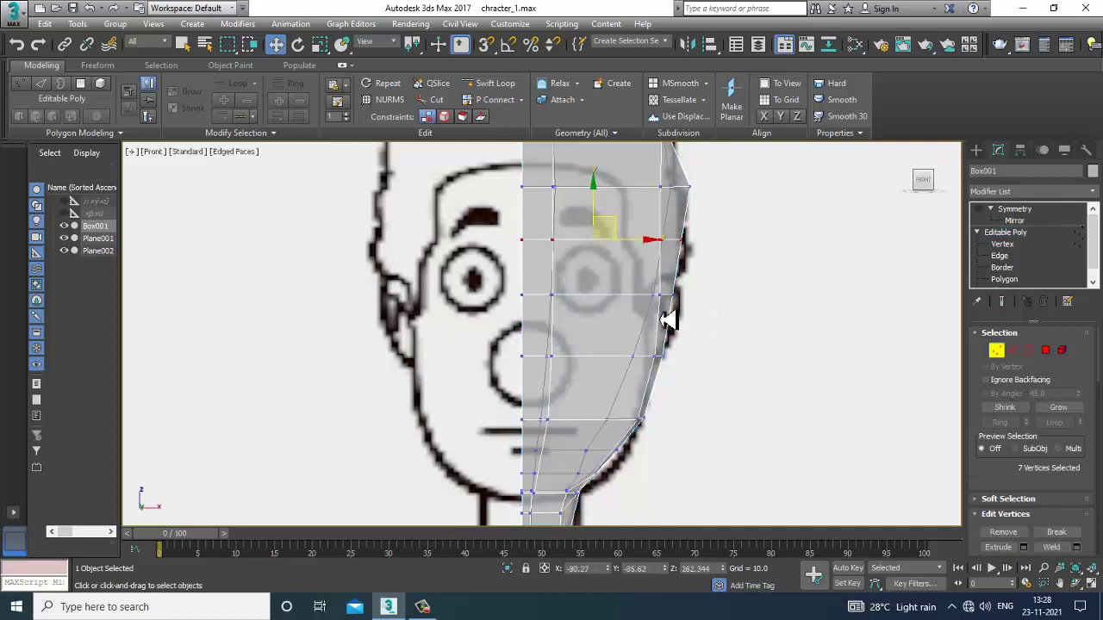
pyautogui.moveTo(742, 332); pyautogui.dragTo(742, 332)
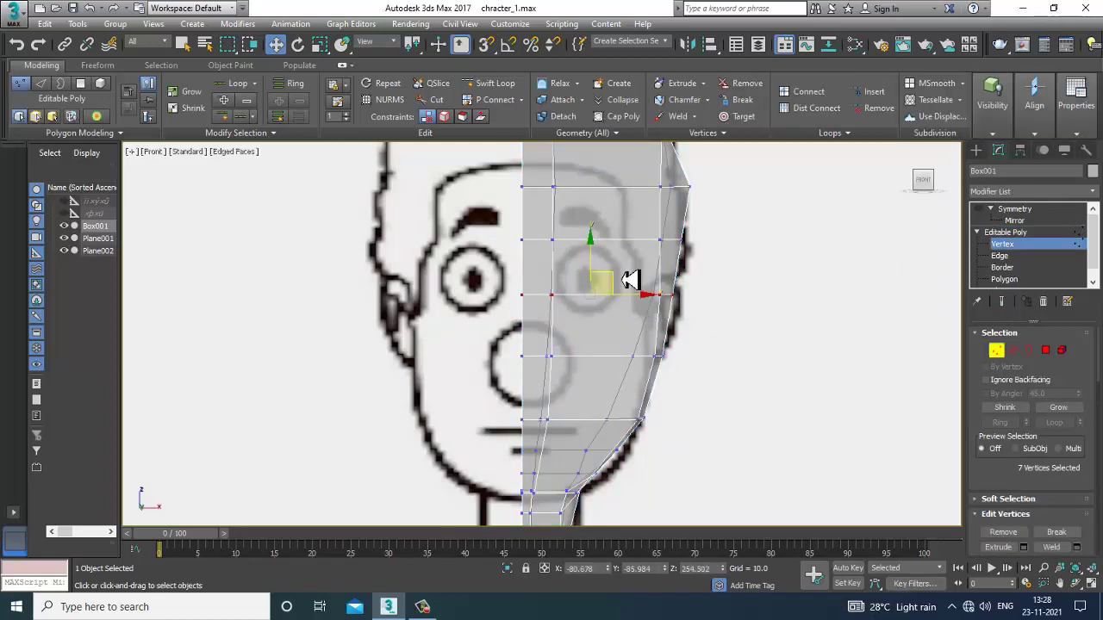
pyautogui.moveTo(597, 271); pyautogui.dragTo(596, 286)
# Step: Move the vertices on the outer side of the eye and cheek inward to frame the drawn eye
pyautogui.moveTo(651, 233); pyautogui.dragTo(693, 242)
pyautogui.moveTo(661, 312); pyautogui.dragTo(687, 323)
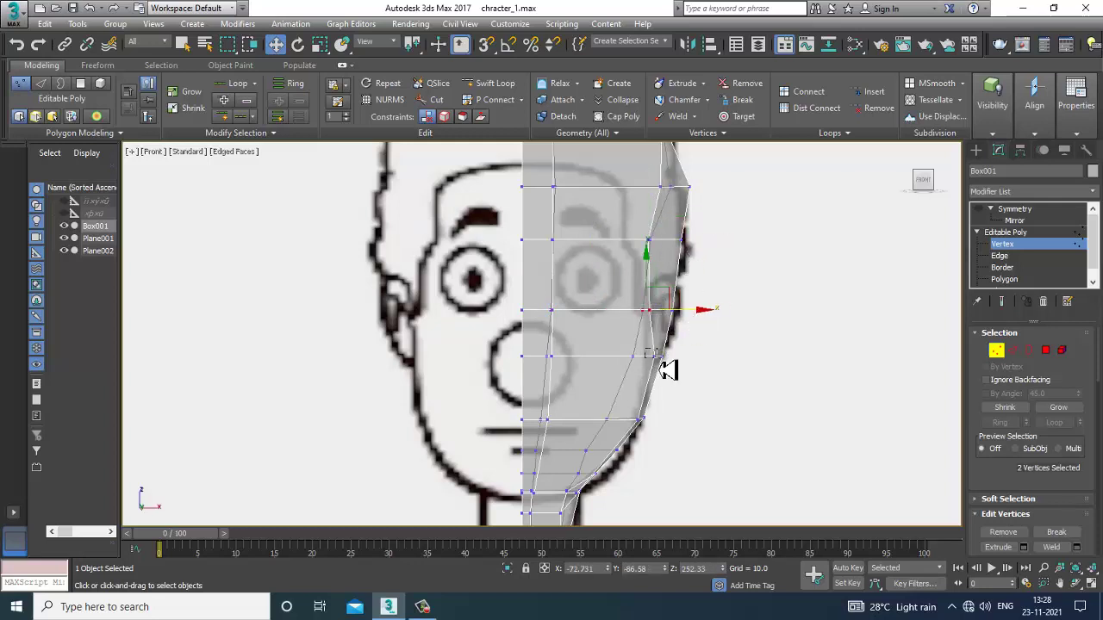
pyautogui.moveTo(659, 360); pyautogui.dragTo(687, 369)
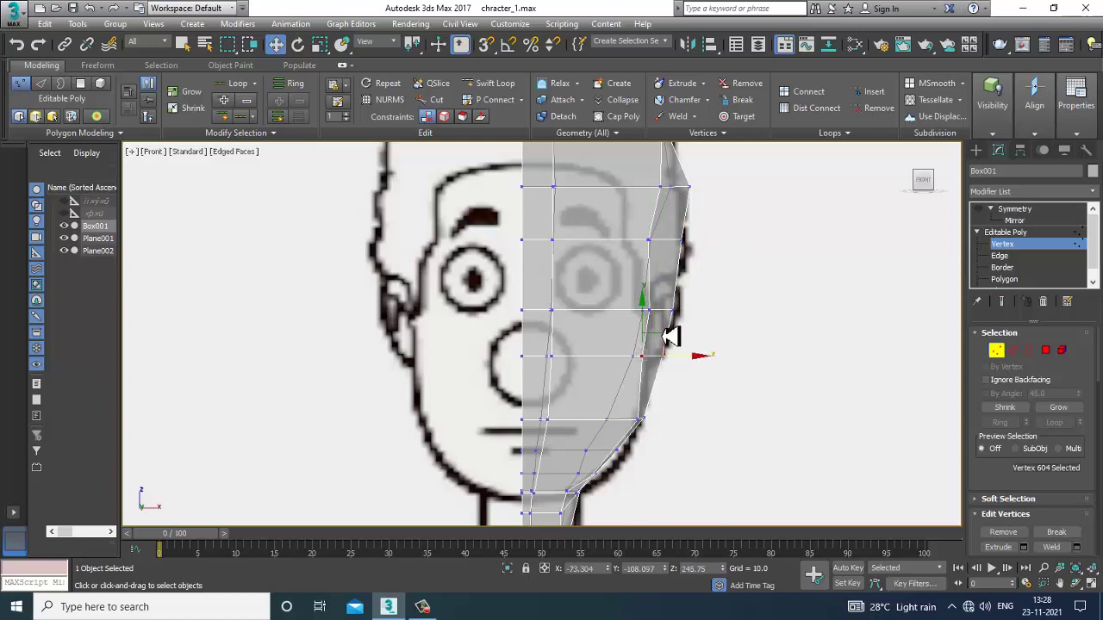
pyautogui.moveTo(641, 319); pyautogui.dragTo(676, 311)
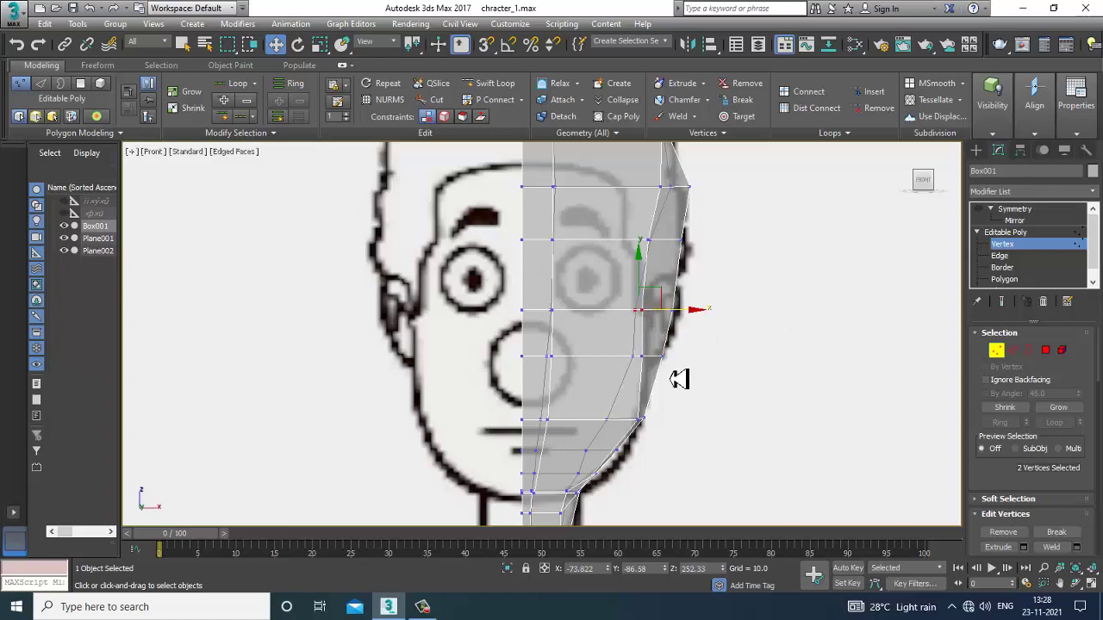
# Step: Select the polygon covering the eye and turn on shading for selected faces
pyautogui.hotkey('alt', 'w')
pyautogui.middleClick(709, 382)
pyautogui.hotkey('alt', 'w')
pyautogui.keyDown('alt'); pyautogui.moveTo(686, 353); pyautogui.dragTo(617, 335, button='middle'); pyautogui.keyUp('alt')
pyautogui.scroll(5, 617, 335)
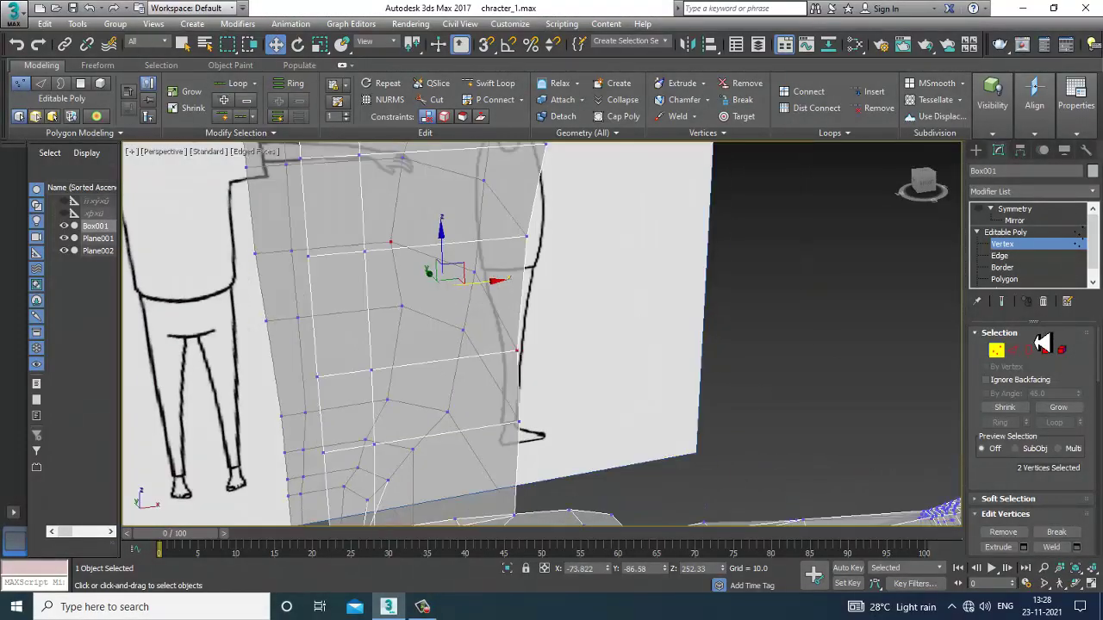
pyautogui.click(472, 318)
pyautogui.hotkey('alt', 'w')
pyautogui.moveTo(761, 223); pyautogui.dragTo(718, 229, button='middle')
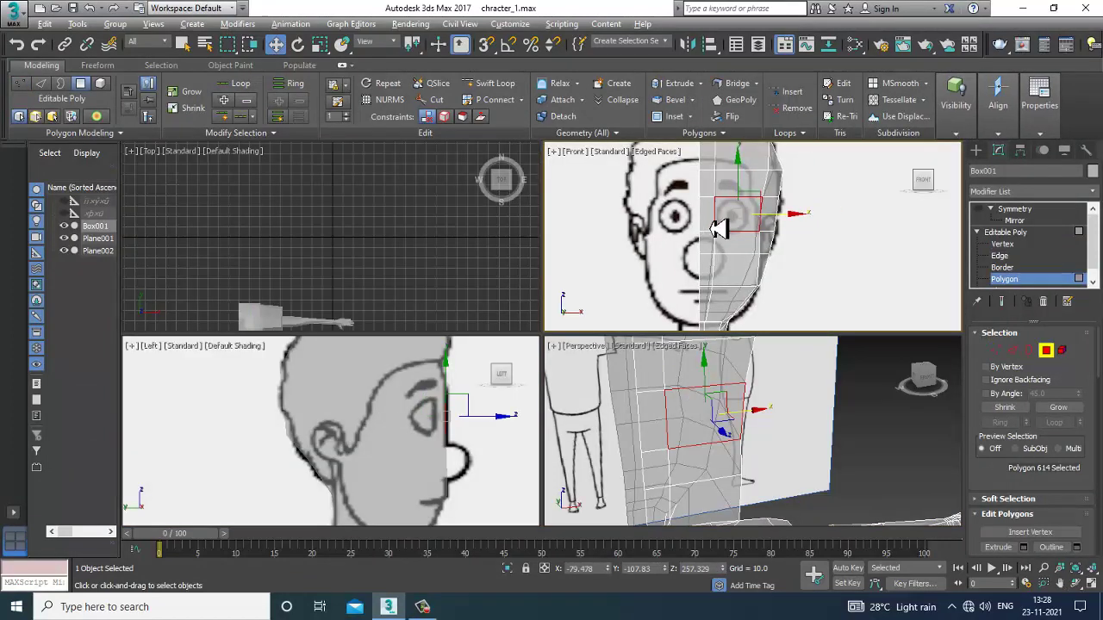
pyautogui.hotkey('alt', 'w')
pyautogui.press('F2')
# Step: Make the body opaque in the perspective view and inset the eye polygon to form a smaller face inside it
pyautogui.hotkey('alt', 'w')
pyautogui.middleClick(770, 424)
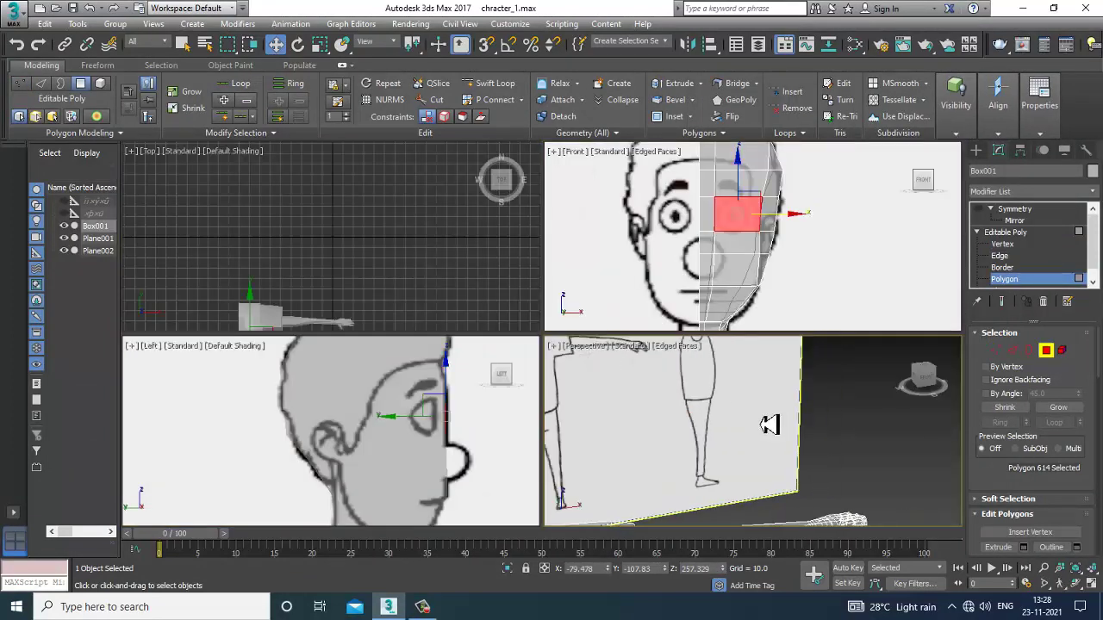
pyautogui.hotkey('alt', 'w')
pyautogui.scroll(-2, 612, 369)
pyautogui.scroll(4, 609, 370)
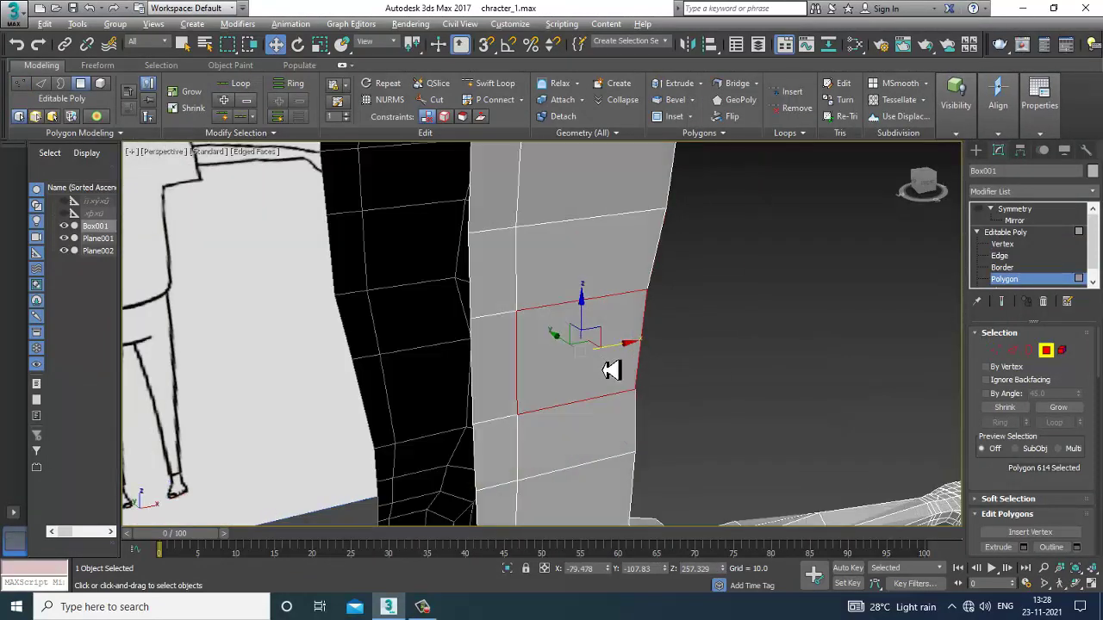
pyautogui.keyDown('alt'); pyautogui.moveTo(659, 360); pyautogui.dragTo(734, 373, button='middle'); pyautogui.keyUp('alt')
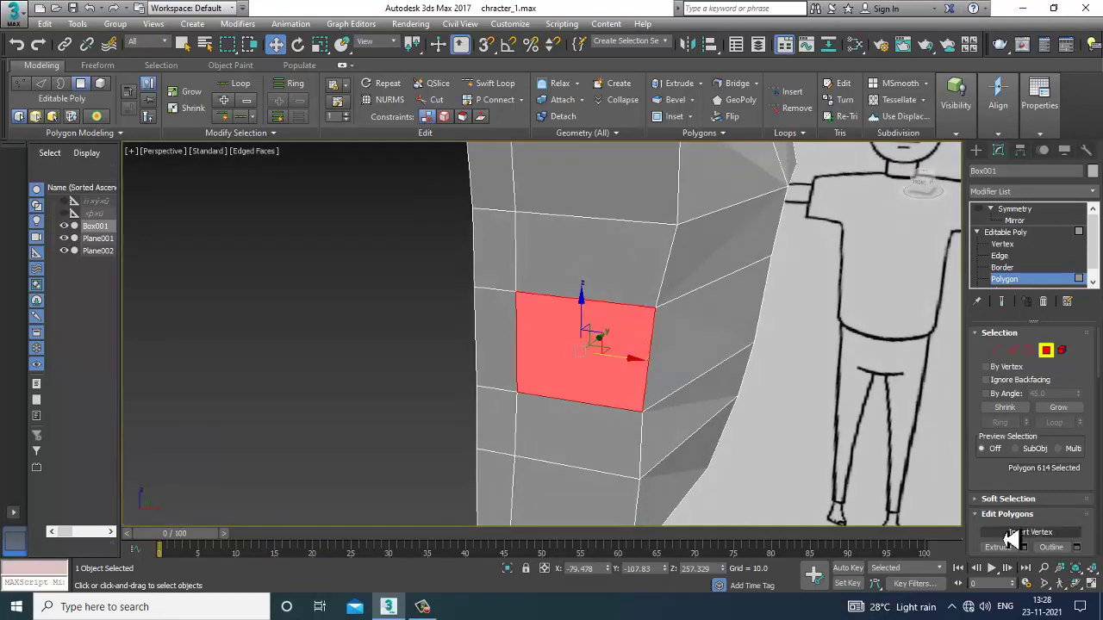
pyautogui.scroll(-1, 1004, 468)
pyautogui.moveTo(996, 468); pyautogui.dragTo(1001, 425)
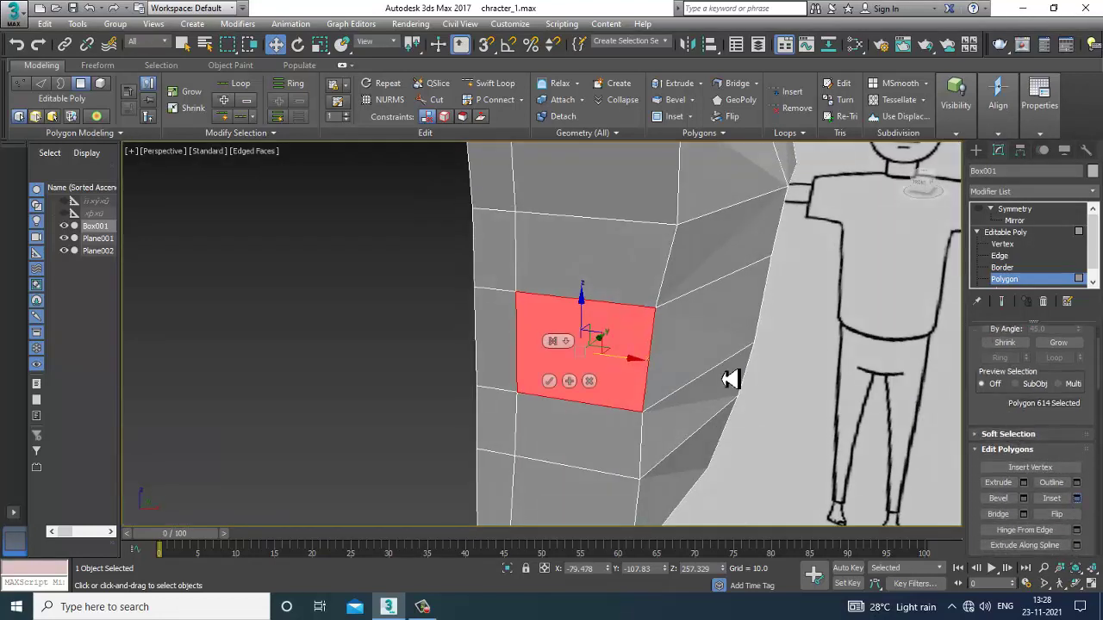
pyautogui.keyDown('alt'); pyautogui.moveTo(691, 368); pyautogui.dragTo(646, 341); pyautogui.keyUp('alt')
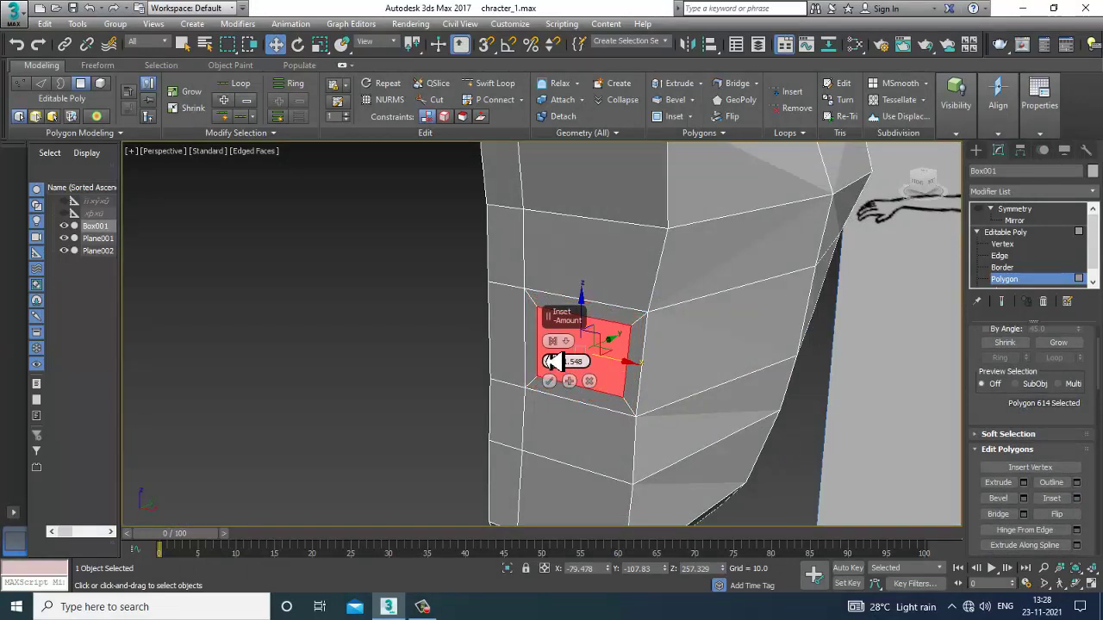
# Step: Make the body see-through in the front view and compare the inset face with the drawn eye
pyautogui.hotkey('alt', 'w')
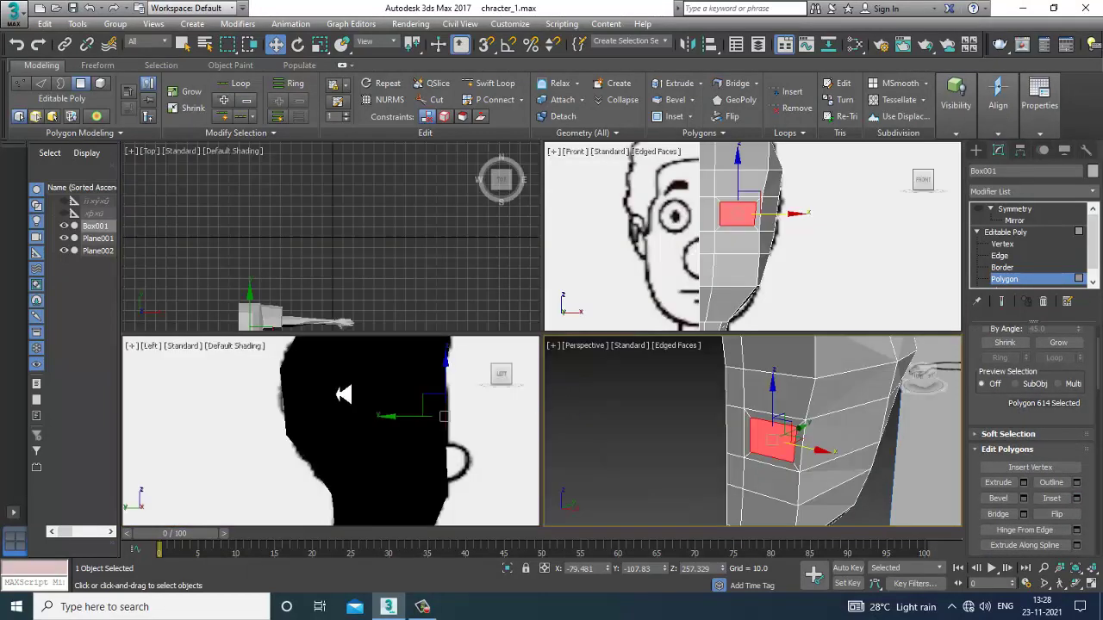
pyautogui.hotkey('alt', 'x')
pyautogui.moveTo(750, 244); pyautogui.dragTo(736, 249, button='middle')
pyautogui.scroll(2, 668, 262)
pyautogui.hotkey('alt', 'w')
pyautogui.scroll(2, 618, 313)
pyautogui.moveTo(670, 243); pyautogui.dragTo(614, 302, button='middle')
pyautogui.scroll(-1, 594, 320)
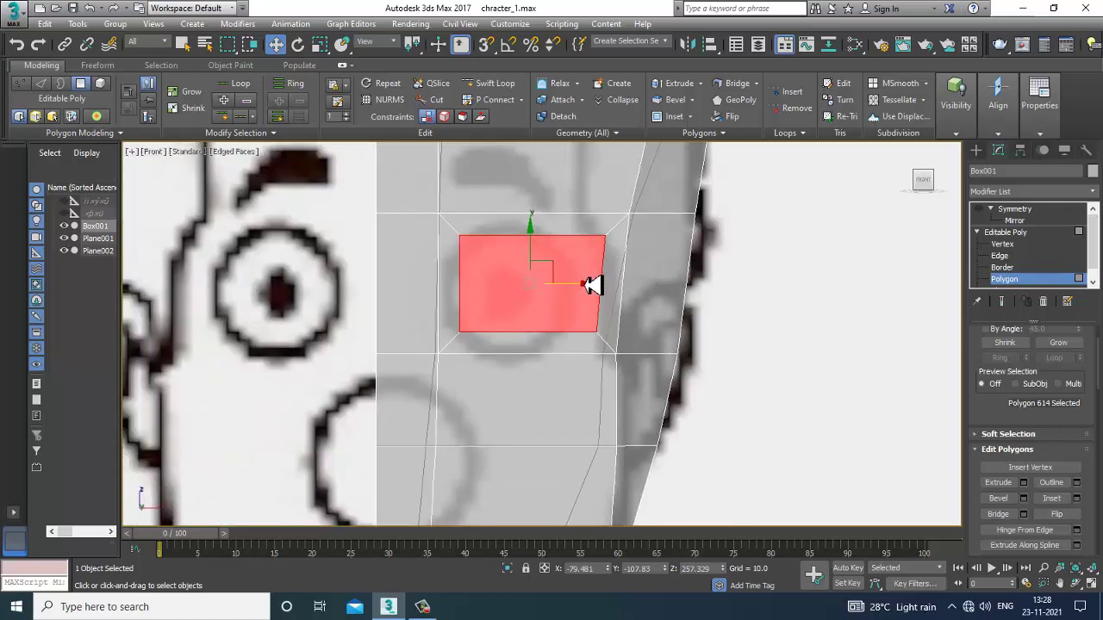
pyautogui.scroll(-2, 594, 285)
pyautogui.scroll(-5, 598, 288)
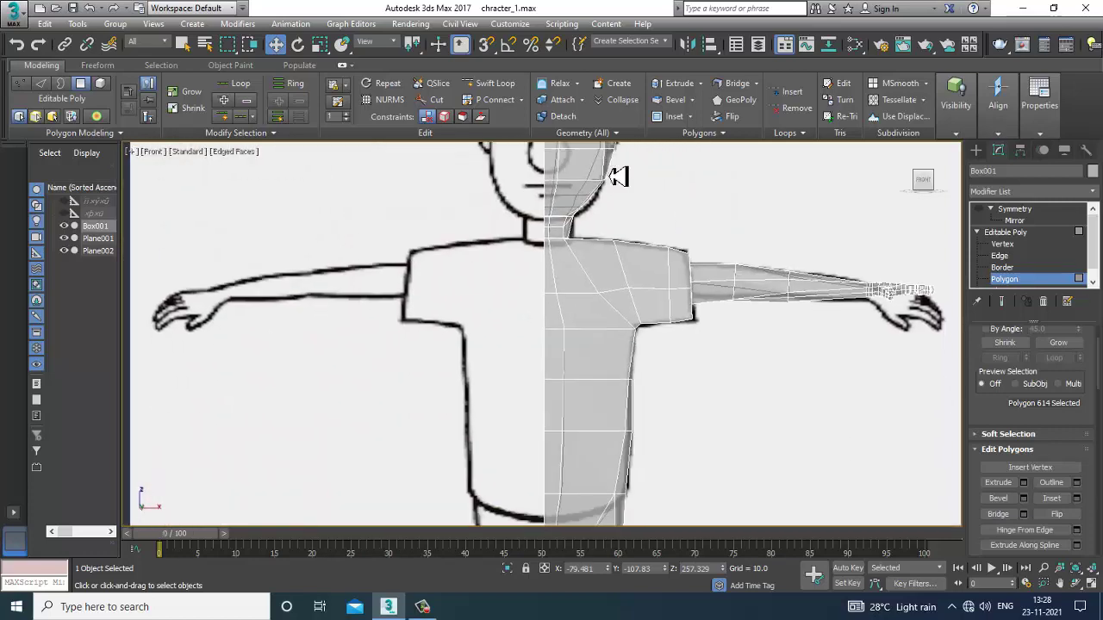
pyautogui.moveTo(633, 229); pyautogui.dragTo(633, 325, button='middle')
pyautogui.scroll(6, 616, 295)
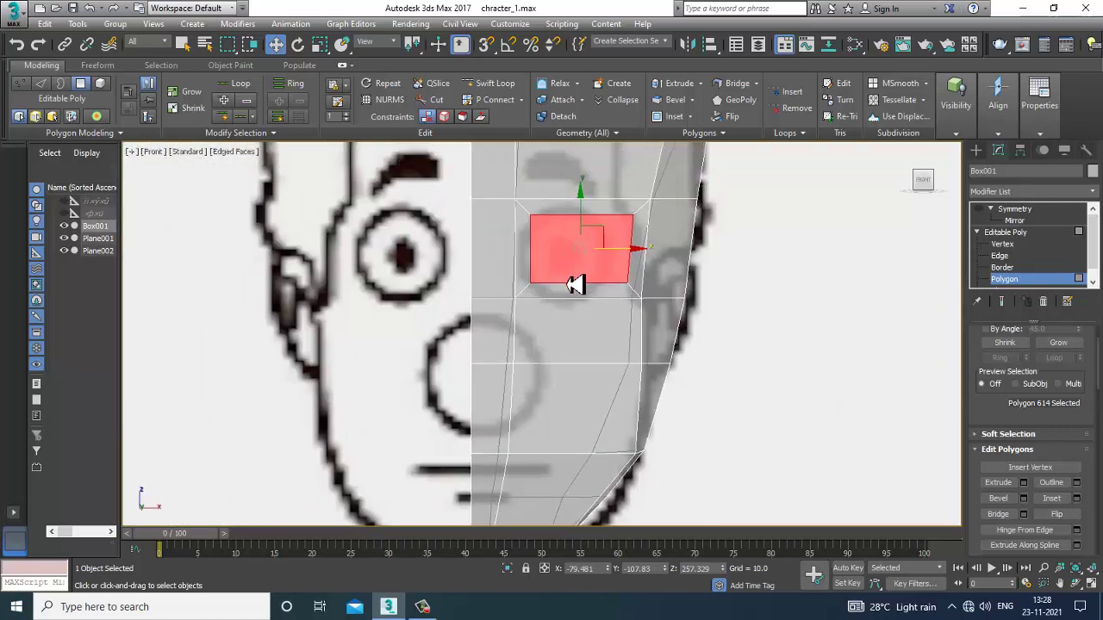
# Step: Add a vertical Swift Loop through the middle of the inset eye face
pyautogui.click(493, 82)
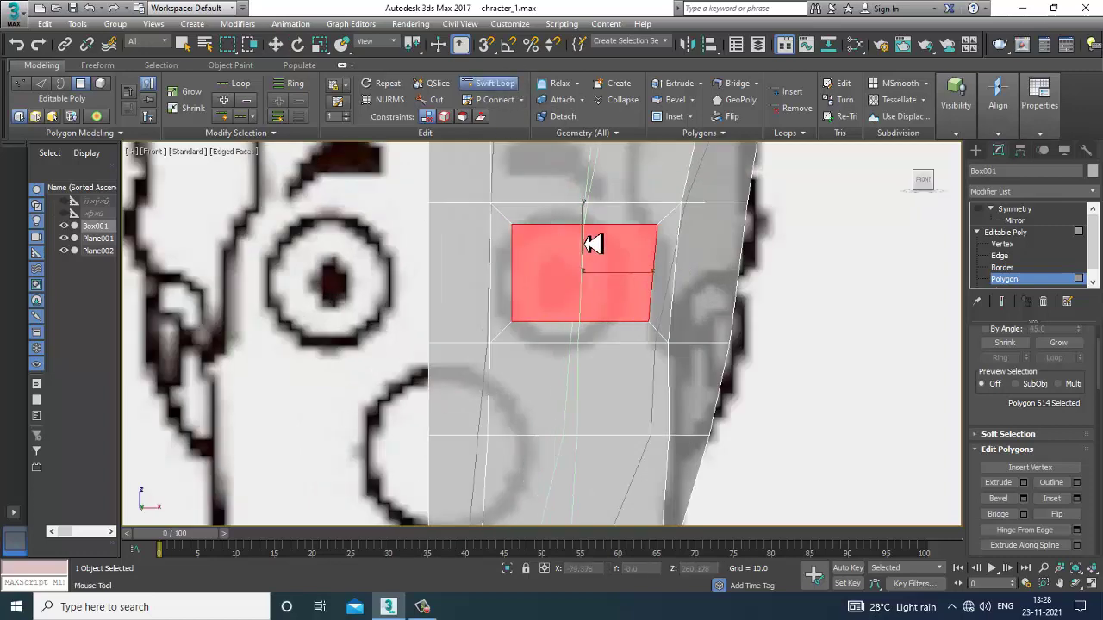
pyautogui.scroll(-9, 620, 256)
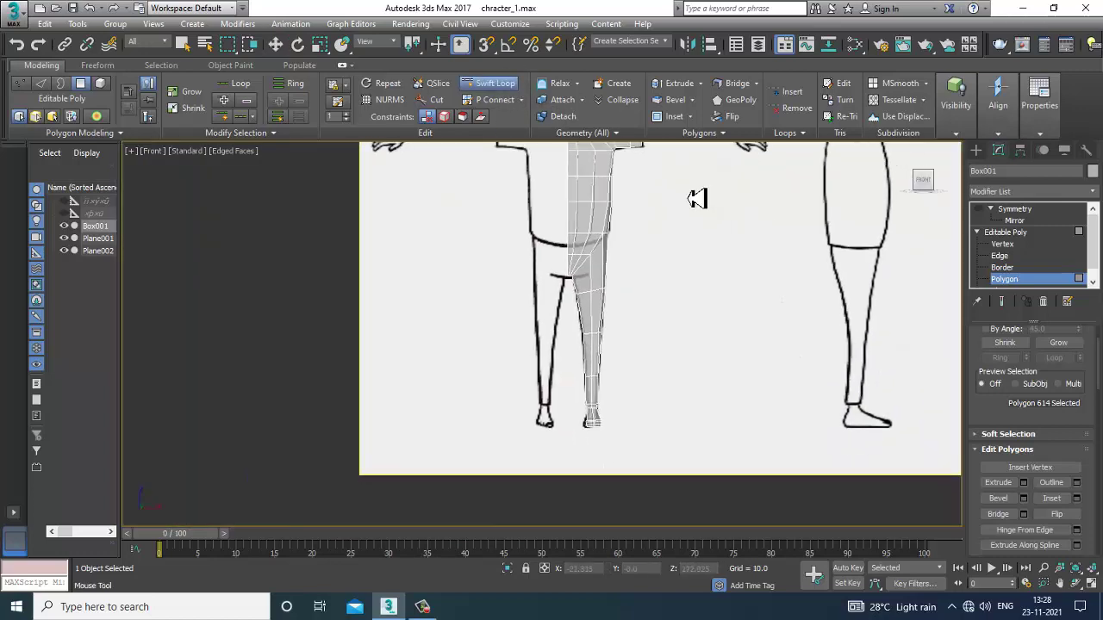
pyautogui.moveTo(697, 198); pyautogui.dragTo(696, 380, button='middle')
pyautogui.scroll(3, 696, 380)
pyautogui.moveTo(657, 290); pyautogui.dragTo(669, 367, button='middle')
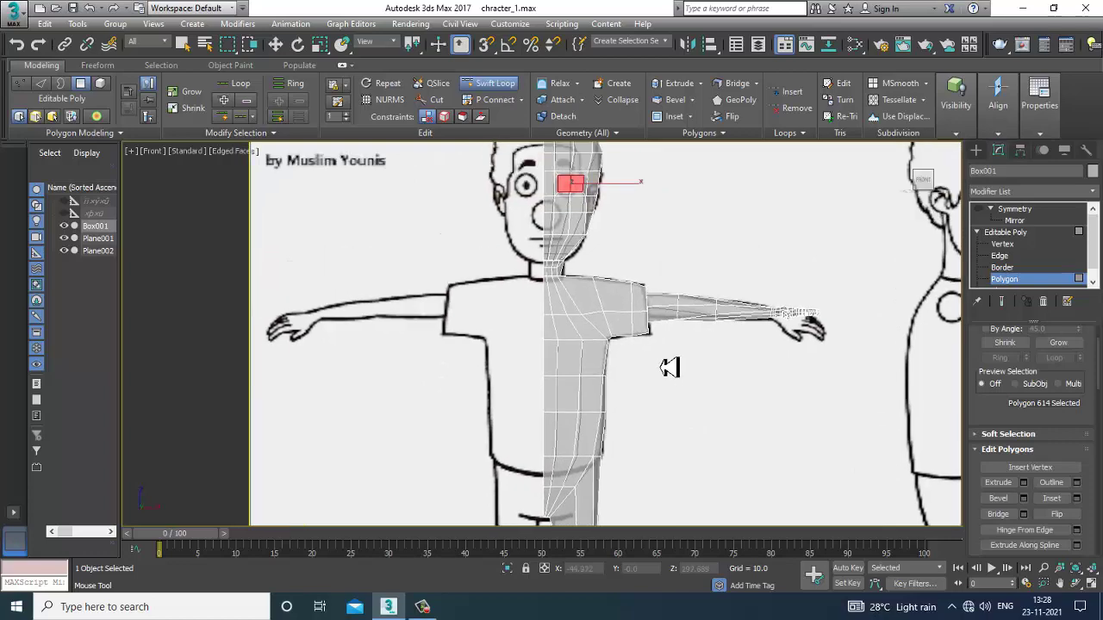
pyautogui.scroll(4, 669, 368)
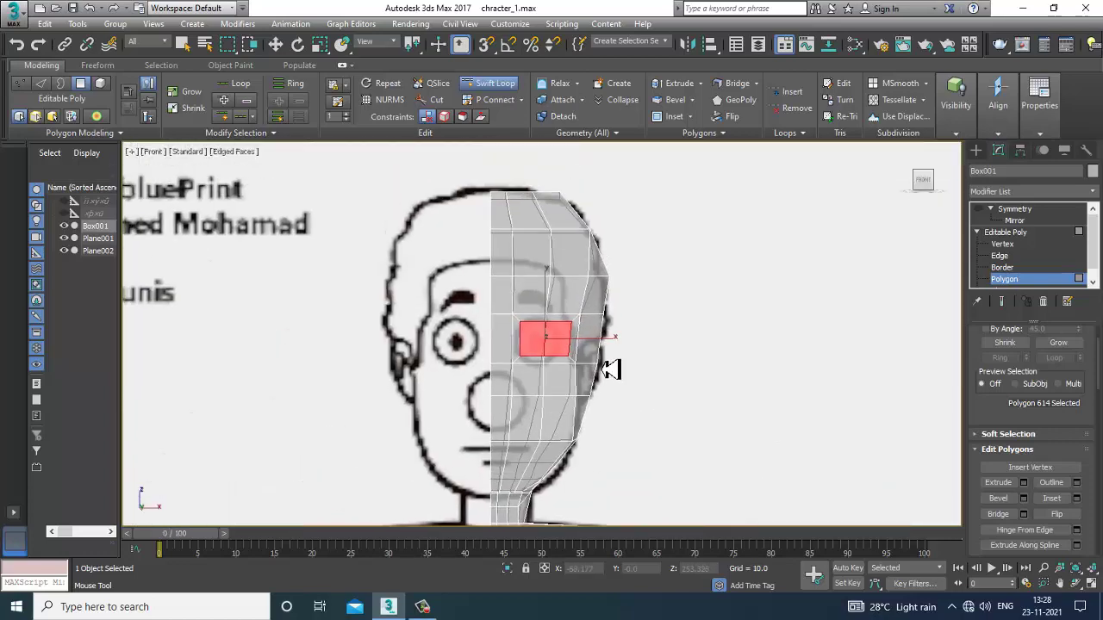
pyautogui.rightClick(603, 365)
# Step: Try to raise the middle vertices along the upper edge of the eye inset
pyautogui.scroll(3, 583, 350)
pyautogui.moveTo(584, 317); pyautogui.dragTo(591, 357, button='middle')
pyautogui.scroll(2, 591, 357)
pyautogui.press('1')
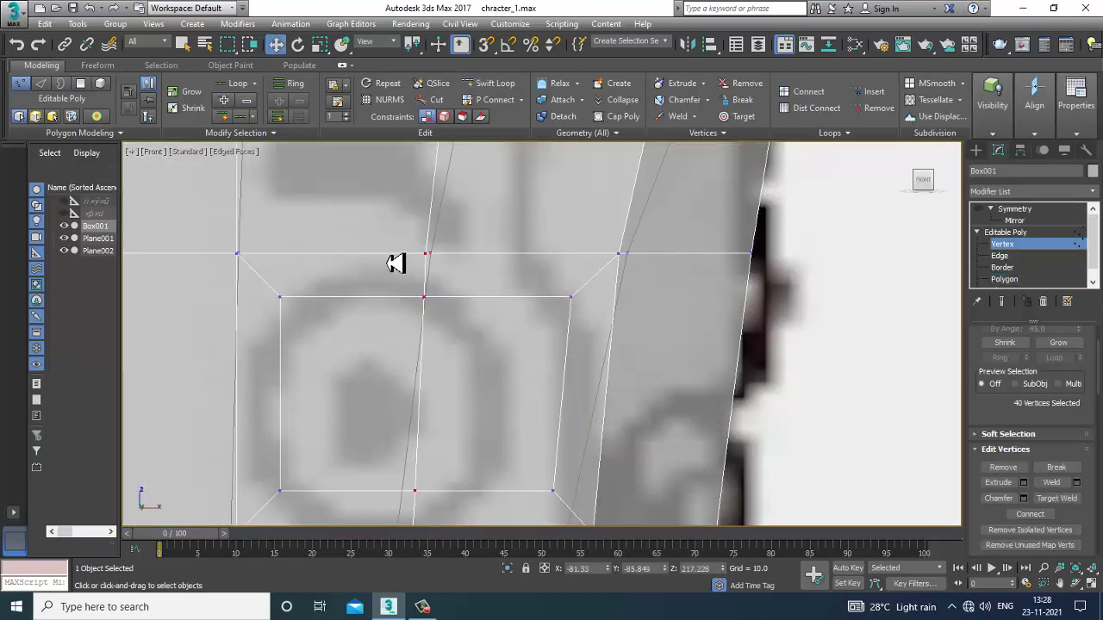
pyautogui.moveTo(433, 229); pyautogui.dragTo(434, 204)
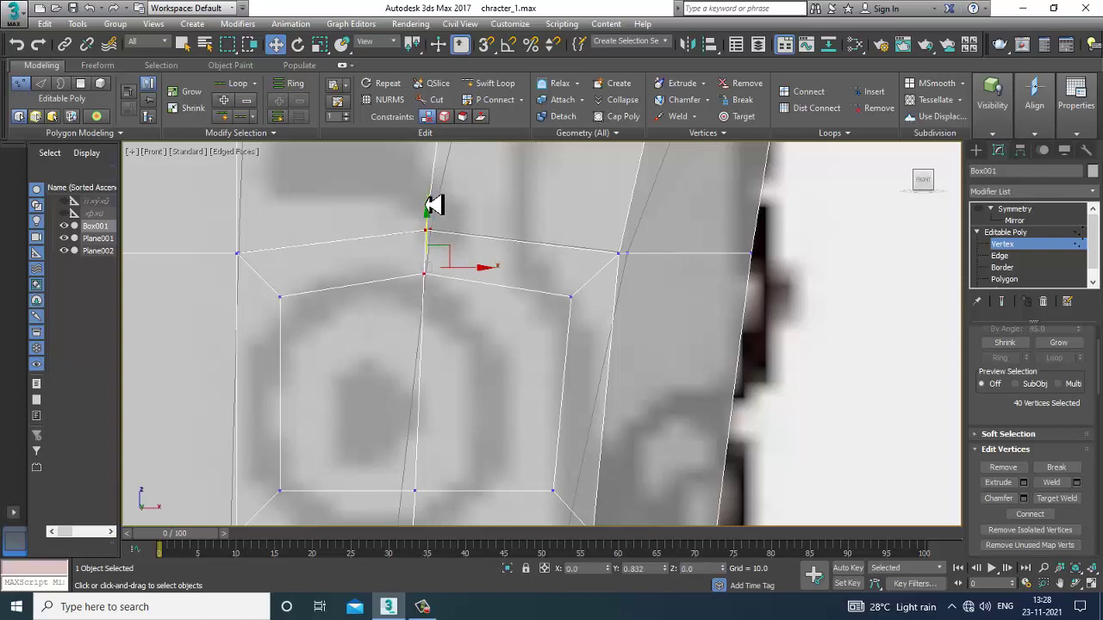
pyautogui.hotkey('ctrl', 'z')
# Step: Examine the selected upper eye vertices on the head from the side and front
pyautogui.hotkey('alt', 'w')
pyautogui.hotkey('alt', 'w')
pyautogui.keyDown('alt'); pyautogui.moveTo(754, 409); pyautogui.dragTo(701, 391, button='middle'); pyautogui.keyUp('alt')
pyautogui.scroll(-2, 701, 391)
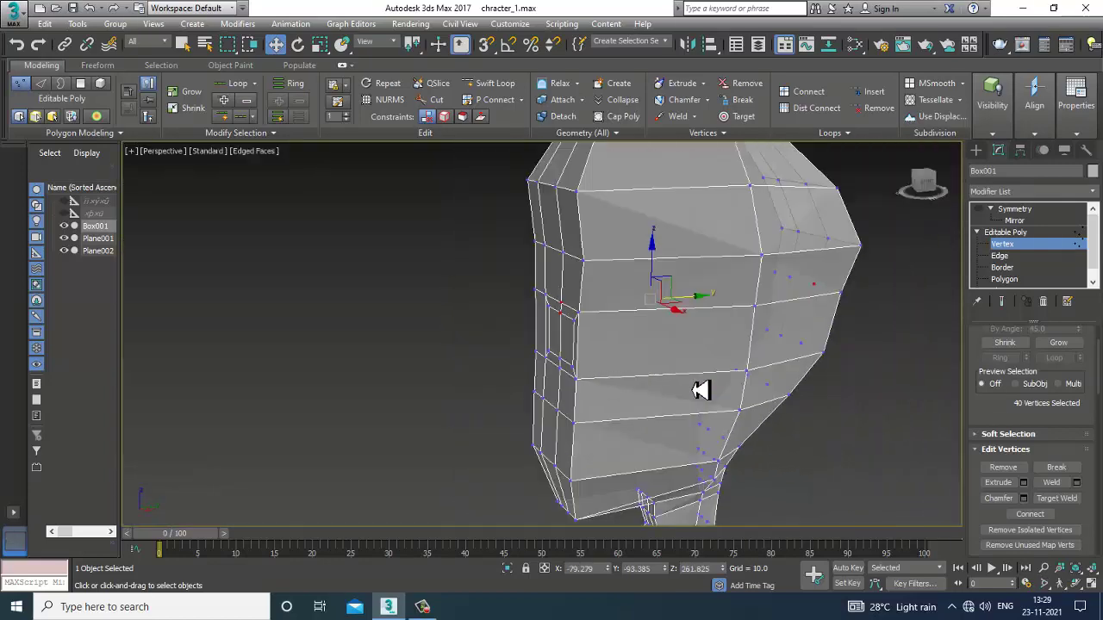
pyautogui.hotkey('alt', 'w')
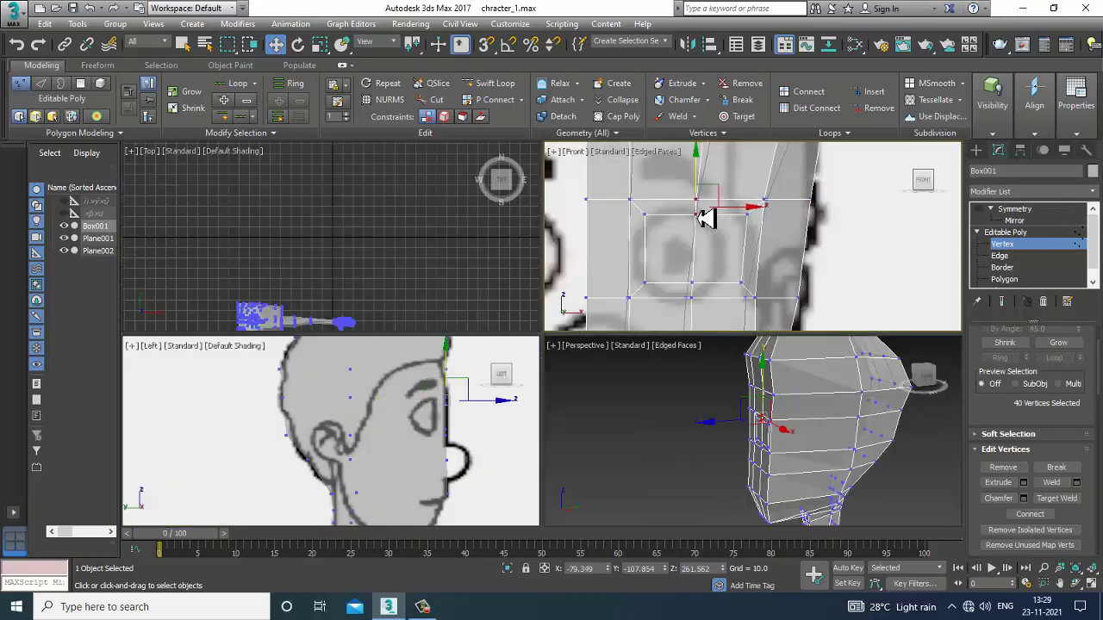
pyautogui.hotkey('alt', 'w')
pyautogui.moveTo(533, 225); pyautogui.dragTo(608, 275, button='middle')
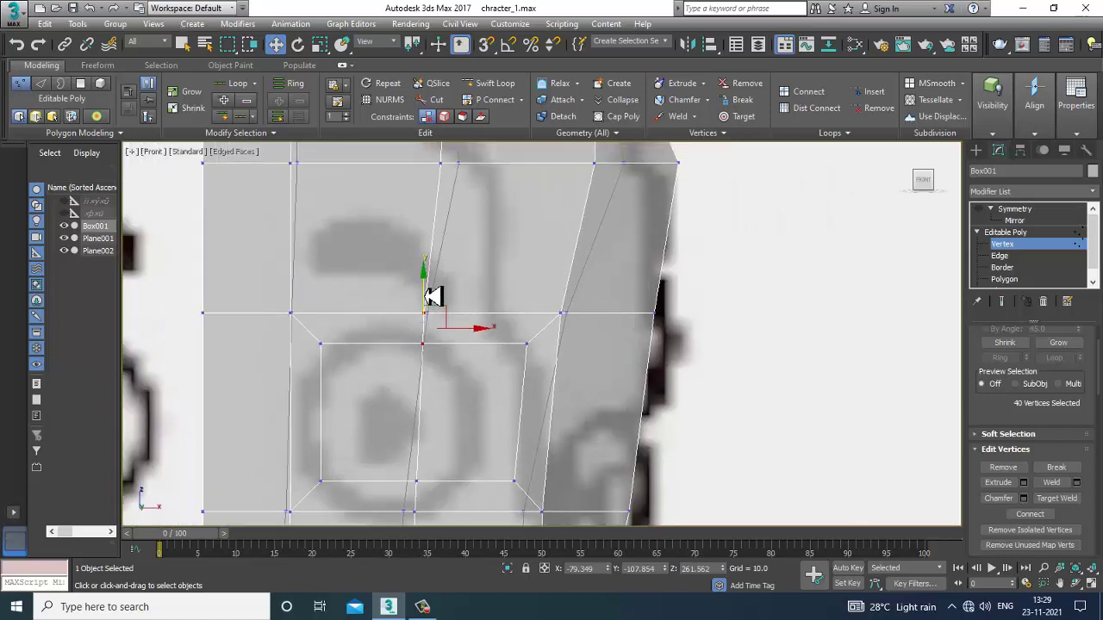
# Step: Raise the two middle vertices on the upper side of the eye inset so it follows the drawn eye's curve
pyautogui.moveTo(424, 296); pyautogui.dragTo(425, 268)
pyautogui.scroll(-2, 426, 312)
pyautogui.moveTo(422, 388); pyautogui.dragTo(465, 309, button='middle')
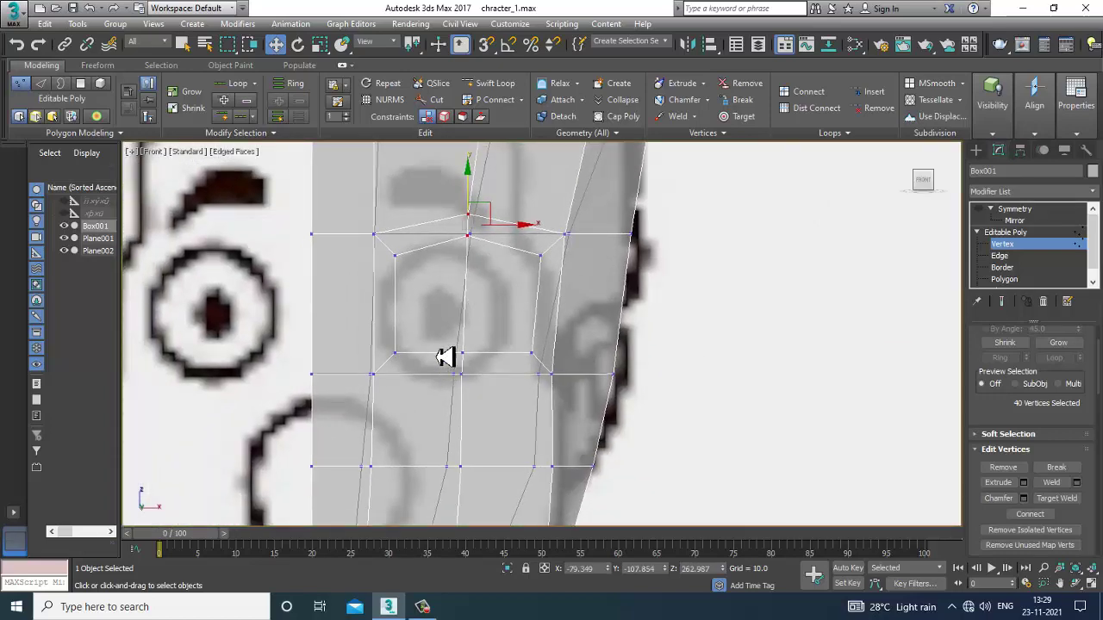
# Step: Select the middle vertices on the lower side of the eye inset and lower them to match the drawn eye
pyautogui.moveTo(510, 396); pyautogui.dragTo(514, 406)
pyautogui.hotkey('alt', 'w')
pyautogui.hotkey('alt', 'w')
pyautogui.keyDown('alt'); pyautogui.moveTo(715, 399); pyautogui.dragTo(702, 394, button='middle'); pyautogui.keyUp('alt')
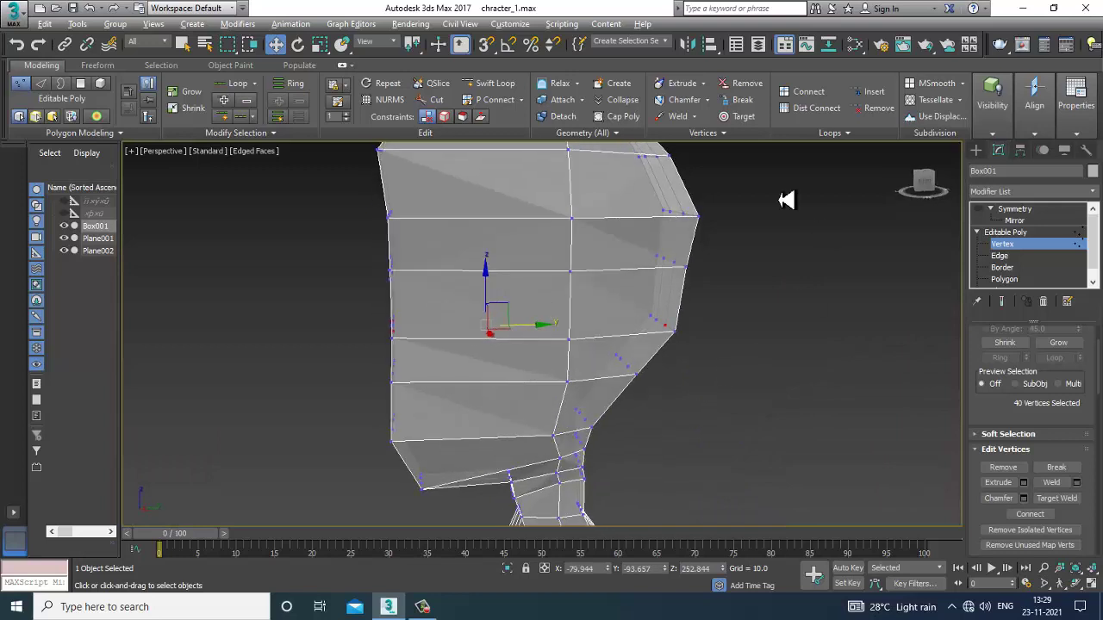
pyautogui.keyDown('alt'); pyautogui.moveTo(786, 200); pyautogui.dragTo(582, 400); pyautogui.keyUp('alt')
pyautogui.hotkey('alt', 'w')
pyautogui.moveTo(377, 421); pyautogui.dragTo(330, 421, button='middle')
pyautogui.moveTo(711, 277); pyautogui.dragTo(682, 277, button='middle')
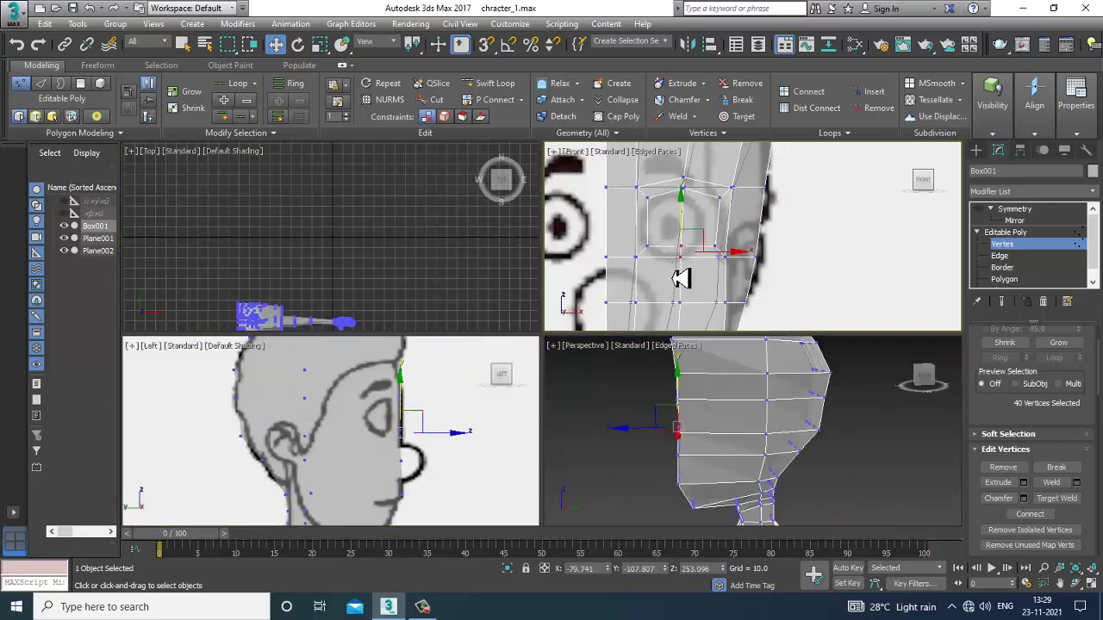
pyautogui.hotkey('alt', 'w')
pyautogui.moveTo(372, 354); pyautogui.dragTo(457, 352, button='middle')
pyautogui.moveTo(489, 335); pyautogui.dragTo(502, 359)
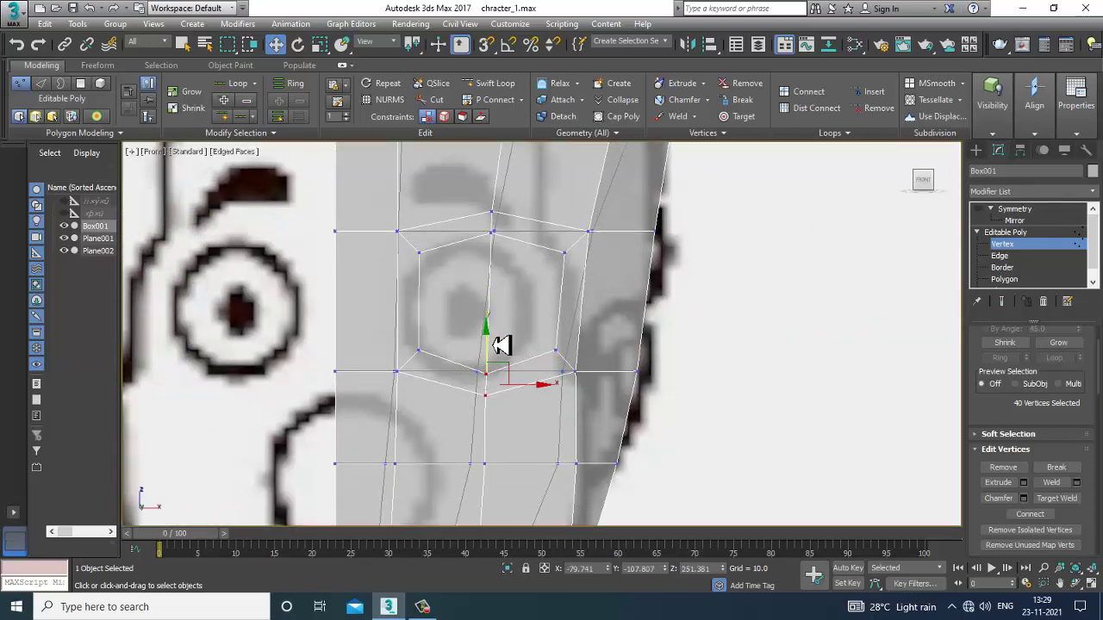
# Step: Add a horizontal Swift Loop across the head through the middle of the eye inset
pyautogui.click(497, 85)
pyautogui.click(449, 310)
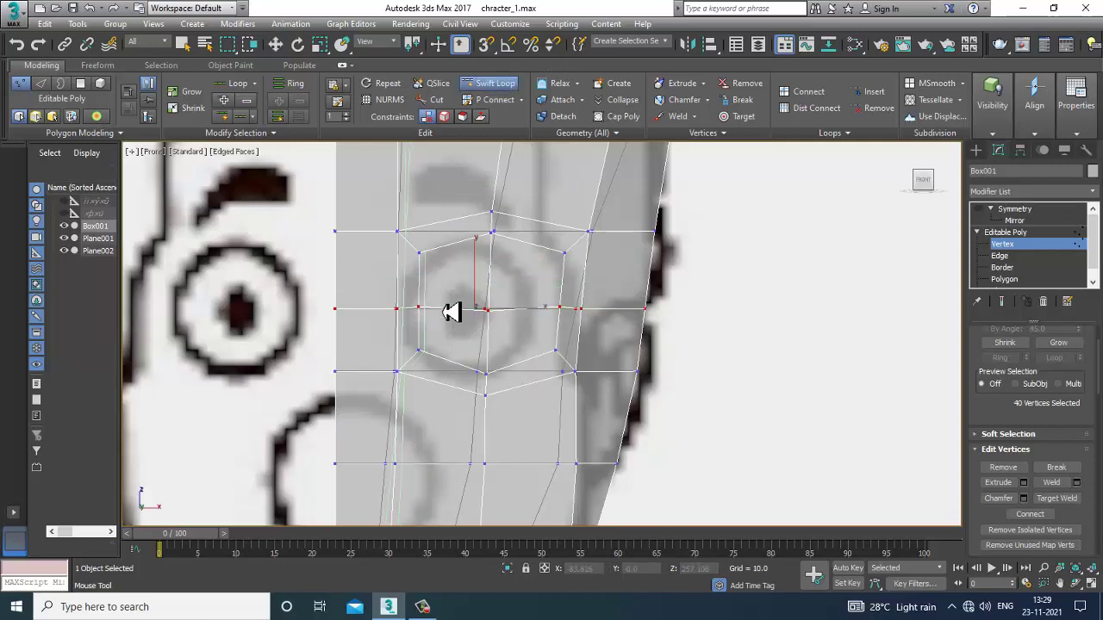
pyautogui.rightClick(759, 335)
# Step: Move the middle side vertices of the eye inset outward to round its outline around the drawn eye
pyautogui.moveTo(640, 309); pyautogui.dragTo(683, 297, button='middle')
pyautogui.scroll(2, 621, 335)
pyautogui.press('1')
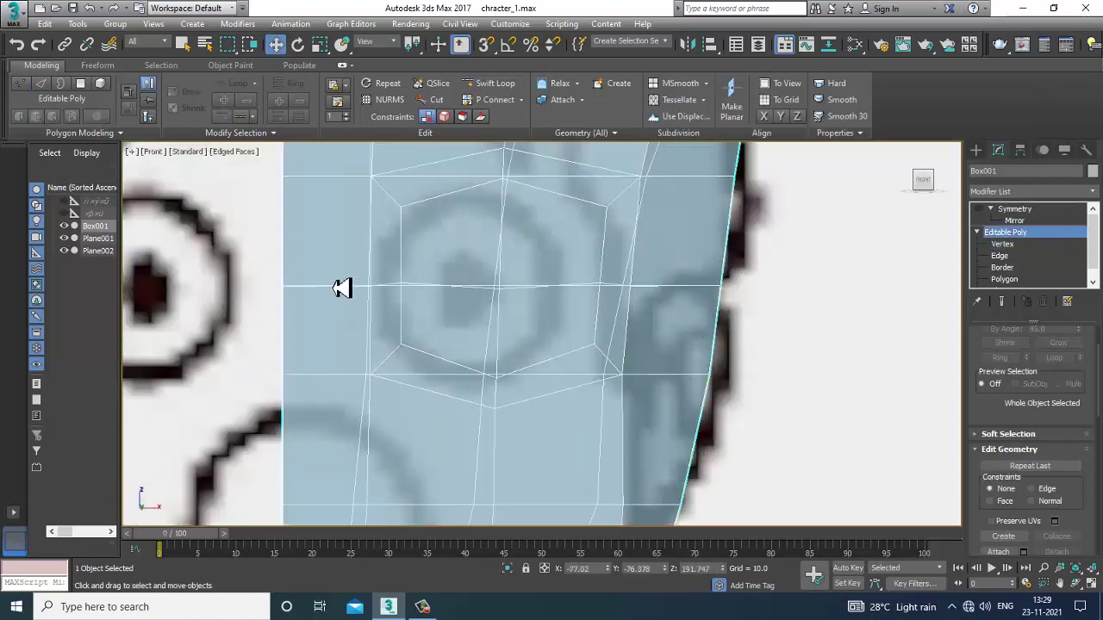
pyautogui.press('1')
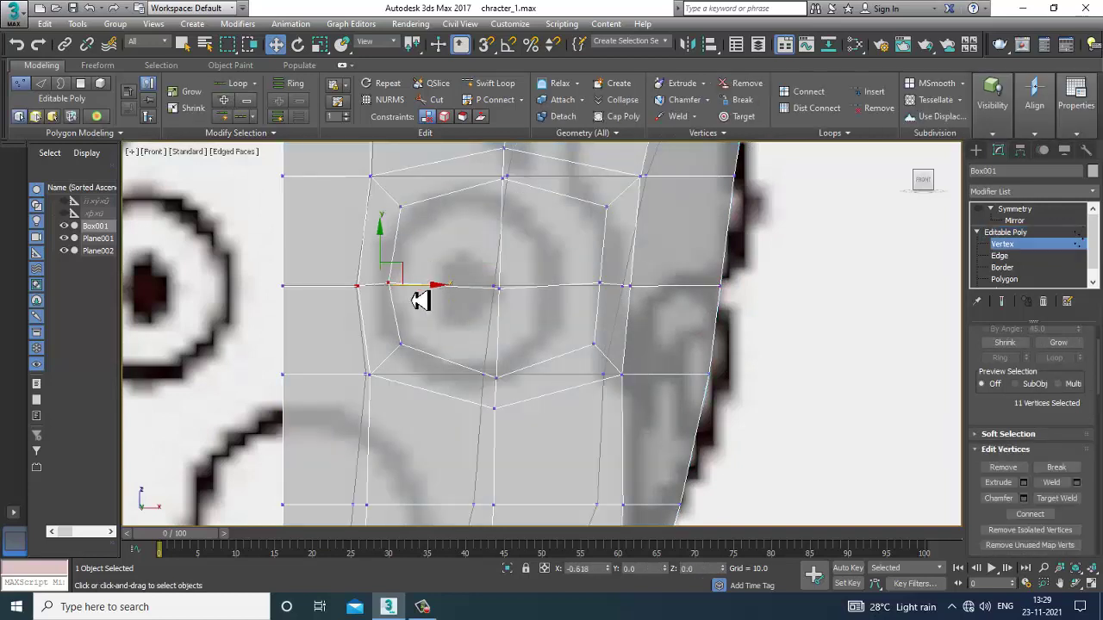
pyautogui.moveTo(419, 300); pyautogui.dragTo(411, 300)
pyautogui.moveTo(591, 267); pyautogui.dragTo(659, 286)
# Step: Select the four polygons inside the eye outline and delete them to open an eye hole
pyautogui.scroll(-2, 533, 296)
pyautogui.moveTo(535, 303); pyautogui.dragTo(542, 316, button='middle')
pyautogui.scroll(-5, 560, 330)
pyautogui.hotkey('alt', 'w')
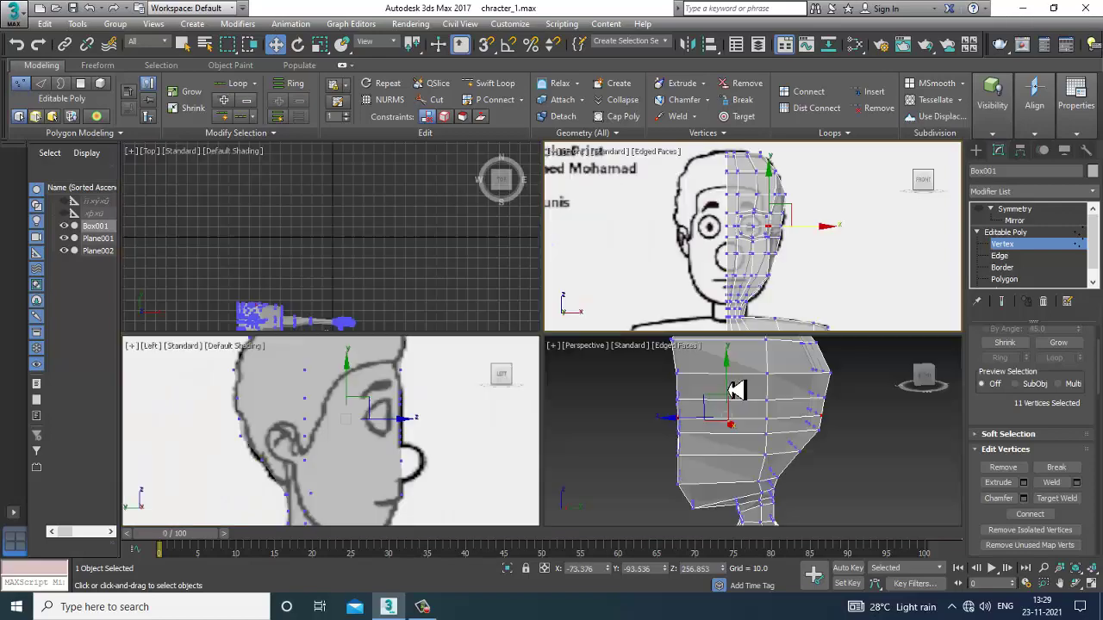
pyautogui.middleClick(727, 391)
pyautogui.hotkey('alt', 'w')
pyautogui.keyDown('alt'); pyautogui.moveTo(638, 371); pyautogui.dragTo(554, 314, button='middle'); pyautogui.keyUp('alt')
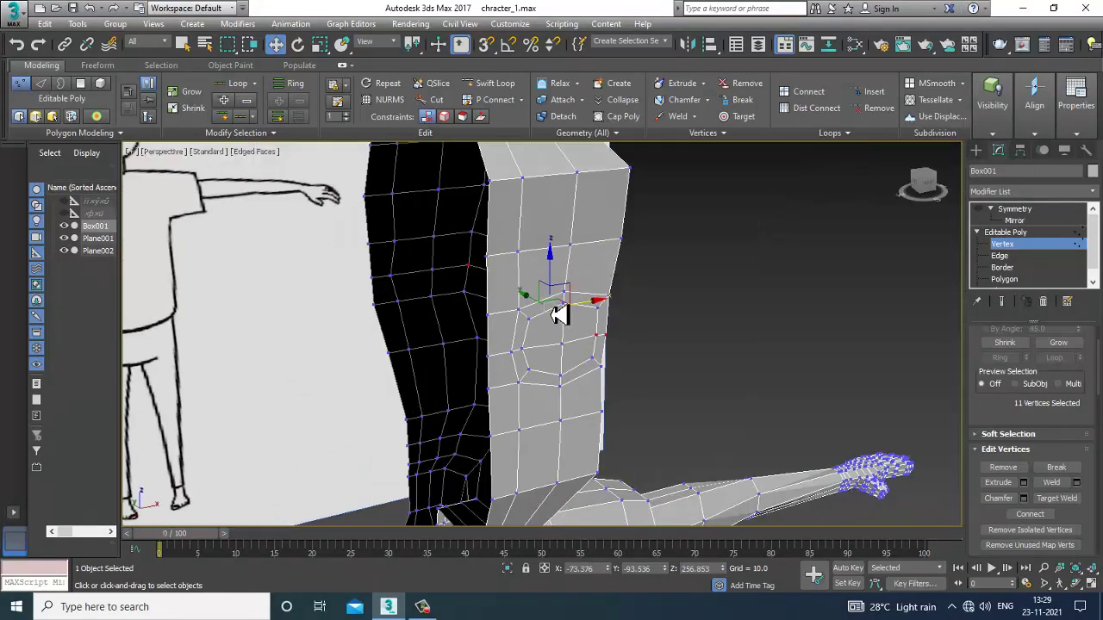
pyautogui.scroll(3, 554, 313)
pyautogui.click(1011, 283)
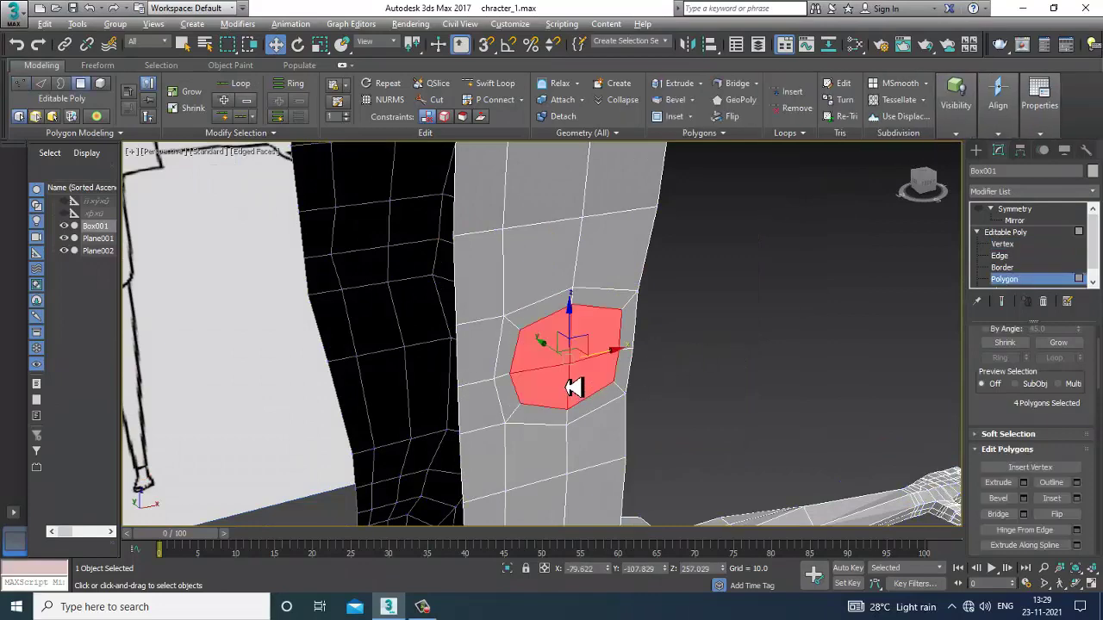
pyautogui.keyDown('alt'); pyautogui.moveTo(565, 387); pyautogui.dragTo(624, 409, button='middle'); pyautogui.keyUp('alt')
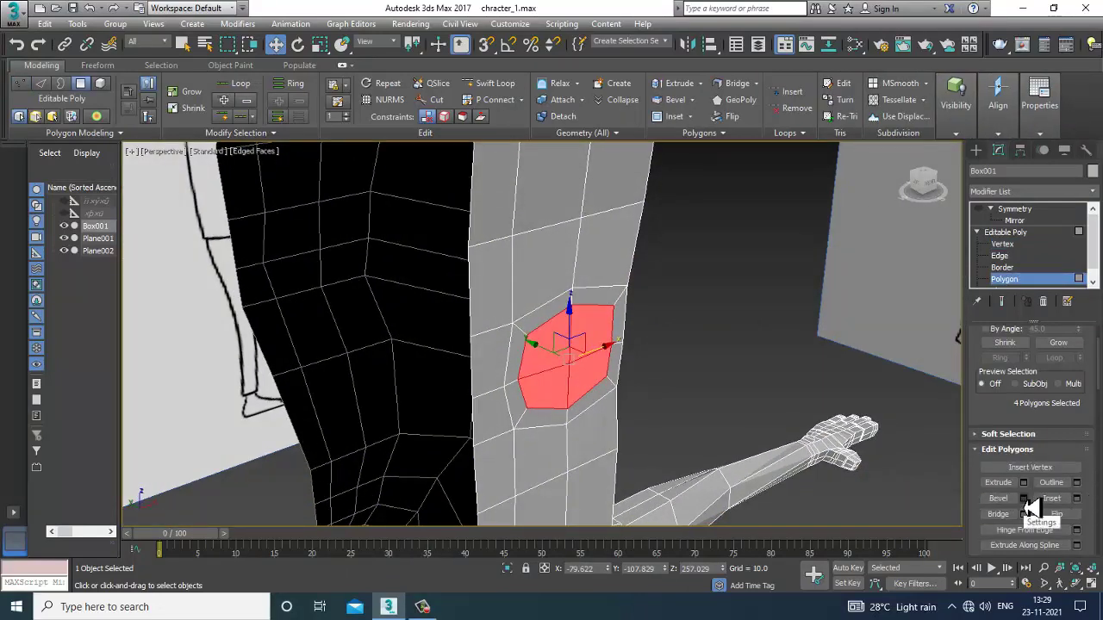
pyautogui.press('Delete')
# Step: Select the border of the eye hole and extend it inward as a new rim of polygons
pyautogui.scroll(-4, 692, 445)
pyautogui.keyDown('alt'); pyautogui.moveTo(691, 445); pyautogui.dragTo(652, 423, button='middle'); pyautogui.keyUp('alt')
pyautogui.click(1001, 267)
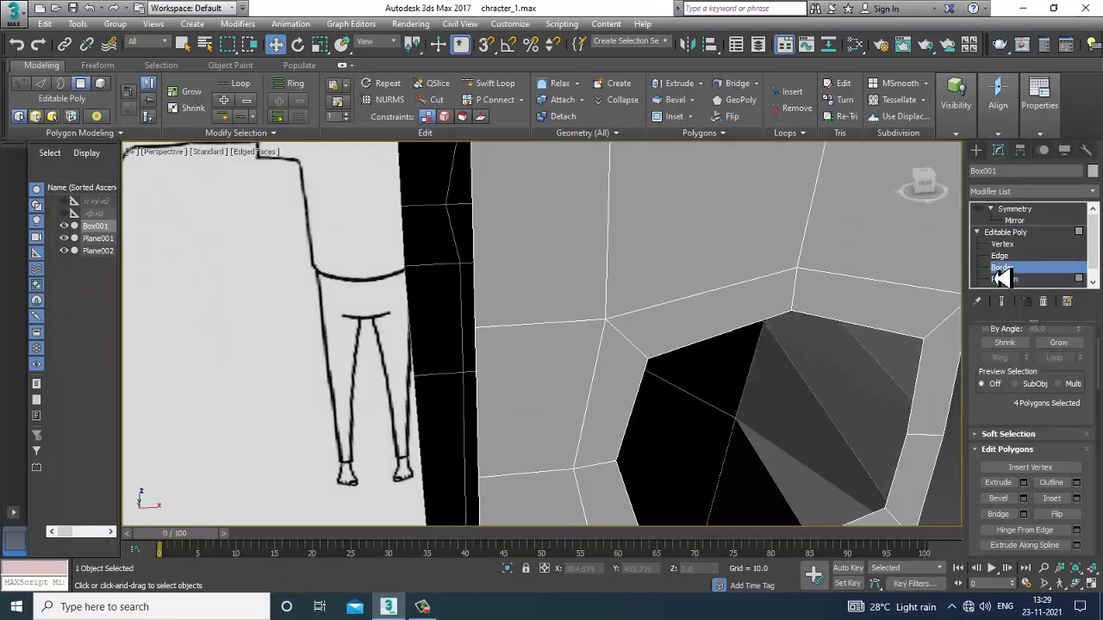
pyautogui.click(706, 350)
pyautogui.scroll(-5, 718, 354)
pyautogui.keyDown('alt'); pyautogui.moveTo(718, 354); pyautogui.dragTo(729, 374, button='middle'); pyautogui.keyUp('alt')
pyautogui.scroll(4, 729, 374)
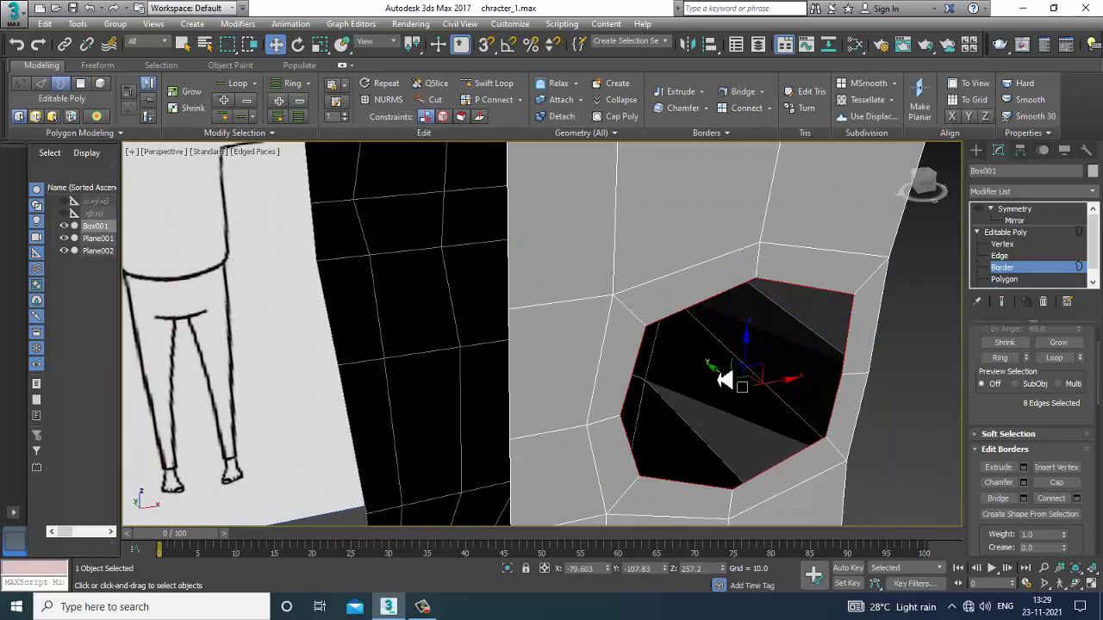
pyautogui.keyDown('shift'); pyautogui.moveTo(724, 379); pyautogui.dragTo(751, 398); pyautogui.keyUp('shift')
pyautogui.press('r')
pyautogui.scroll(-5, 748, 394)
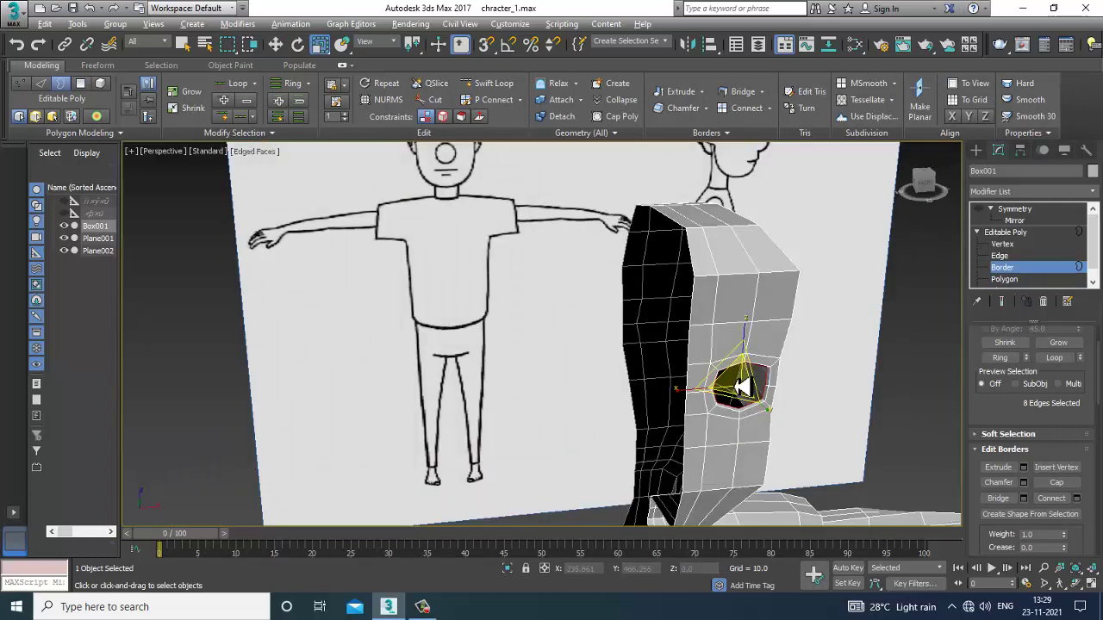
pyautogui.scroll(5, 673, 392)
pyautogui.keyDown('alt'); pyautogui.moveTo(739, 387); pyautogui.dragTo(712, 367, button='middle'); pyautogui.keyUp('alt')
# Step: Turn off see-through for the perspective check by switching the body's display, and show edged faces in the left view around the nose
pyautogui.scroll(-5, 714, 384)
pyautogui.hotkey('alt', 'w')
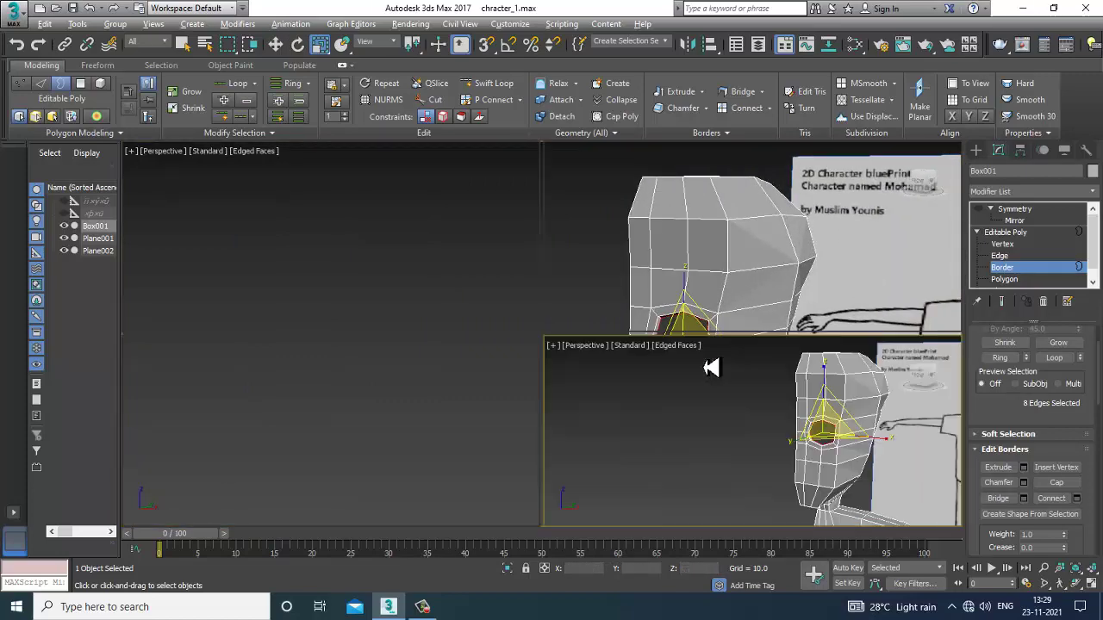
pyautogui.moveTo(792, 276); pyautogui.dragTo(753, 268, button='middle')
pyautogui.hotkey('alt', 'w')
pyautogui.hotkey('alt', 'x')
pyautogui.moveTo(564, 348); pyautogui.dragTo(684, 288, button='middle')
pyautogui.scroll(4, 672, 297)
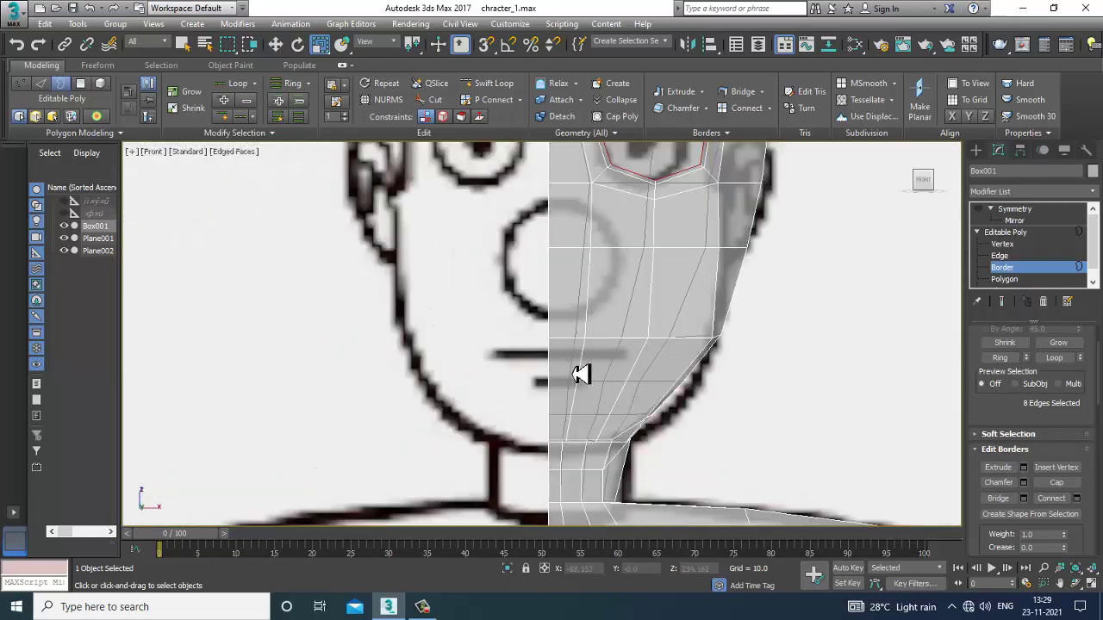
pyautogui.moveTo(581, 373); pyautogui.dragTo(554, 409, button='middle')
pyautogui.hotkey('alt', 'w')
pyautogui.moveTo(382, 488); pyautogui.dragTo(362, 467, button='middle')
pyautogui.hotkey('alt', 'w')
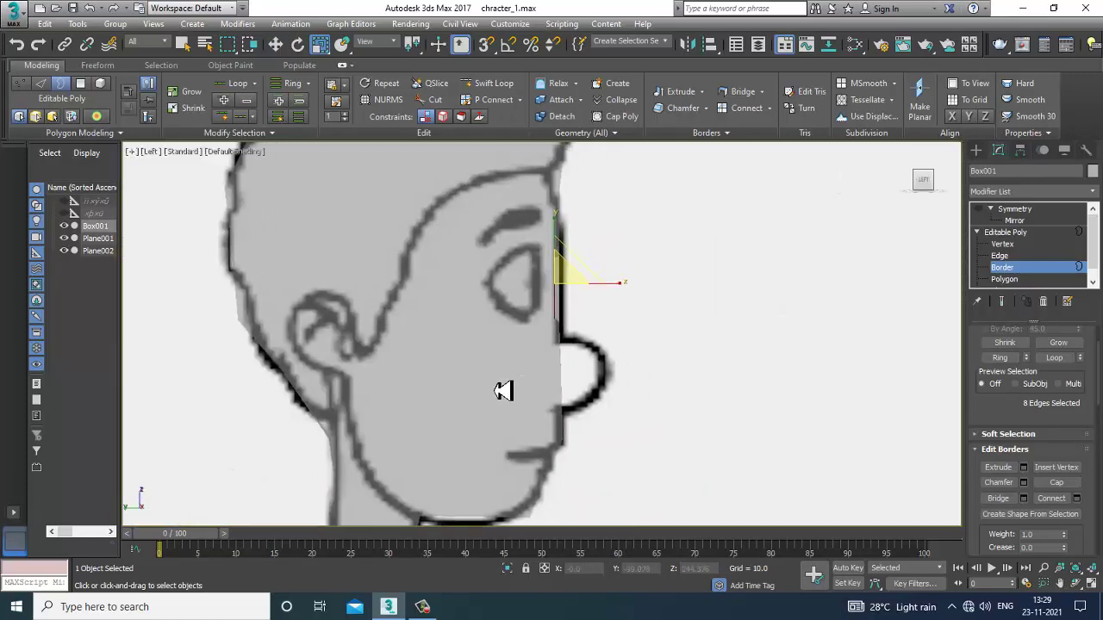
pyautogui.press('F4')
pyautogui.scroll(3, 603, 379)
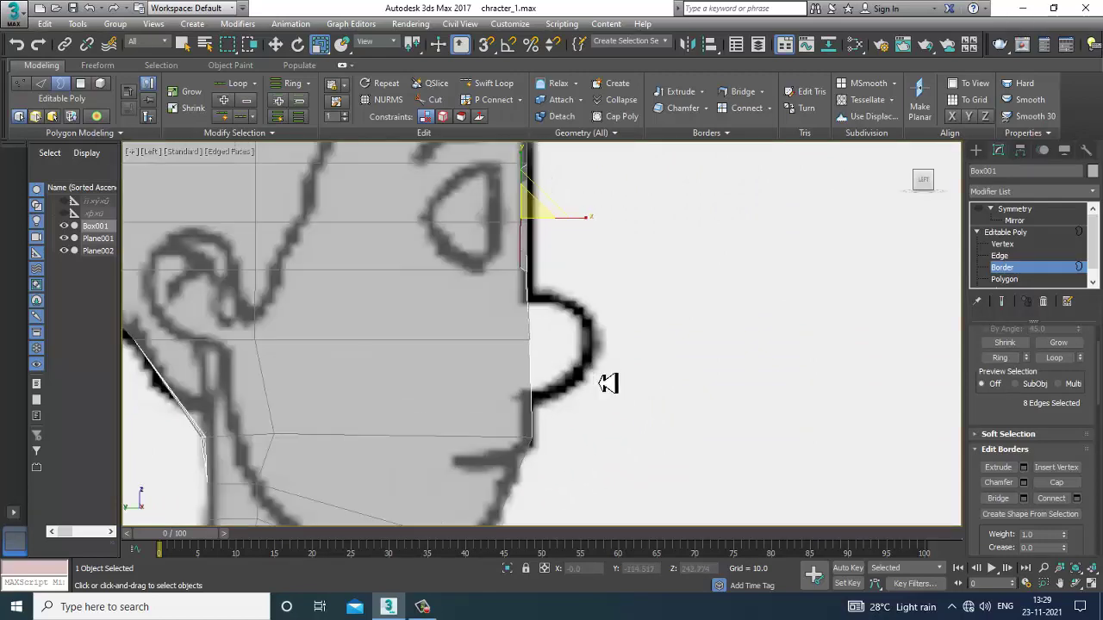
# Step: Try selecting the two polygons beside the face's centre line where the nose is drawn
pyautogui.click(1013, 282)
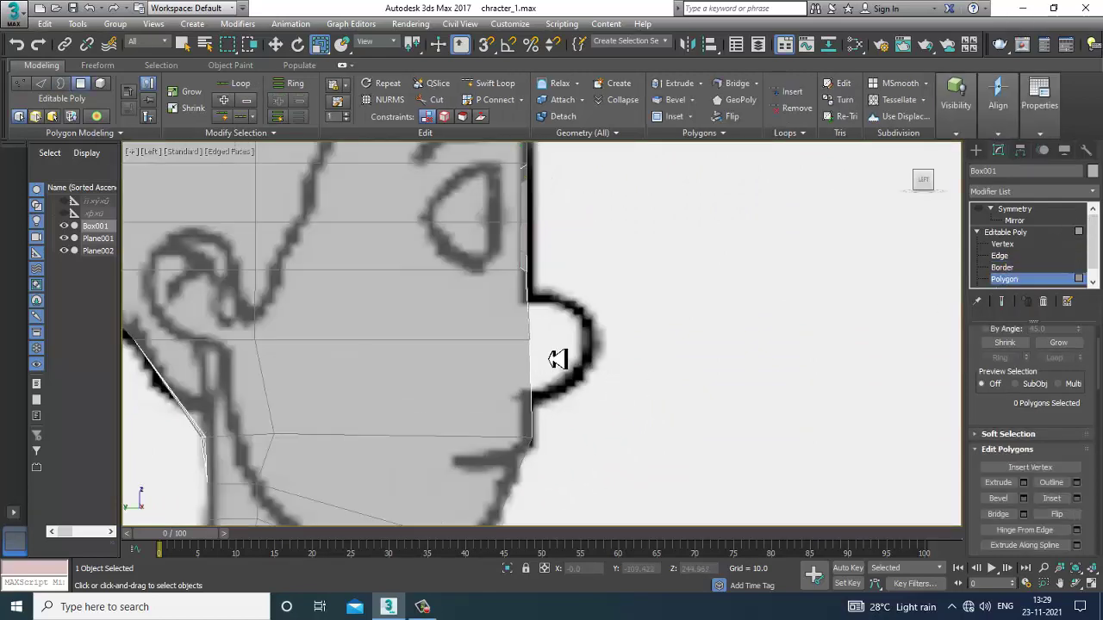
pyautogui.hotkey('alt', 'w')
pyautogui.moveTo(823, 428); pyautogui.dragTo(812, 433, button='middle')
pyautogui.hotkey('alt', 'w')
pyautogui.scroll(2, 579, 415)
pyautogui.keyDown('alt'); pyautogui.moveTo(742, 420); pyautogui.dragTo(586, 400, button='middle'); pyautogui.keyUp('alt')
pyautogui.click(588, 391)
pyautogui.keyDown('ctrl'); pyautogui.click(585, 441); pyautogui.keyUp('ctrl')
pyautogui.hotkey('alt', 'w')
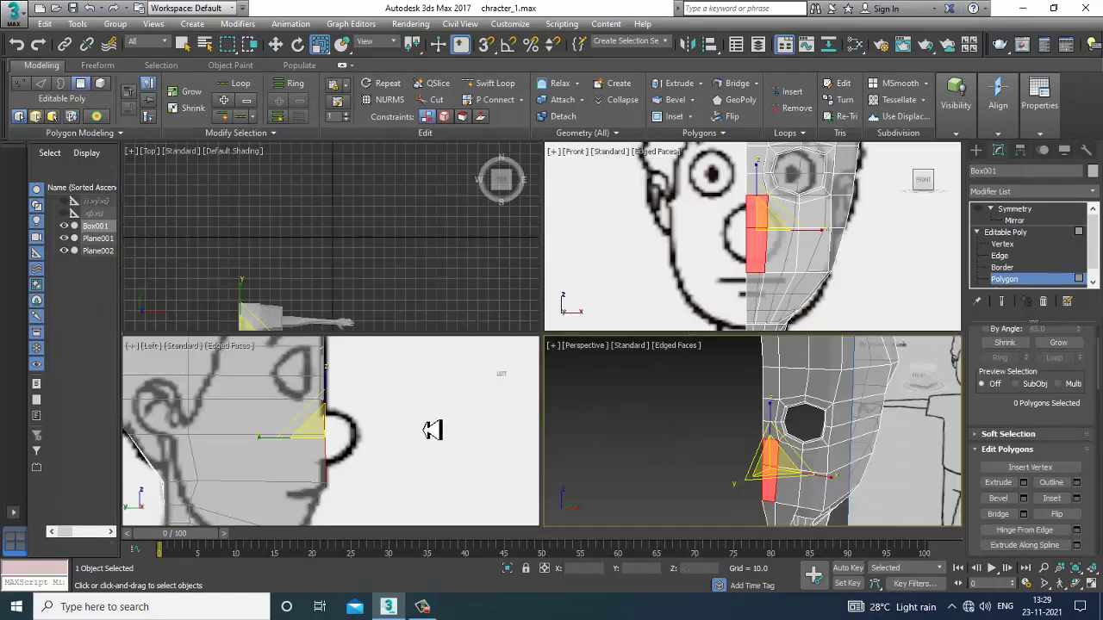
pyautogui.middleClick(333, 488)
pyautogui.hotkey('ctrl', 'z')
pyautogui.moveTo(423, 453); pyautogui.dragTo(443, 446, button='middle')
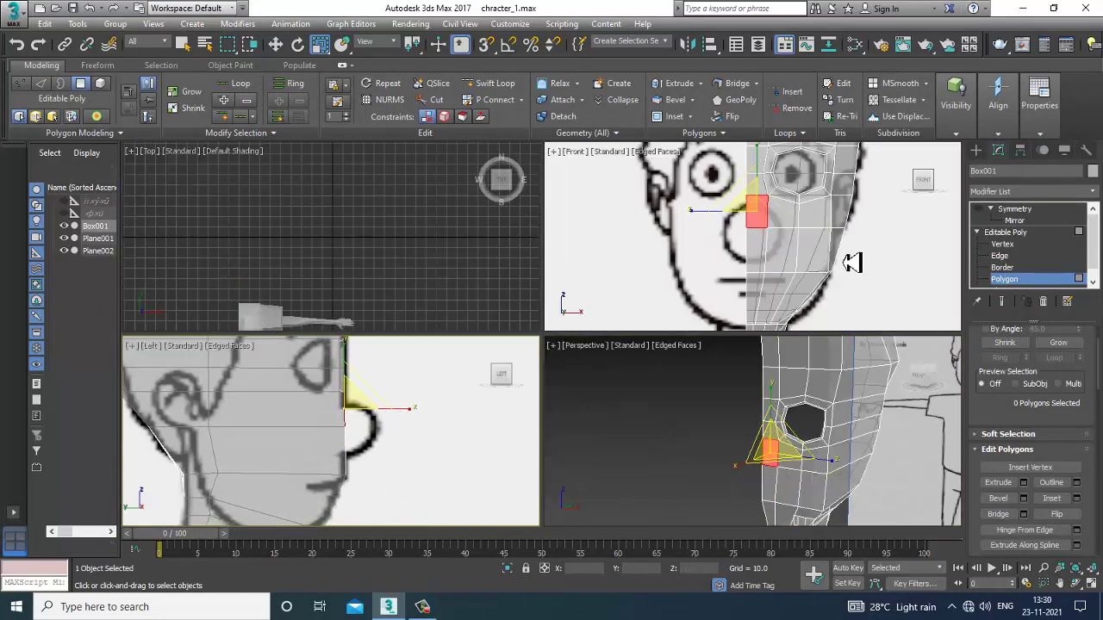
# Step: Add a horizontal Swift Loop at the drawn nose's lower end and select the two centre-line polygons covering the nose
pyautogui.moveTo(835, 263); pyautogui.dragTo(818, 268, button='middle')
pyautogui.hotkey('alt', 'w')
pyautogui.moveTo(678, 261); pyautogui.dragTo(696, 271, button='middle')
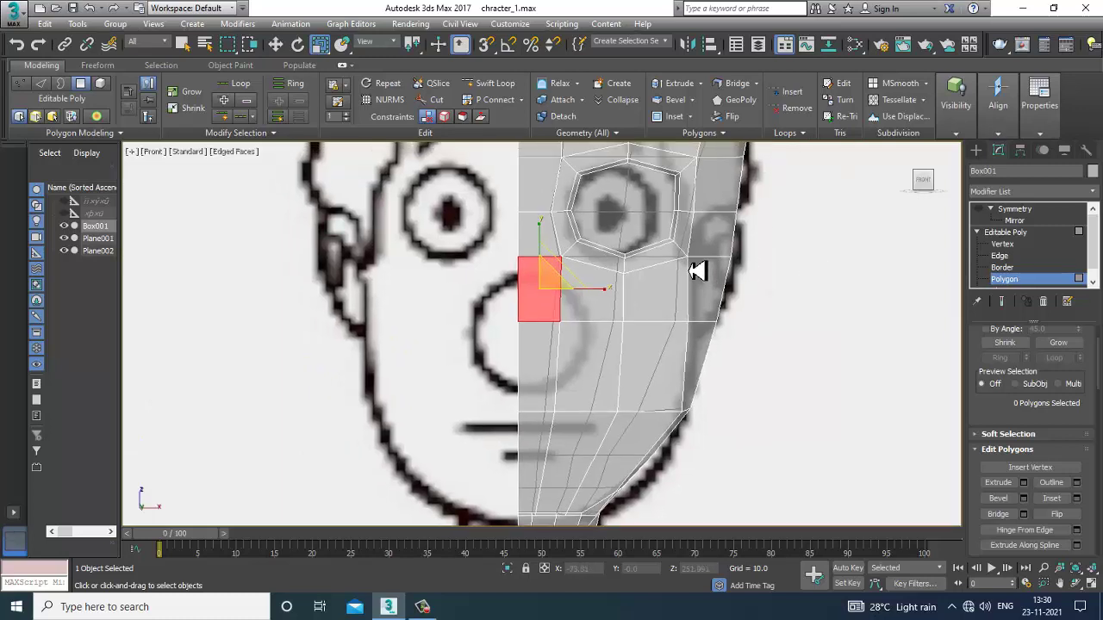
pyautogui.click(493, 84)
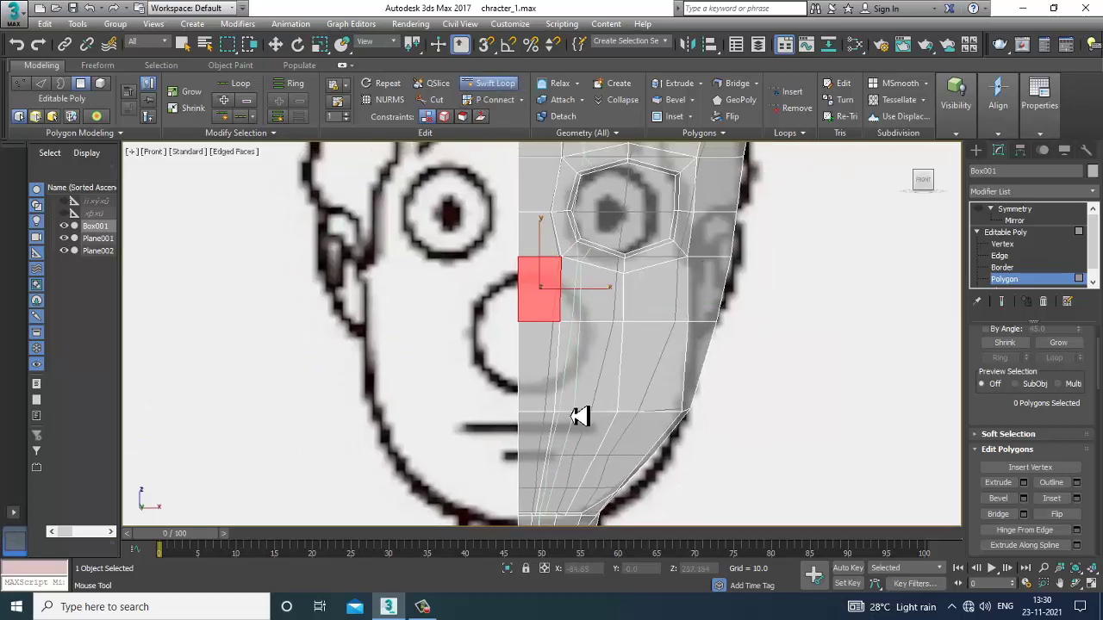
pyautogui.click(549, 404)
pyautogui.rightClick(854, 387)
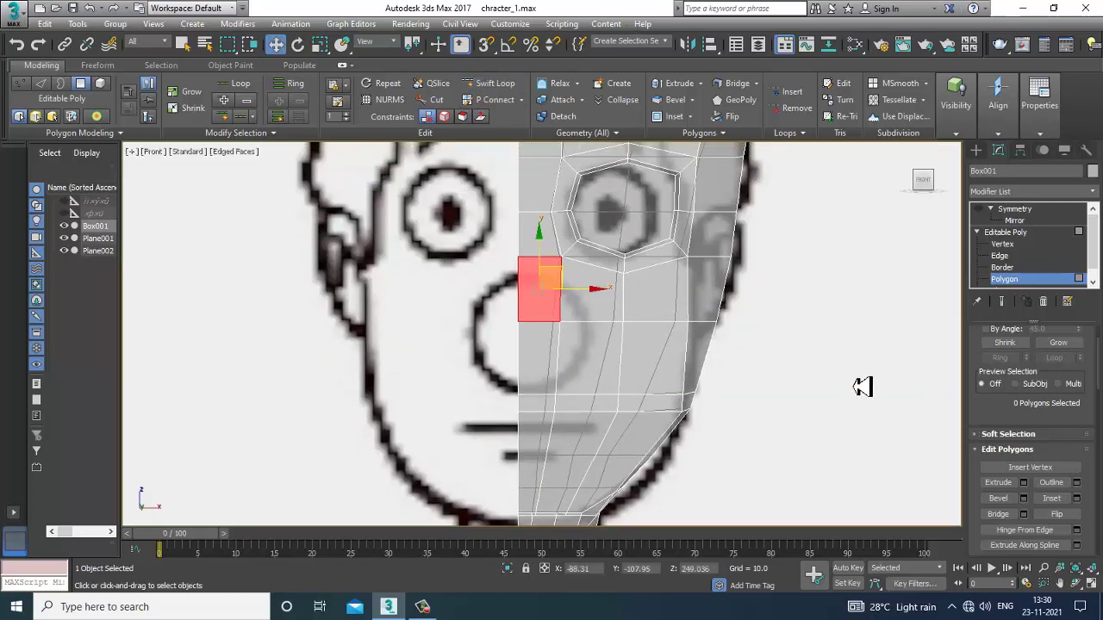
pyautogui.click(551, 366)
pyautogui.keyDown('ctrl'); pyautogui.click(544, 315); pyautogui.keyUp('ctrl')
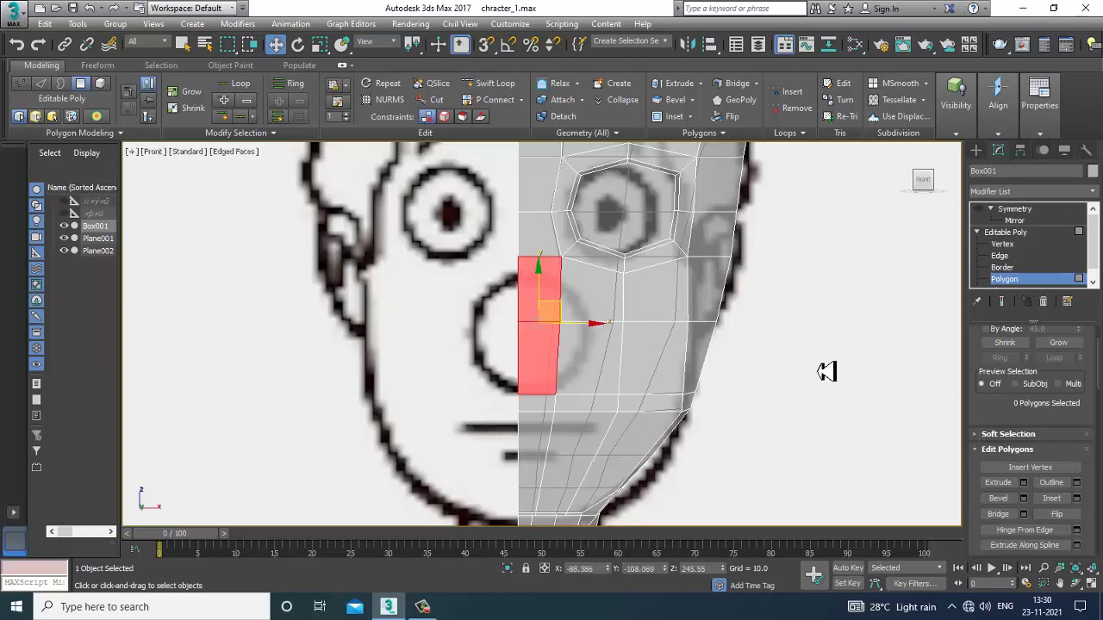
# Step: In the left view, raise the front vertices below the nose and lower those above it to match the drawn nose's height
pyautogui.hotkey('alt', 'w')
pyautogui.hotkey('alt', 'w')
pyautogui.moveTo(472, 423); pyautogui.dragTo(450, 389, button='middle')
pyautogui.scroll(2, 451, 390)
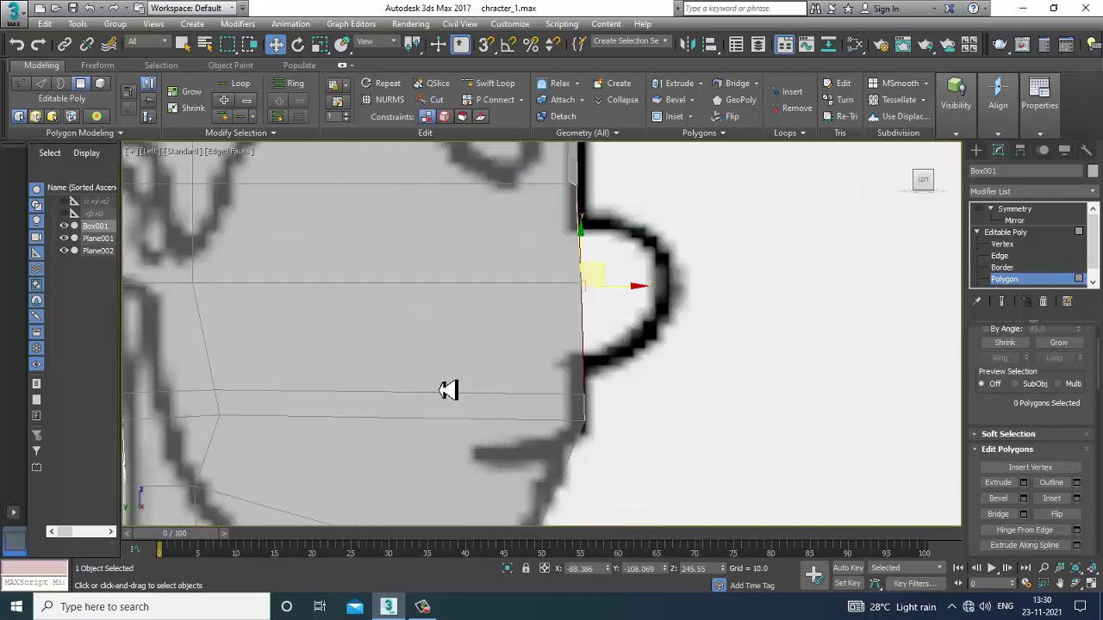
pyautogui.moveTo(540, 361); pyautogui.dragTo(529, 376, button='middle')
pyautogui.moveTo(592, 436); pyautogui.dragTo(595, 451, button='middle')
pyautogui.press('1')
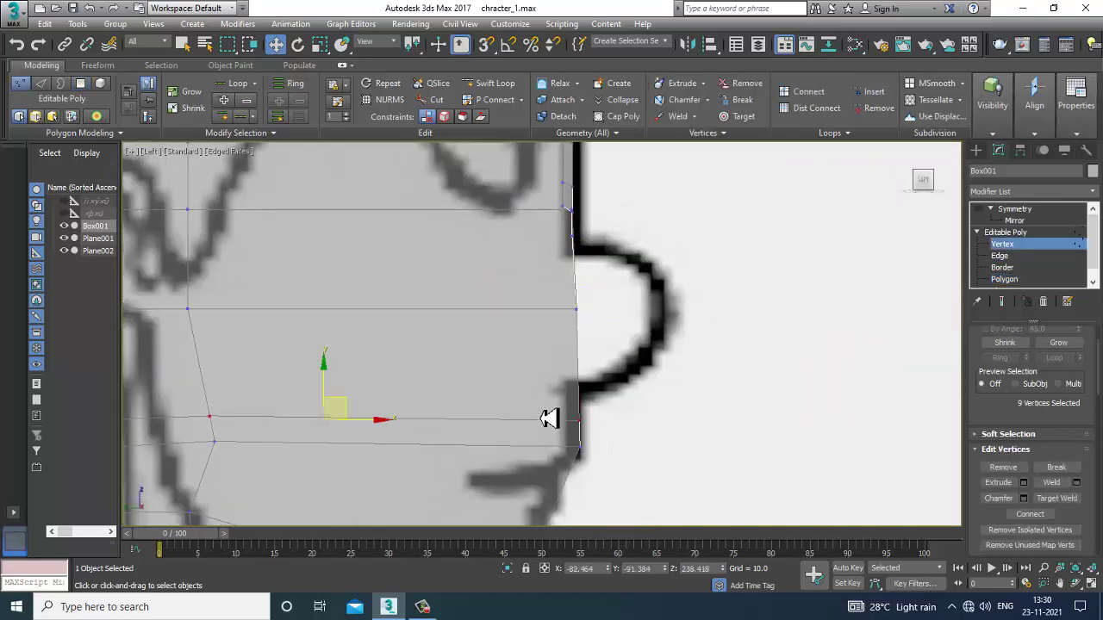
pyautogui.moveTo(550, 416); pyautogui.dragTo(613, 443)
pyautogui.moveTo(588, 388); pyautogui.dragTo(587, 369)
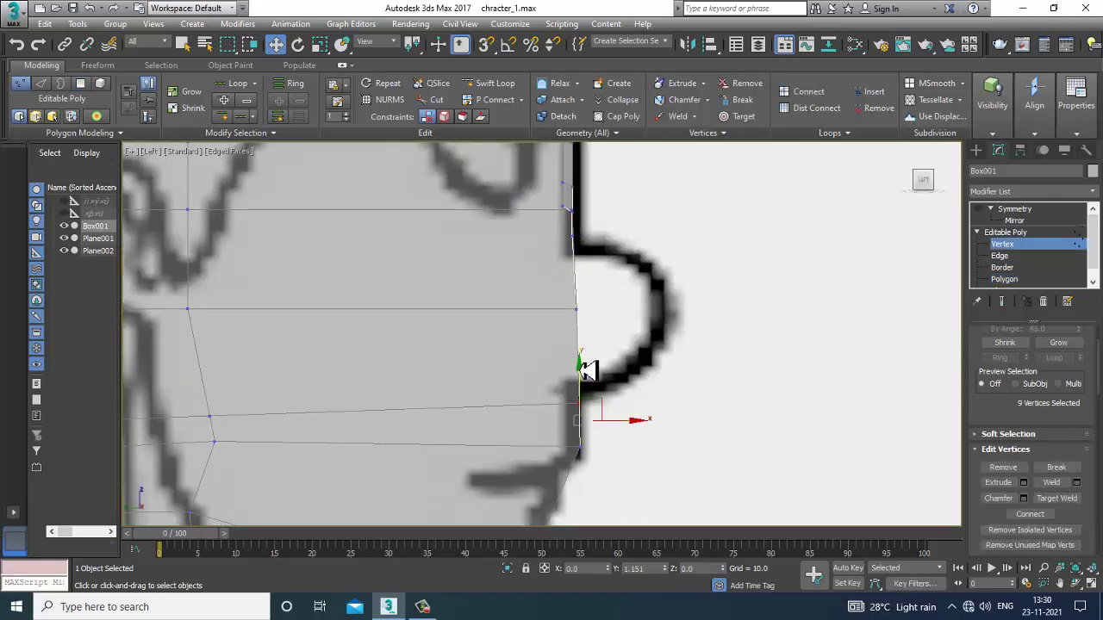
pyautogui.moveTo(595, 318); pyautogui.dragTo(635, 416, button='middle')
pyautogui.moveTo(639, 360); pyautogui.dragTo(639, 361)
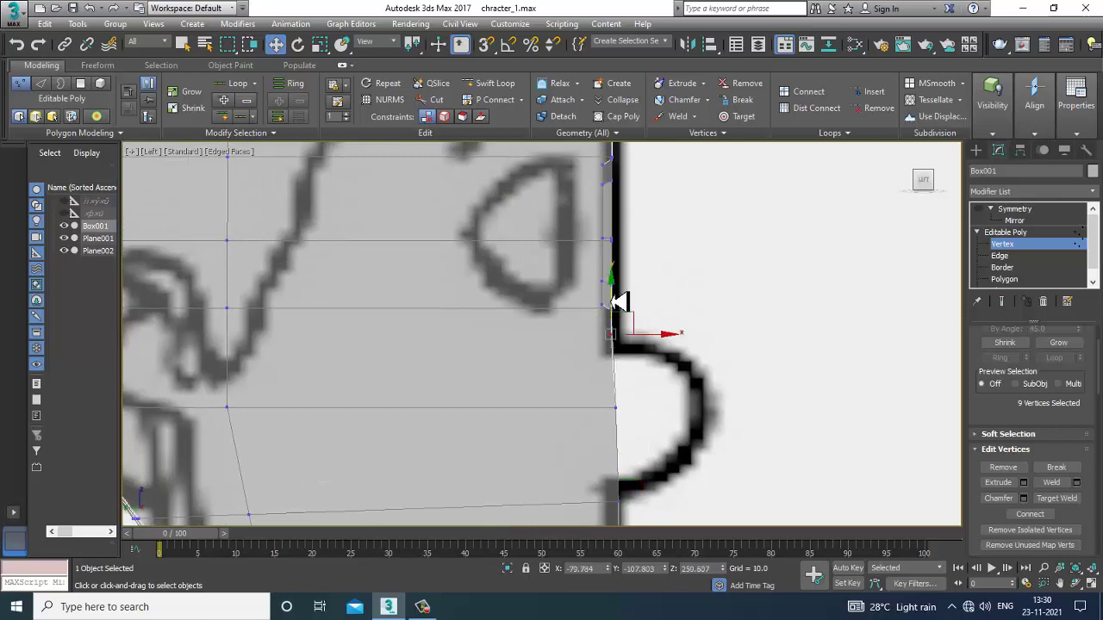
pyautogui.moveTo(619, 315); pyautogui.dragTo(619, 317)
# Step: Extrude the two selected nose polygons outward with a height of 8.046
pyautogui.click(1006, 282)
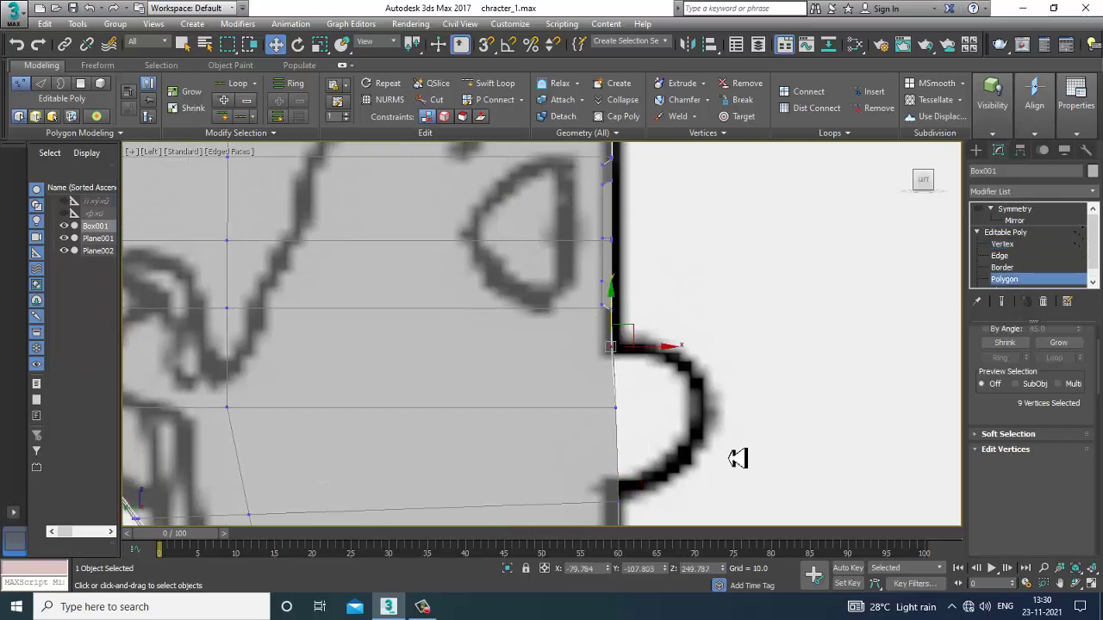
pyautogui.hotkey('alt', 'w')
pyautogui.middleClick(767, 423)
pyautogui.hotkey('alt', 'w')
pyautogui.keyDown('alt'); pyautogui.moveTo(733, 387); pyautogui.dragTo(607, 381, button='middle'); pyautogui.keyUp('alt')
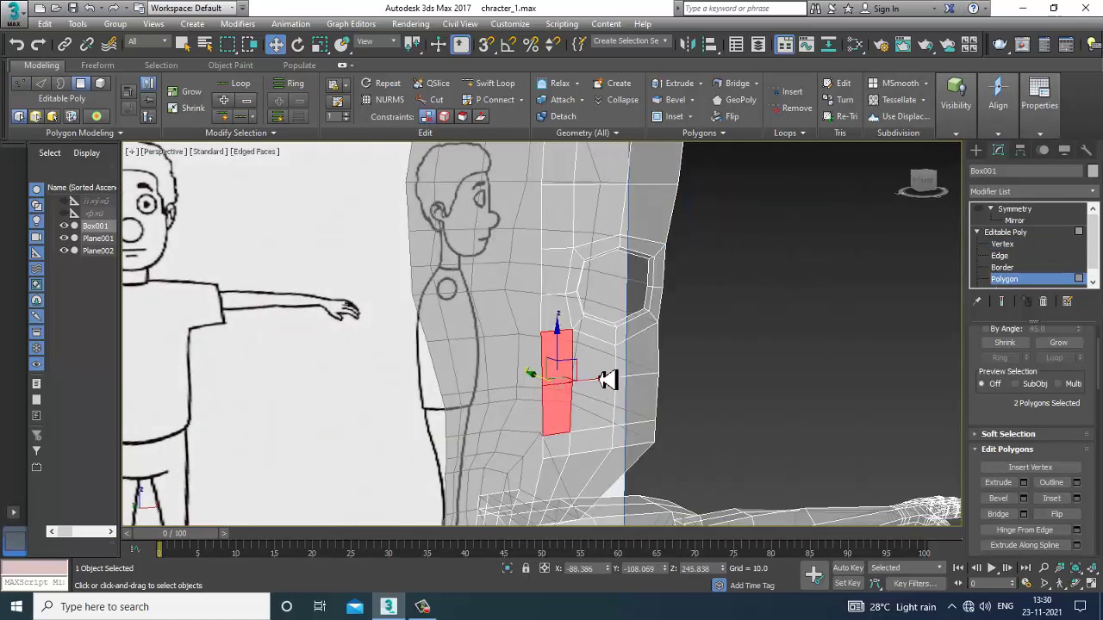
pyautogui.click(1023, 483)
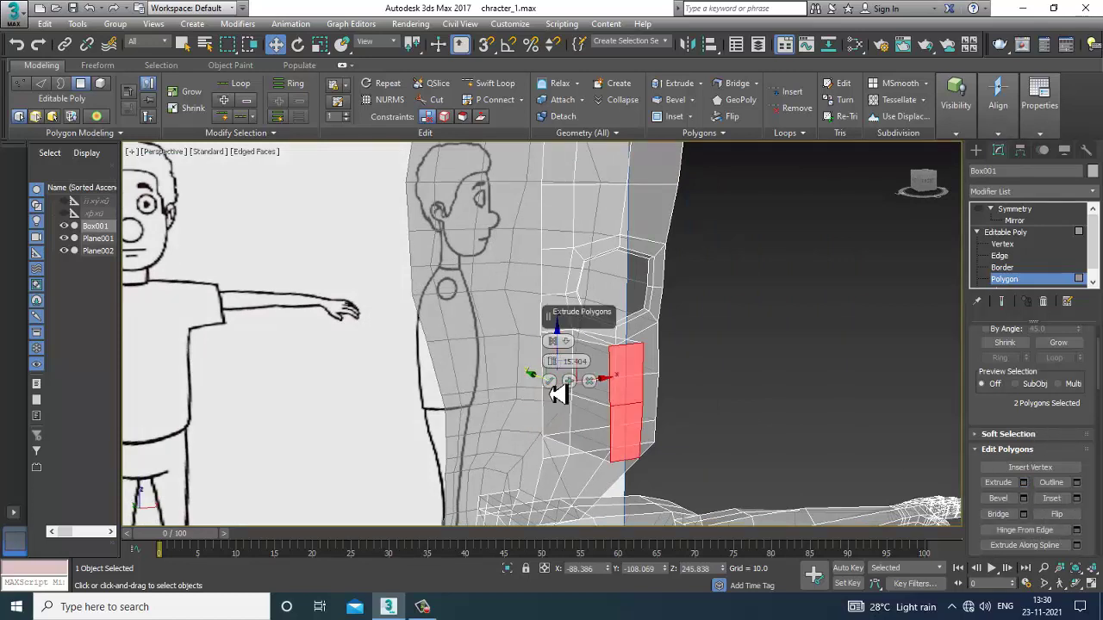
pyautogui.moveTo(558, 379); pyautogui.dragTo(566, 409)
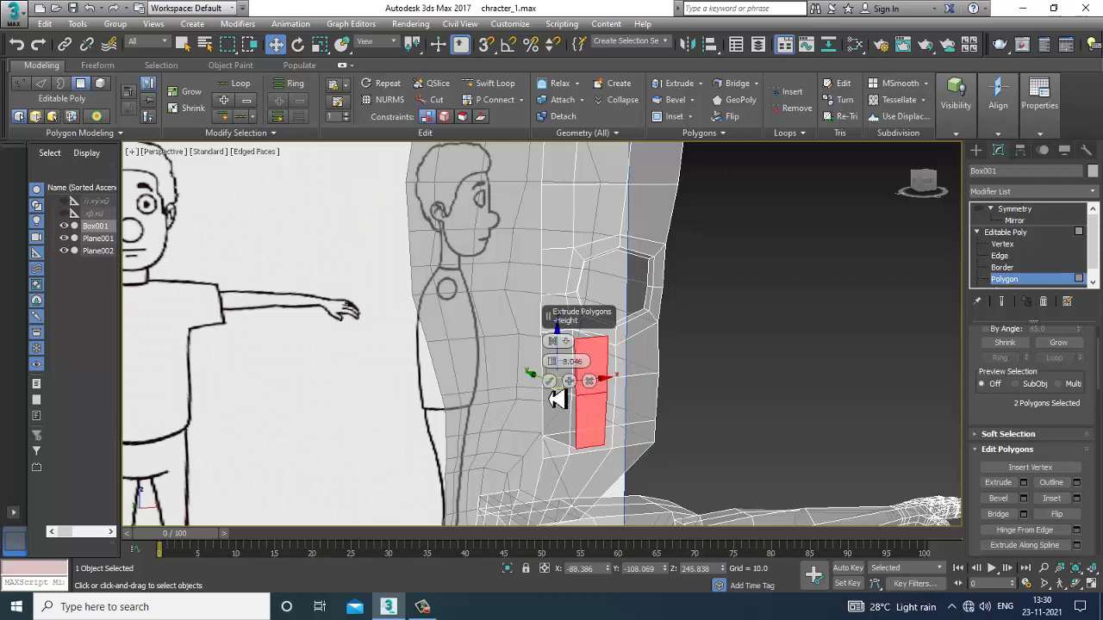
pyautogui.click(550, 381)
# Step: Move the extruded nose's upper front edge back to the face so the nose slopes down from the bridge
pyautogui.keyDown('alt'); pyautogui.moveTo(715, 350); pyautogui.dragTo(584, 364, button='middle'); pyautogui.keyUp('alt')
pyautogui.scroll(6, 606, 356)
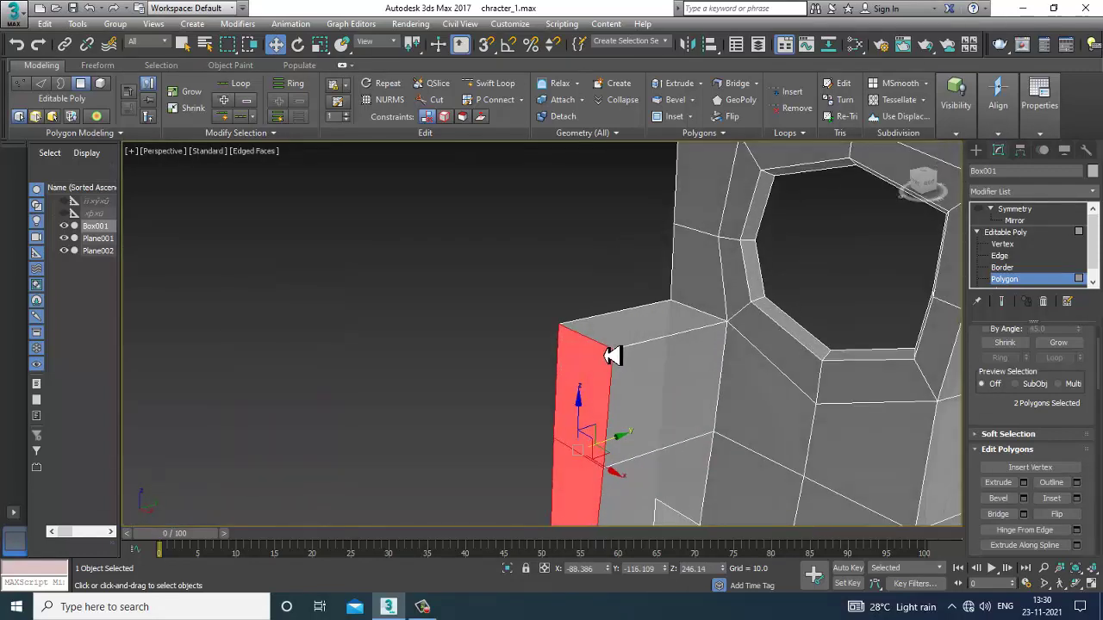
pyautogui.press('2')
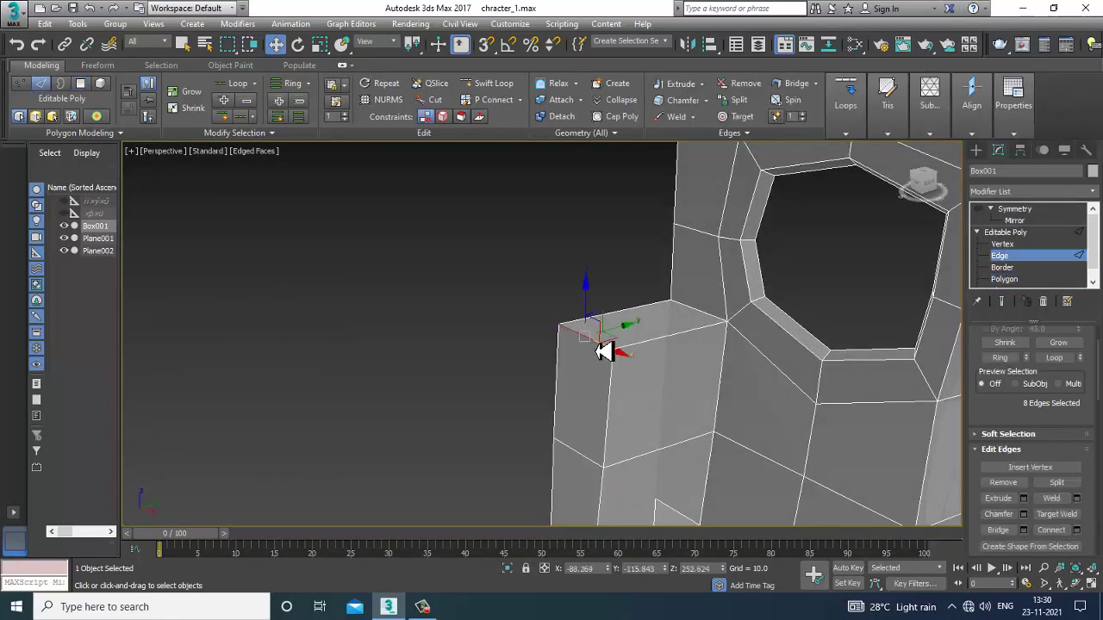
pyautogui.moveTo(633, 332); pyautogui.dragTo(728, 368)
pyautogui.keyDown('alt'); pyautogui.moveTo(728, 367); pyautogui.dragTo(652, 355, button='middle'); pyautogui.keyUp('alt')
pyautogui.moveTo(652, 355); pyautogui.dragTo(659, 269, button='middle')
# Step: Pull the nose's middle and lower front edges in toward the face to reduce how far they protrude
pyautogui.click(534, 349)
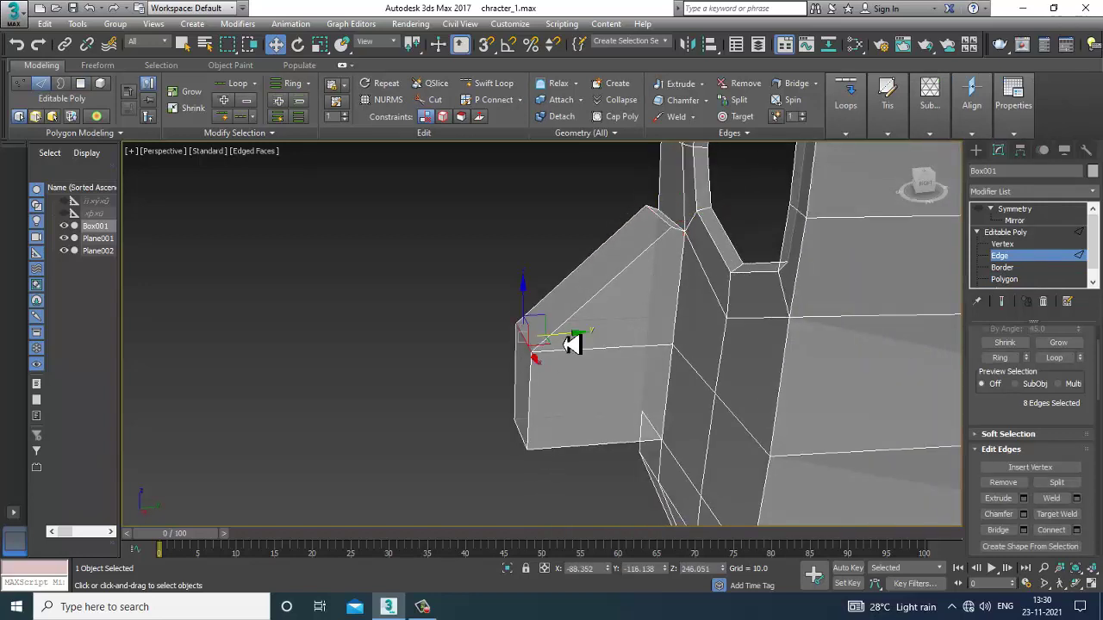
pyautogui.moveTo(574, 342); pyautogui.dragTo(643, 338)
pyautogui.keyDown('alt'); pyautogui.moveTo(612, 368); pyautogui.dragTo(599, 367, button='middle'); pyautogui.keyUp('alt')
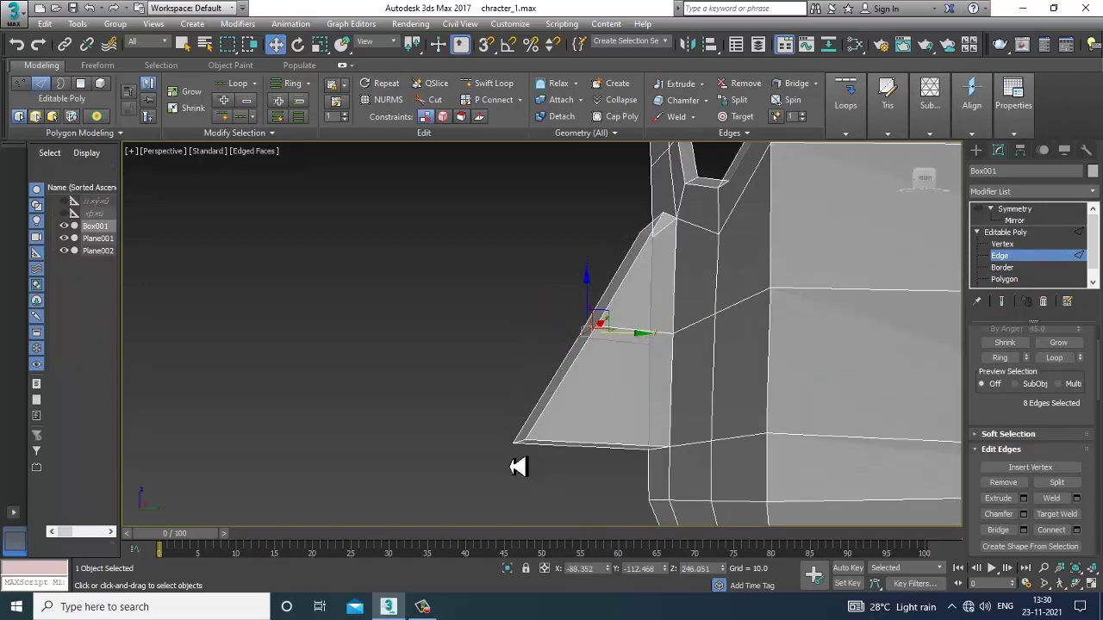
pyautogui.keyDown('alt'); pyautogui.moveTo(536, 445); pyautogui.dragTo(630, 457, button='middle'); pyautogui.keyUp('alt')
pyautogui.click(564, 446)
pyautogui.keyDown('alt'); pyautogui.moveTo(534, 421); pyautogui.dragTo(597, 463, button='middle'); pyautogui.keyUp('alt')
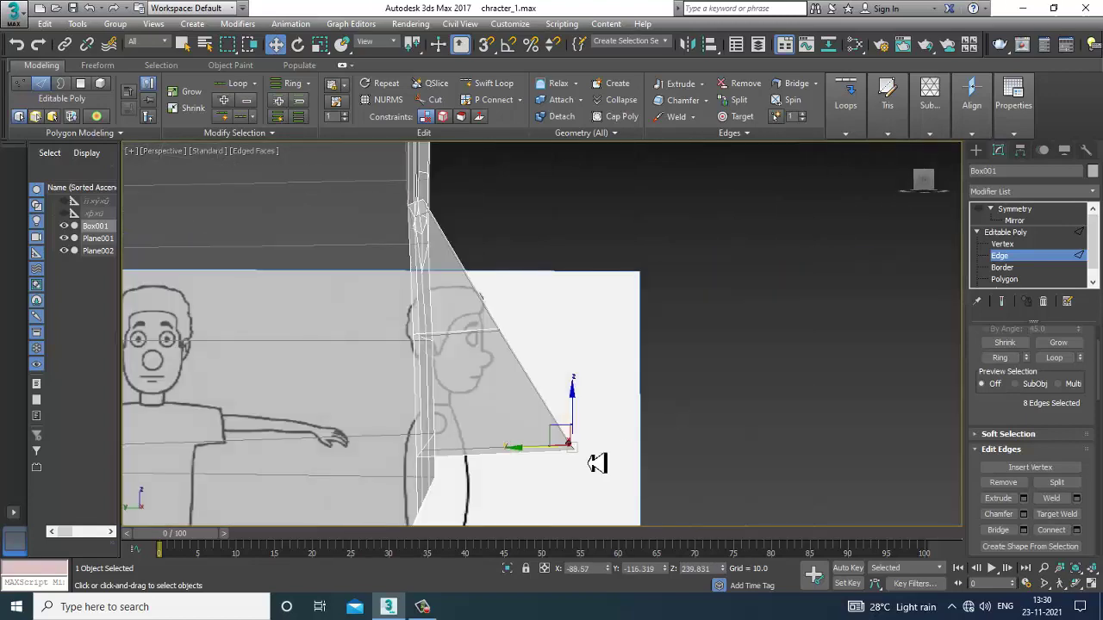
pyautogui.moveTo(522, 451); pyautogui.dragTo(493, 453)
# Step: In the left view, move the nose's middle front vertices toward the drawn outline and slightly lower the vertex at the bridge
pyautogui.hotkey('alt', 'w')
pyautogui.moveTo(416, 458); pyautogui.dragTo(399, 428, button='middle')
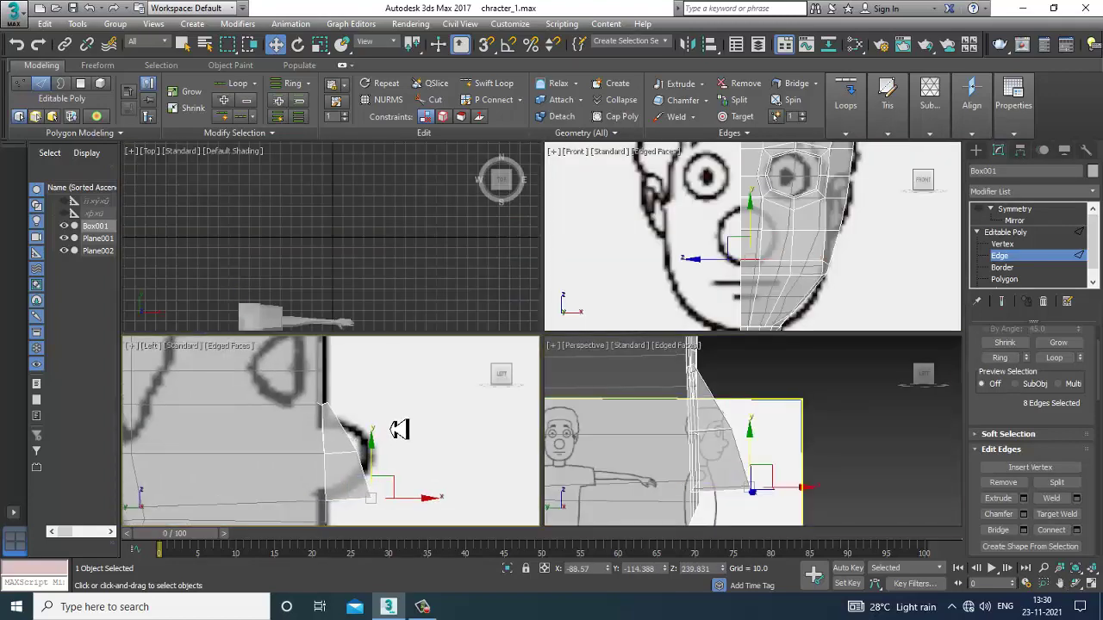
pyautogui.hotkey('alt', 'w')
pyautogui.moveTo(468, 422); pyautogui.dragTo(500, 340, button='middle')
pyautogui.scroll(2, 497, 369)
pyautogui.press('1')
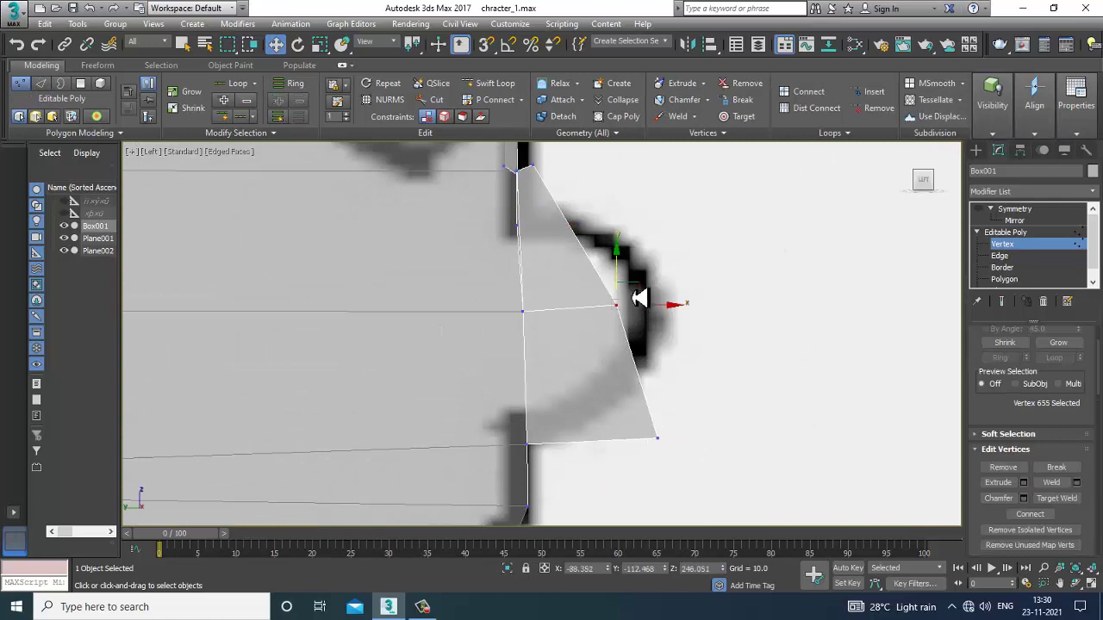
pyautogui.moveTo(638, 298); pyautogui.dragTo(665, 279)
pyautogui.click(532, 166)
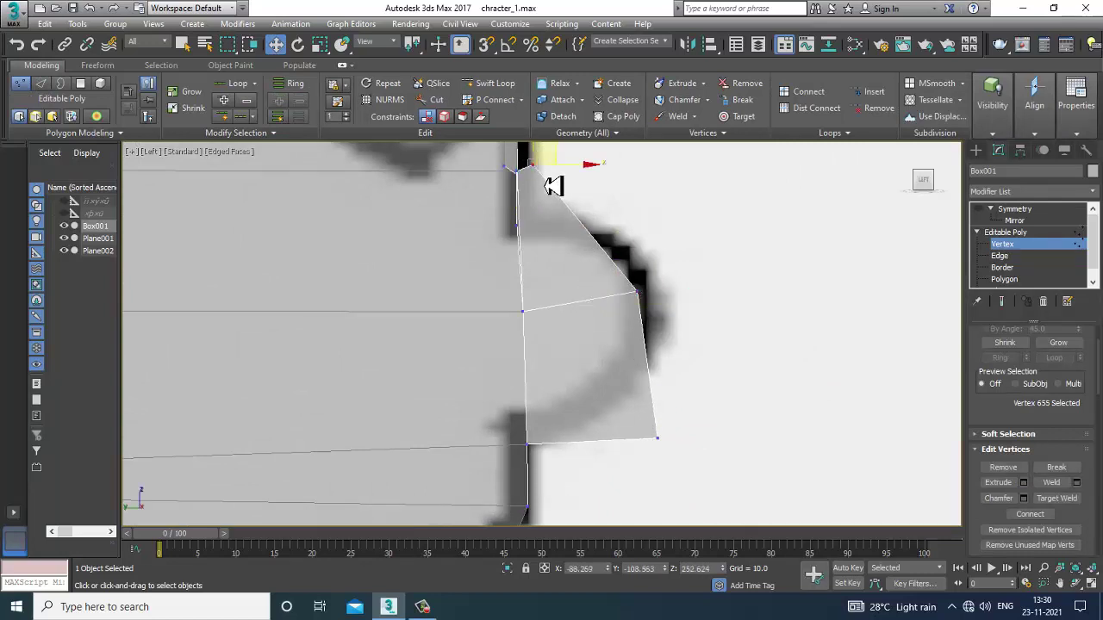
pyautogui.moveTo(544, 179); pyautogui.dragTo(560, 258, button='middle')
pyautogui.moveTo(556, 216); pyautogui.dragTo(556, 221)
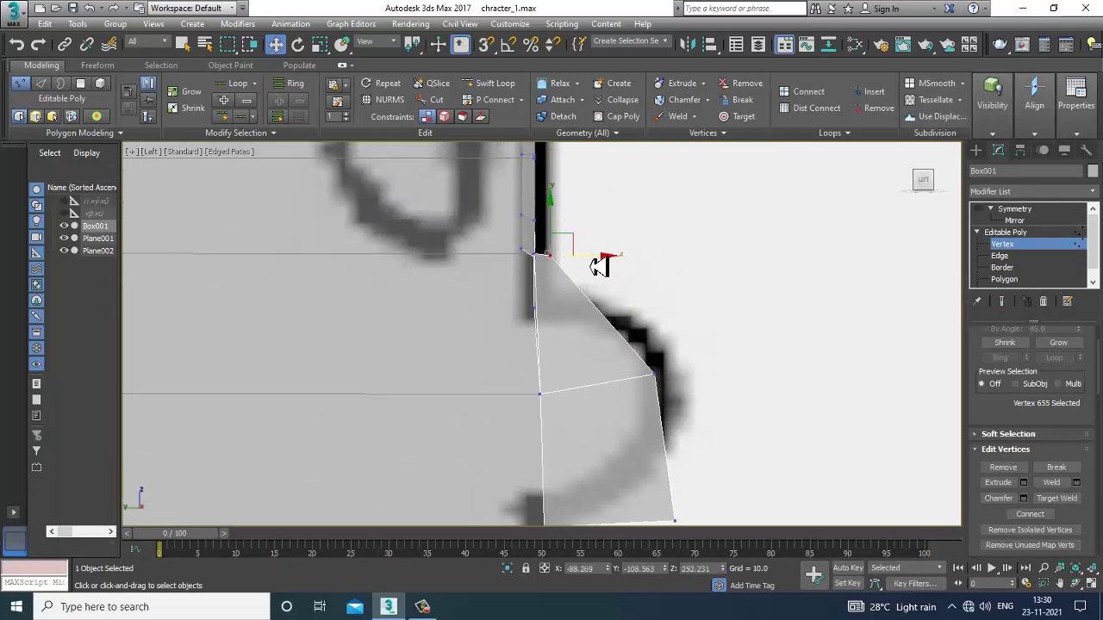
# Step: Move the nose's lower front vertices onto the drawn underside and push the middle ones out to the nose tip's outline
pyautogui.moveTo(650, 513); pyautogui.dragTo(606, 349, button='middle')
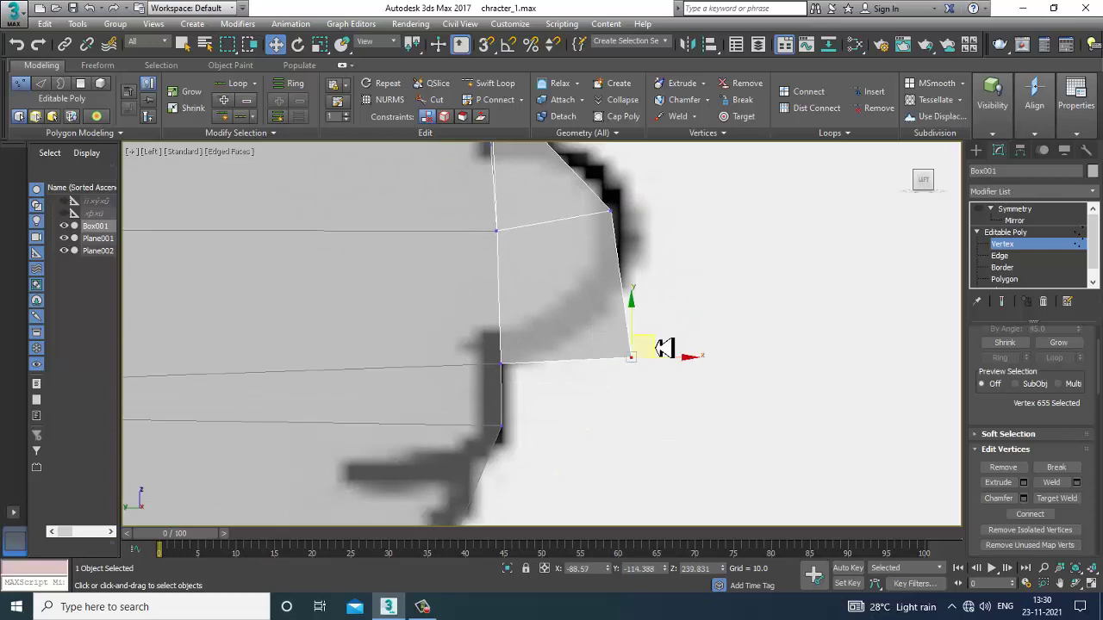
pyautogui.moveTo(641, 248); pyautogui.dragTo(634, 309, button='middle')
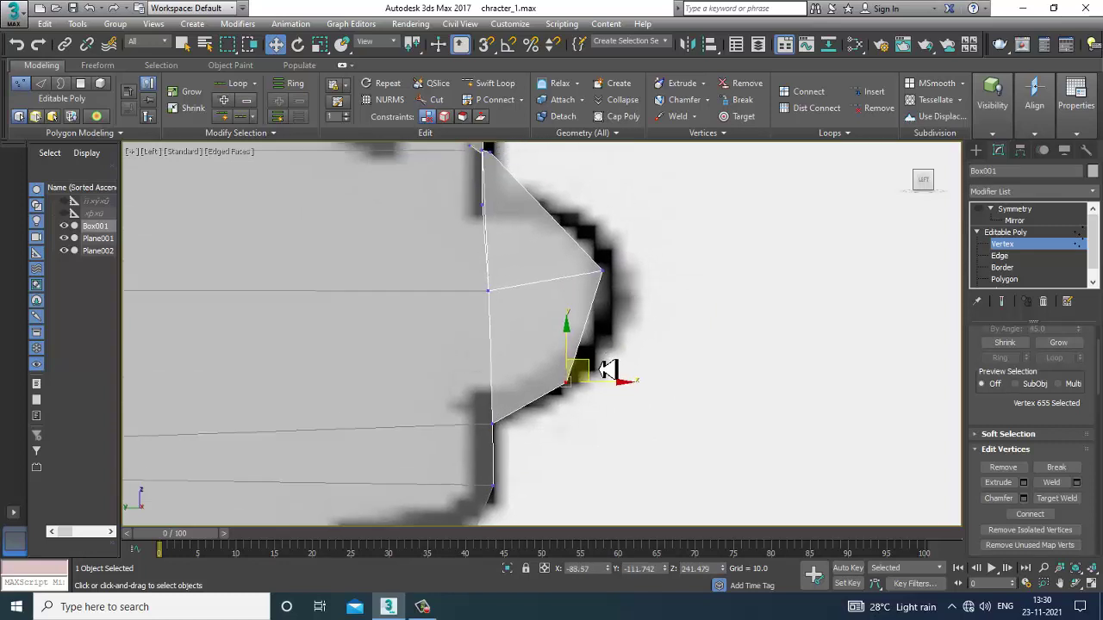
pyautogui.moveTo(594, 369); pyautogui.dragTo(622, 359)
pyautogui.moveTo(579, 246); pyautogui.dragTo(637, 258)
# Step: Delete the two side polygons of the nose that lie along the face's centre line
pyautogui.press('p')
pyautogui.press('z')
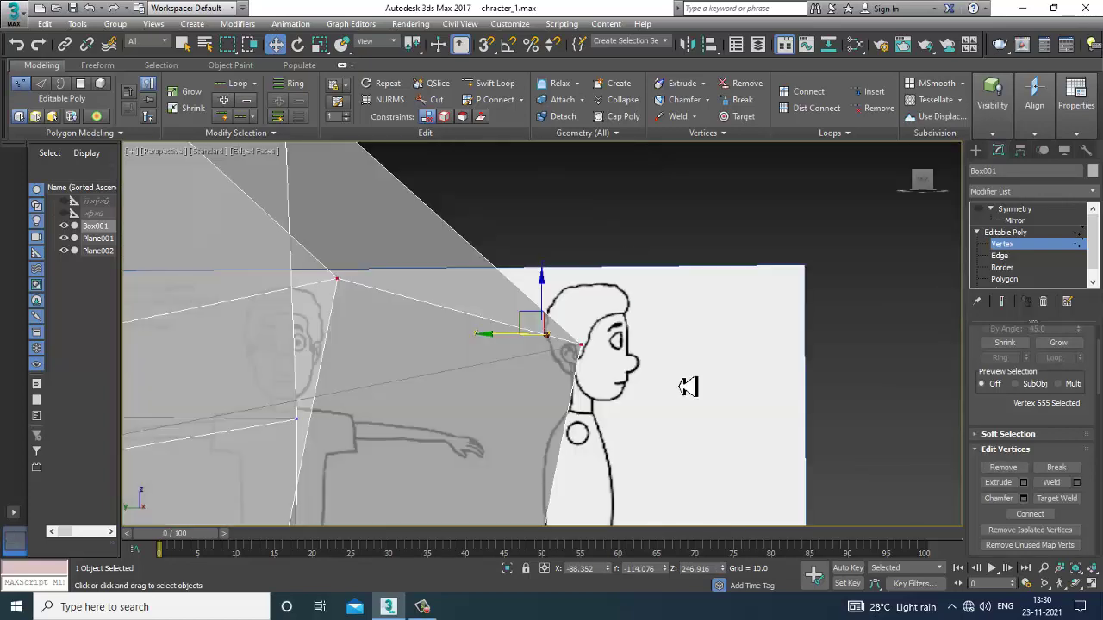
pyautogui.keyDown('alt'); pyautogui.moveTo(683, 385); pyautogui.dragTo(629, 419, button='middle'); pyautogui.keyUp('alt')
pyautogui.scroll(-5, 665, 394)
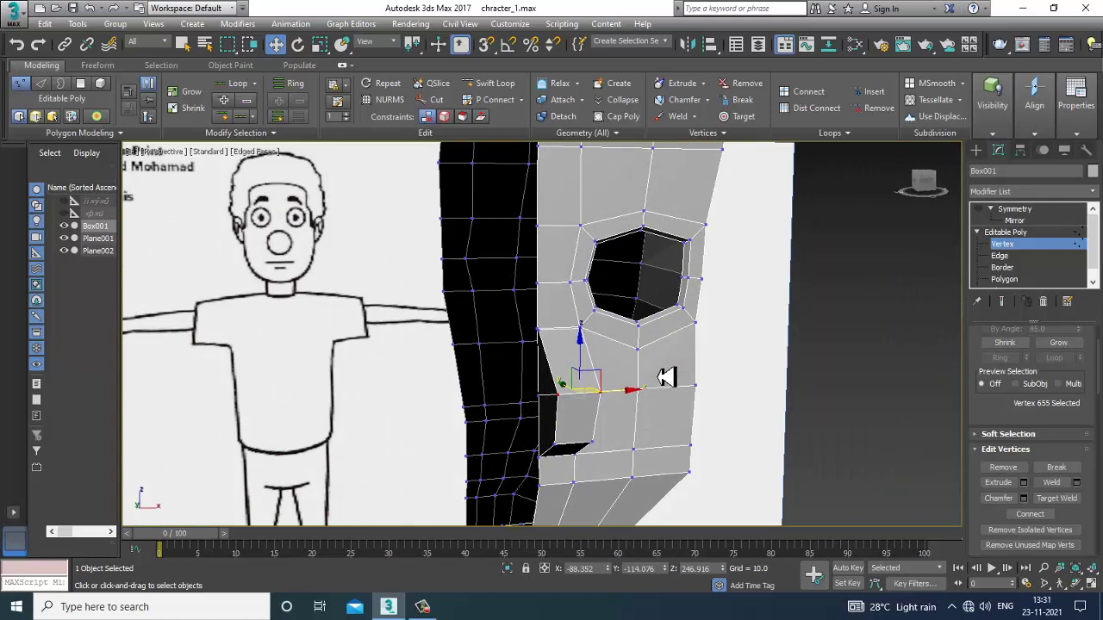
pyautogui.click(1002, 282)
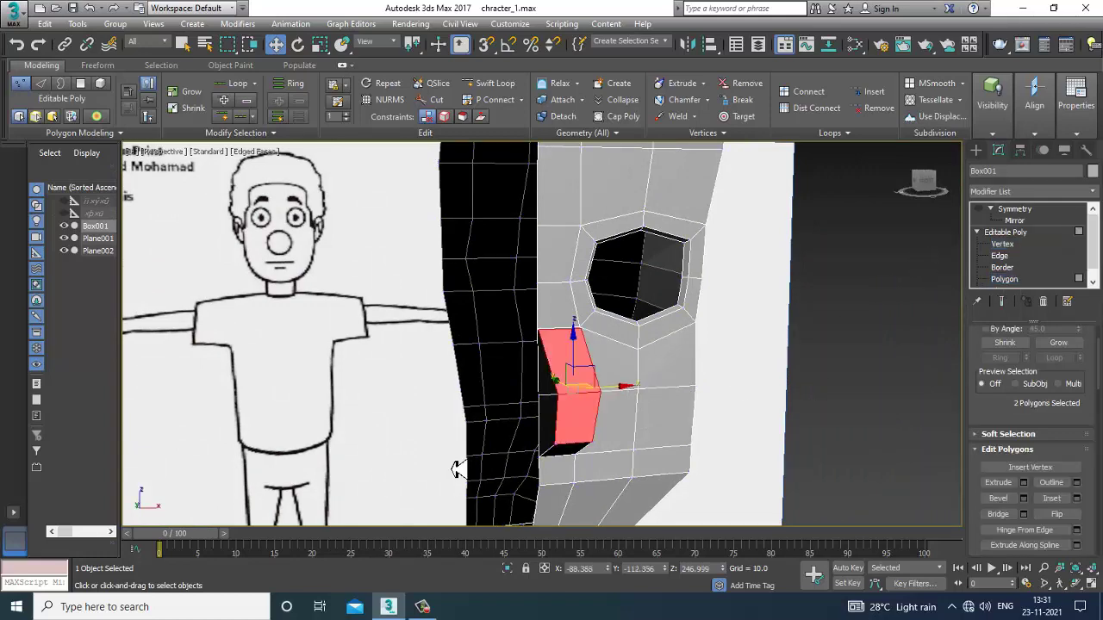
pyautogui.keyDown('alt'); pyautogui.moveTo(455, 468); pyautogui.dragTo(534, 392, button='middle'); pyautogui.keyUp('alt')
pyautogui.click(572, 459)
pyautogui.keyDown('alt'); pyautogui.moveTo(601, 445); pyautogui.dragTo(525, 319, button='middle'); pyautogui.keyUp('alt')
pyautogui.scroll(3, 598, 447)
pyautogui.click(524, 303)
pyautogui.keyDown('ctrl'); pyautogui.click(547, 360); pyautogui.keyUp('ctrl')
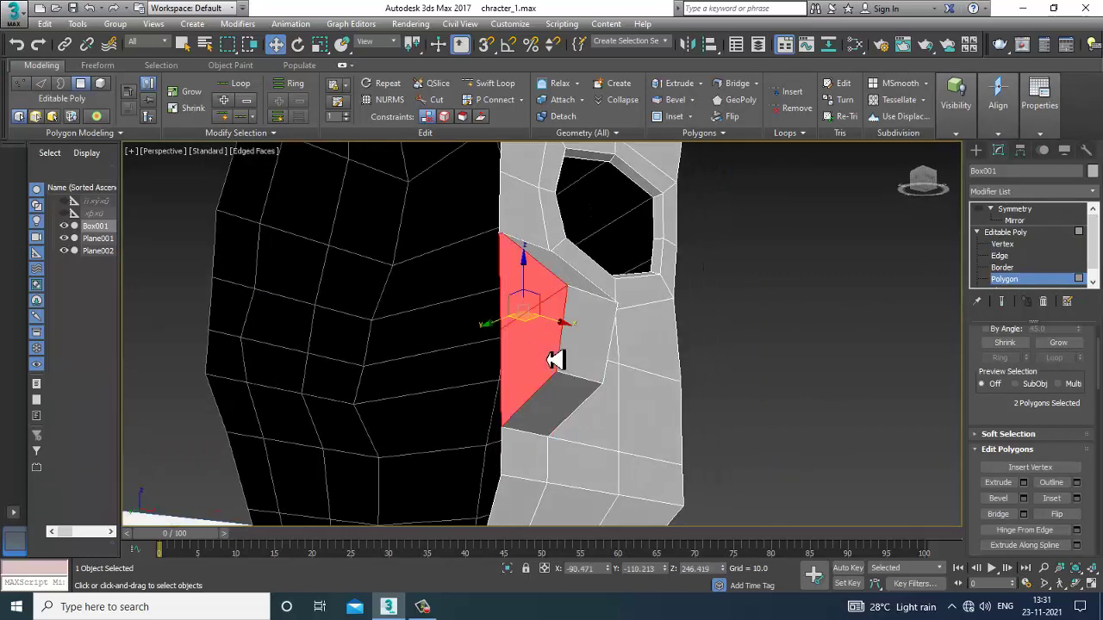
pyautogui.press('Delete')
# Step: Select the polygon on the nose's underside and inset it by 0.994
pyautogui.keyDown('alt'); pyautogui.moveTo(606, 381); pyautogui.dragTo(570, 334, button='middle'); pyautogui.keyUp('alt')
pyautogui.click(447, 399)
pyautogui.keyDown('alt'); pyautogui.moveTo(449, 402); pyautogui.dragTo(641, 368, button='middle'); pyautogui.keyUp('alt')
pyautogui.scroll(3, 641, 367)
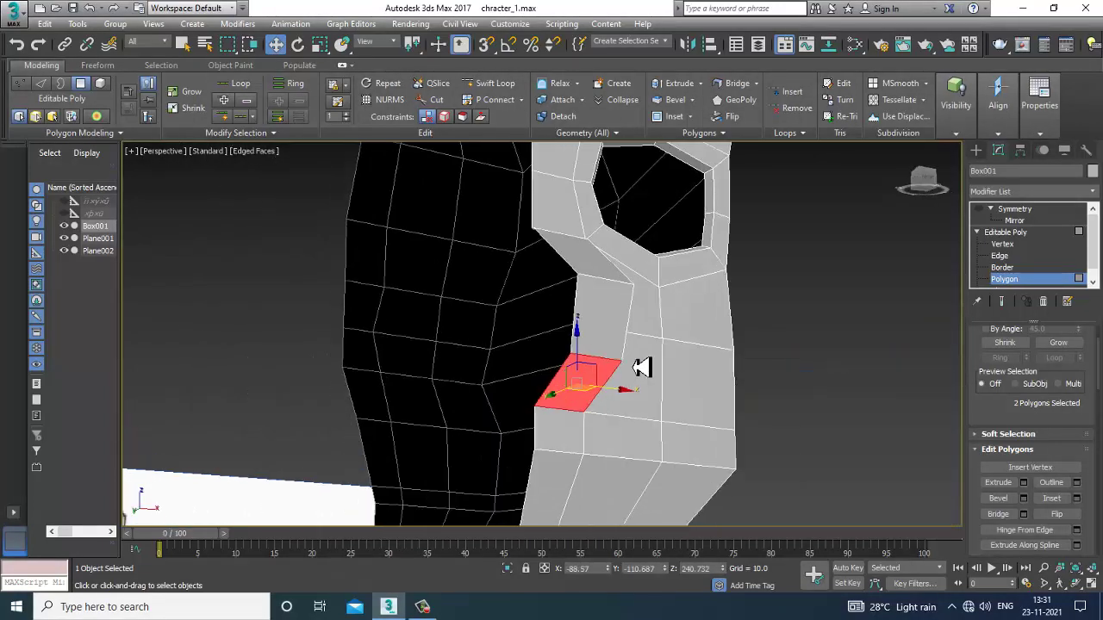
pyautogui.click(1076, 499)
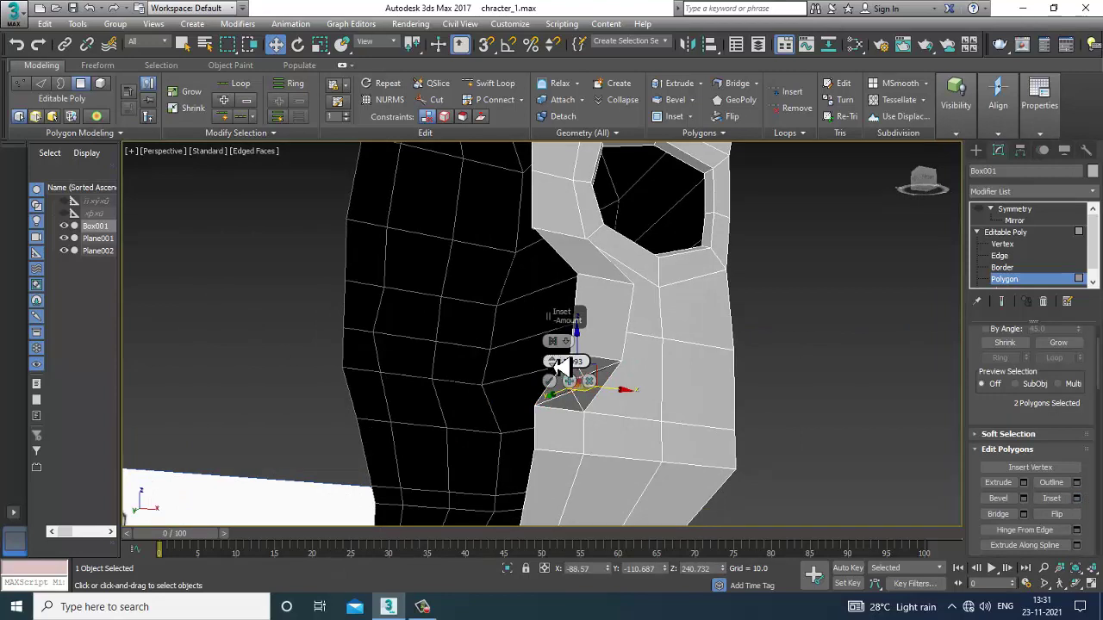
pyautogui.moveTo(554, 367); pyautogui.dragTo(565, 379)
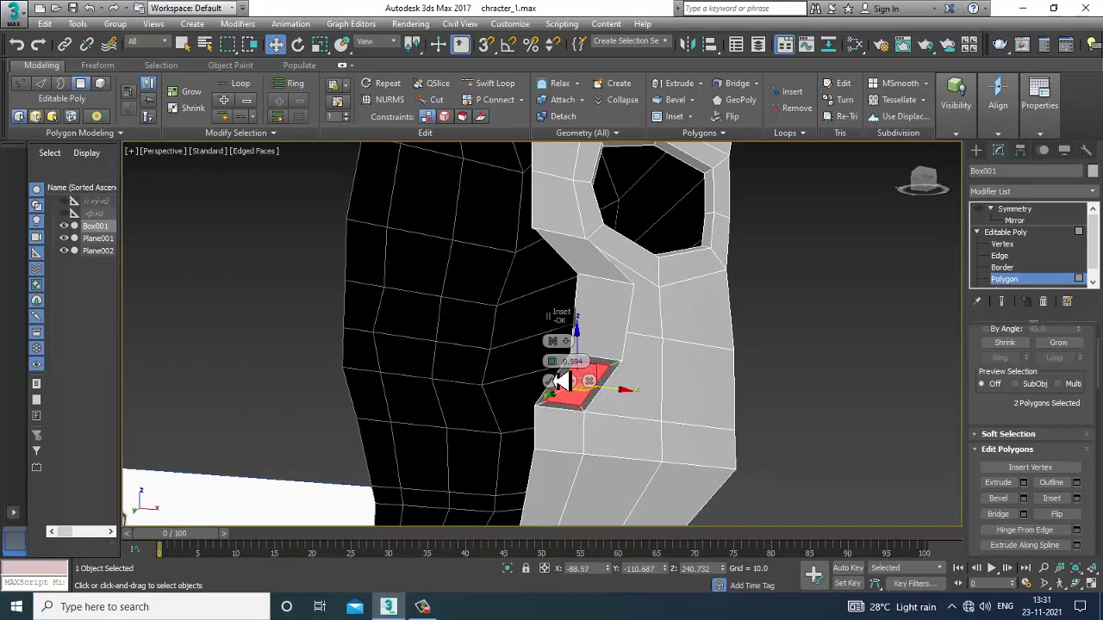
# Step: Bevel the inset polygon up into the nose with a height of -1.717 and delete it to open the nostril
pyautogui.keyDown('alt'); pyautogui.moveTo(556, 392); pyautogui.dragTo(591, 384, button='middle'); pyautogui.keyUp('alt')
pyautogui.scroll(4, 584, 388)
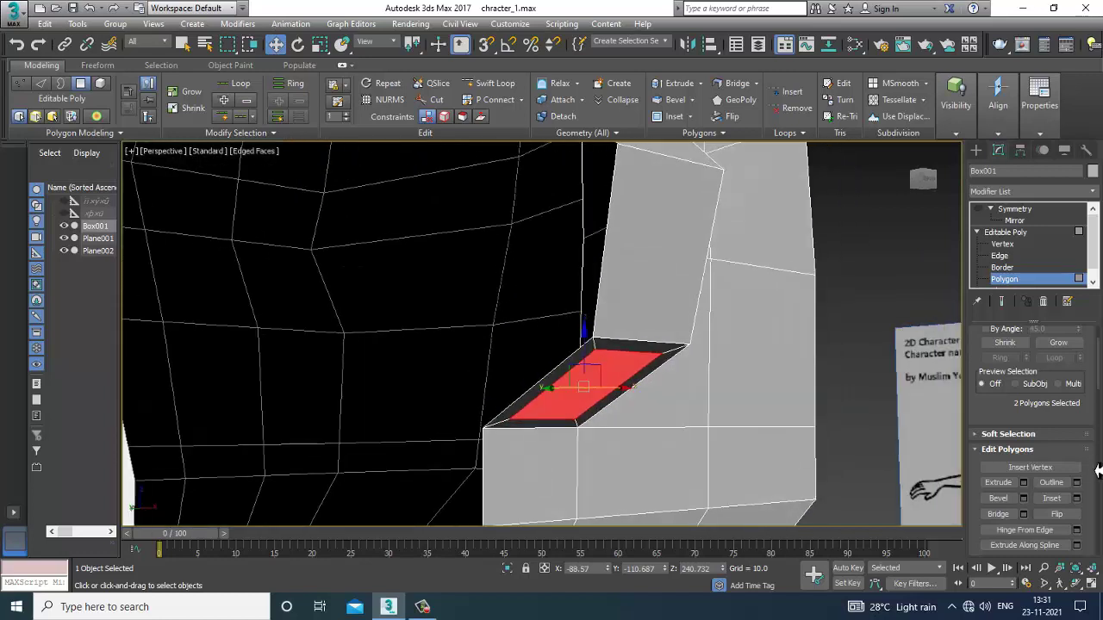
pyautogui.click(1022, 498)
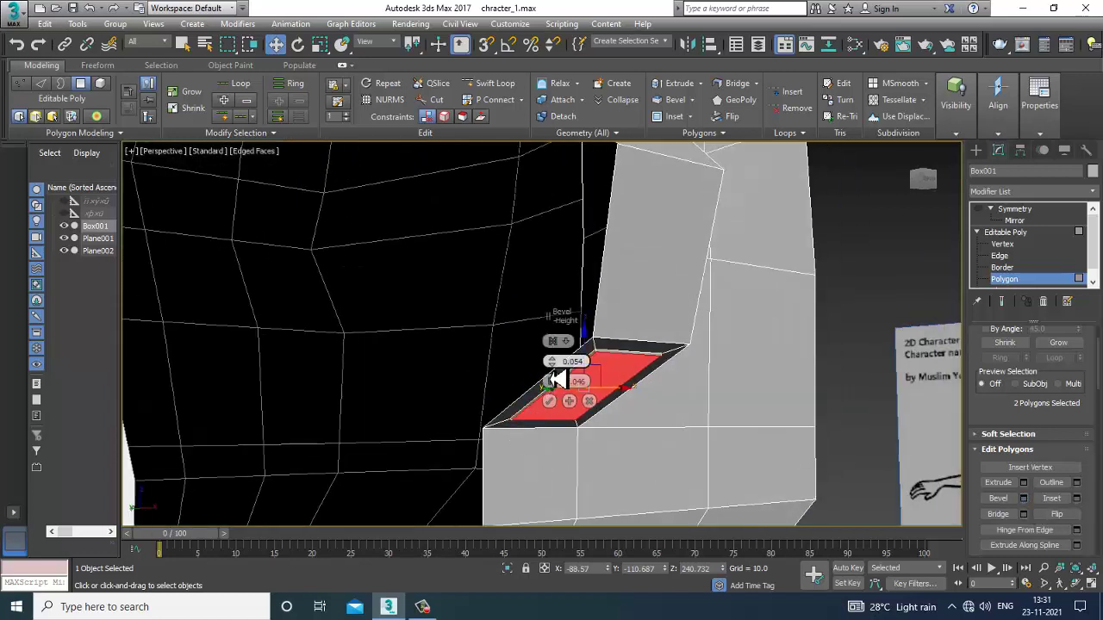
pyautogui.moveTo(552, 366)
pyautogui.mouseDown()
pyautogui.moveTo(563, 403)
pyautogui.moveTo(558, 374)
pyautogui.mouseUp()
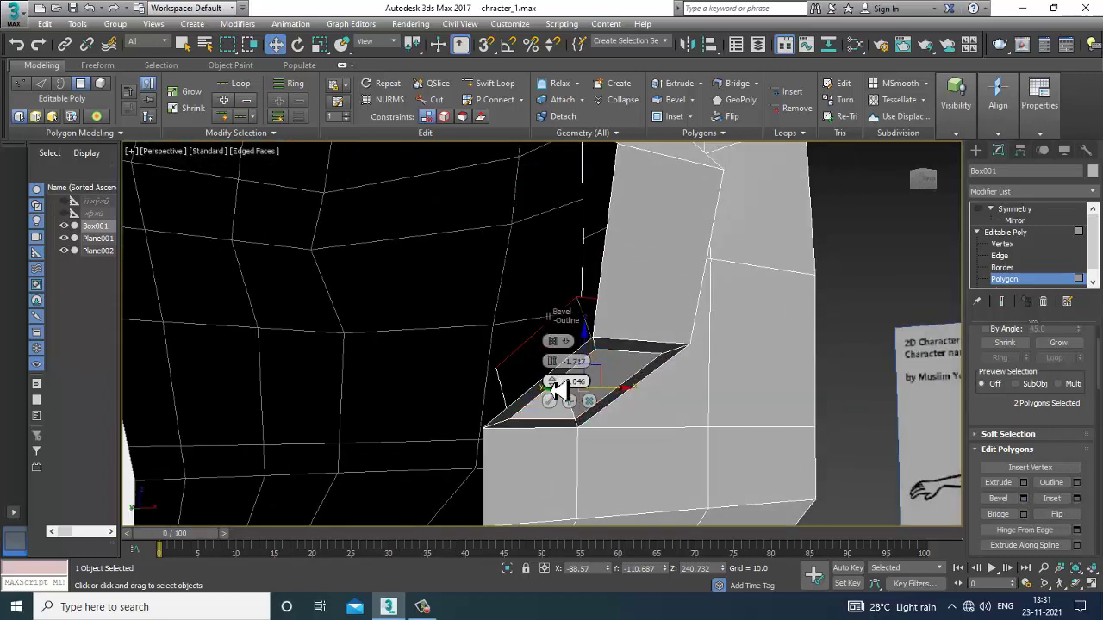
pyautogui.click(550, 402)
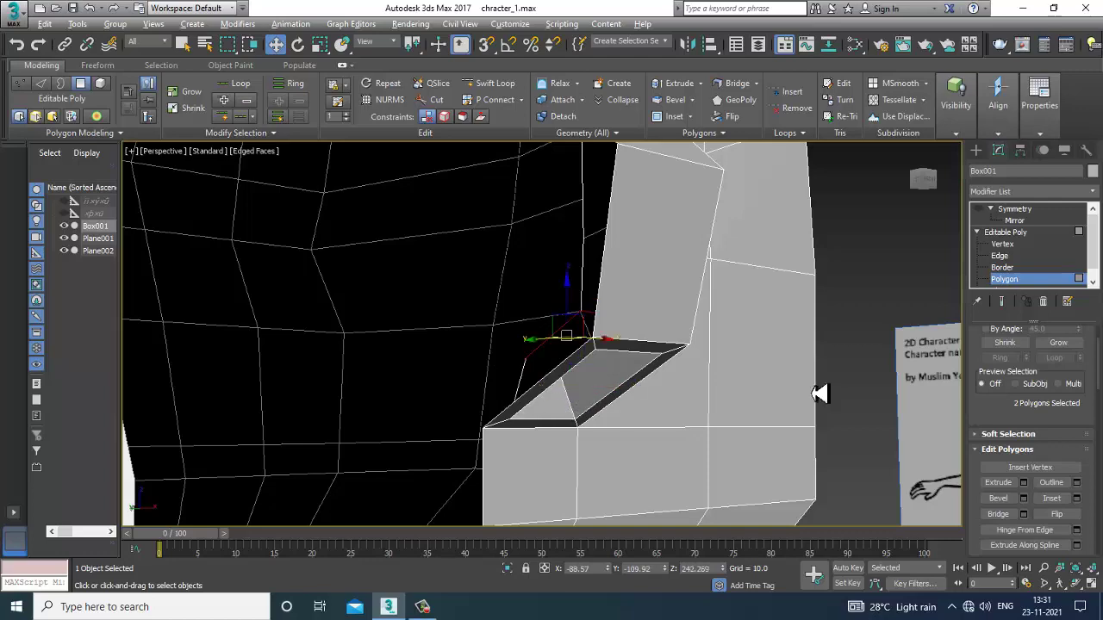
pyautogui.keyDown('alt'); pyautogui.moveTo(812, 393); pyautogui.dragTo(758, 383, button='middle'); pyautogui.keyUp('alt')
pyautogui.press('Delete')
pyautogui.scroll(-10, 705, 414)
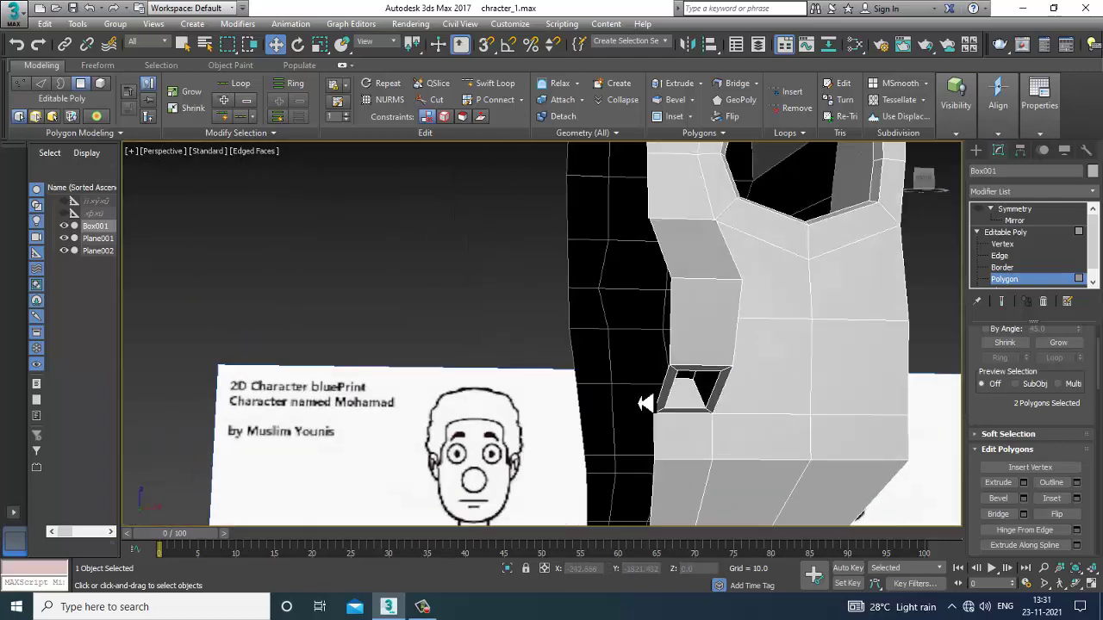
# Step: Save the scene and check the shape of the nose on the face
pyautogui.hotkey('ctrl', 's')
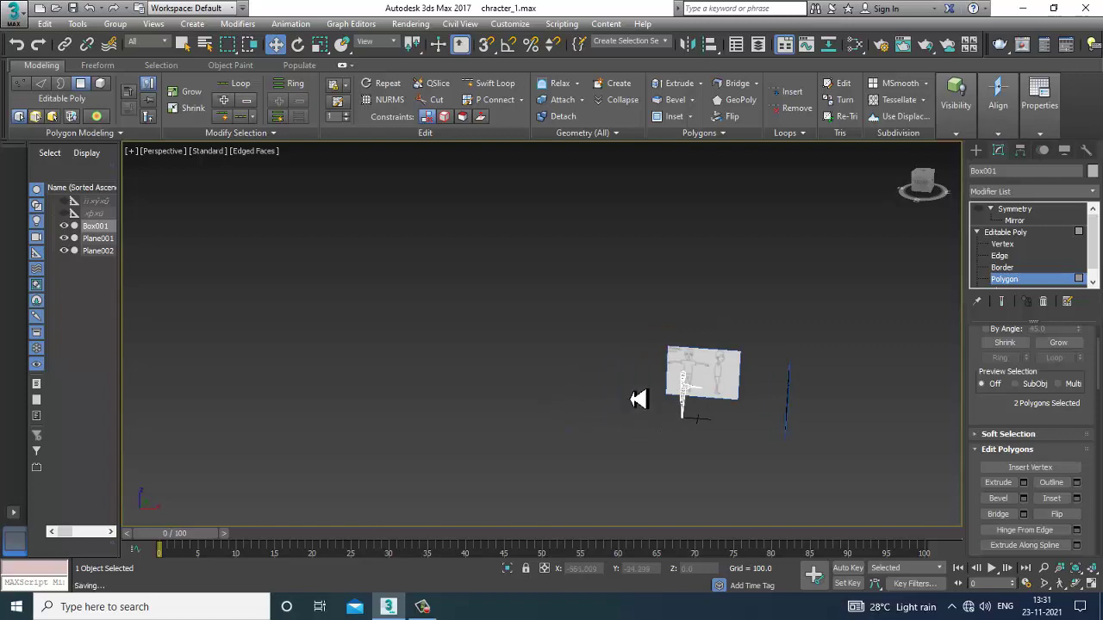
pyautogui.scroll(8, 659, 400)
pyautogui.moveTo(385, 198); pyautogui.dragTo(471, 233)
pyautogui.press('z')
pyautogui.keyDown('alt'); pyautogui.moveTo(616, 310); pyautogui.dragTo(568, 313, button='middle'); pyautogui.keyUp('alt')
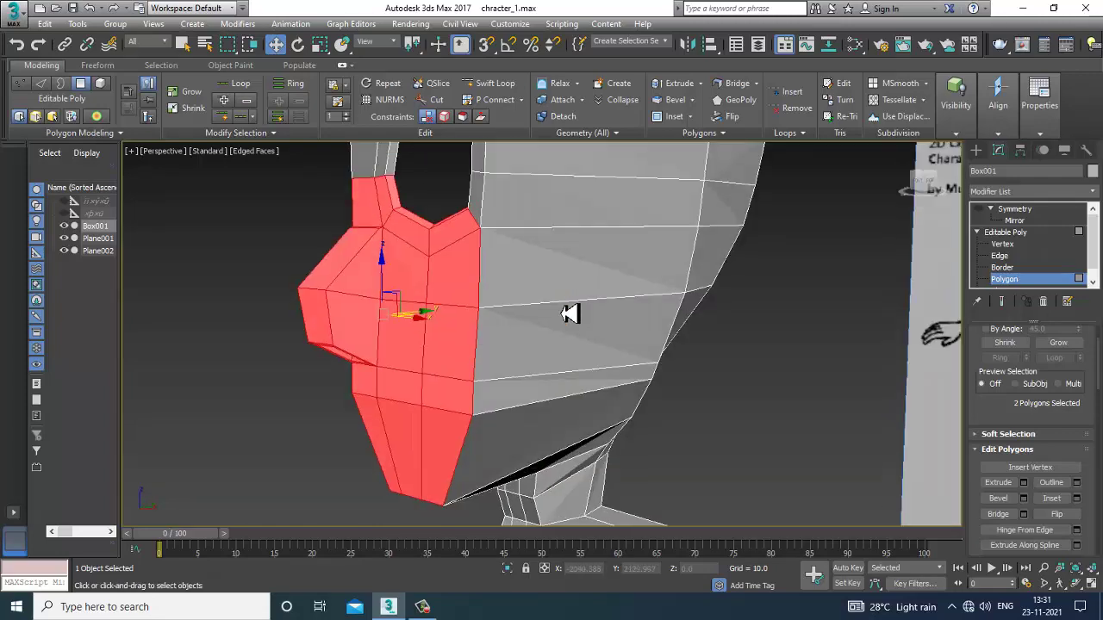
pyautogui.scroll(-5, 569, 313)
pyautogui.click(389, 359)
pyautogui.keyDown('alt'); pyautogui.moveTo(486, 340); pyautogui.dragTo(575, 335, button='middle'); pyautogui.keyUp('alt')
# Step: In the front view, make the mesh see-through and select the nose's mid-height vertices over the drawn circle
pyautogui.hotkey('alt', 'w')
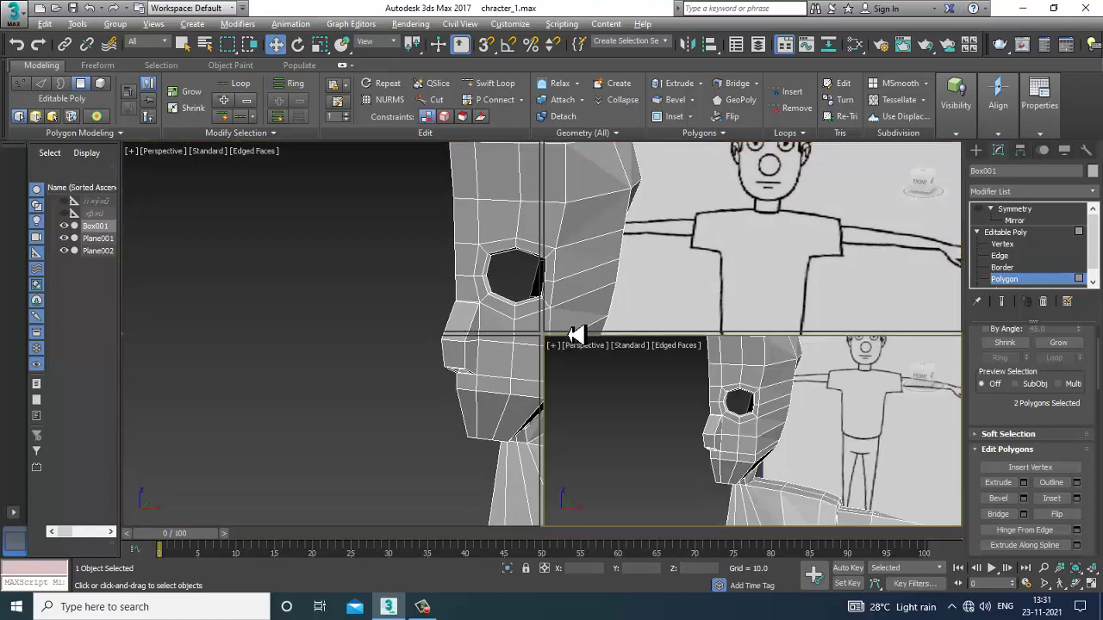
pyautogui.moveTo(756, 236); pyautogui.dragTo(729, 241, button='middle')
pyautogui.hotkey('alt', 'w')
pyautogui.moveTo(625, 261); pyautogui.dragTo(665, 273, button='middle')
pyautogui.hotkey('alt', 'x')
pyautogui.scroll(-4, 623, 310)
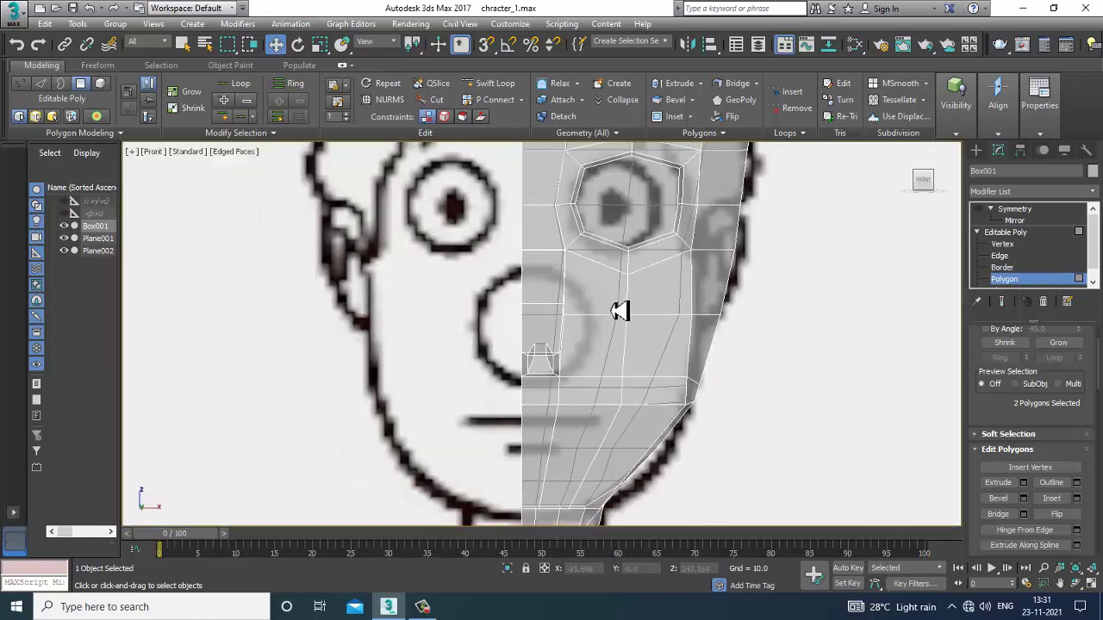
pyautogui.scroll(8, 597, 373)
pyautogui.press('1')
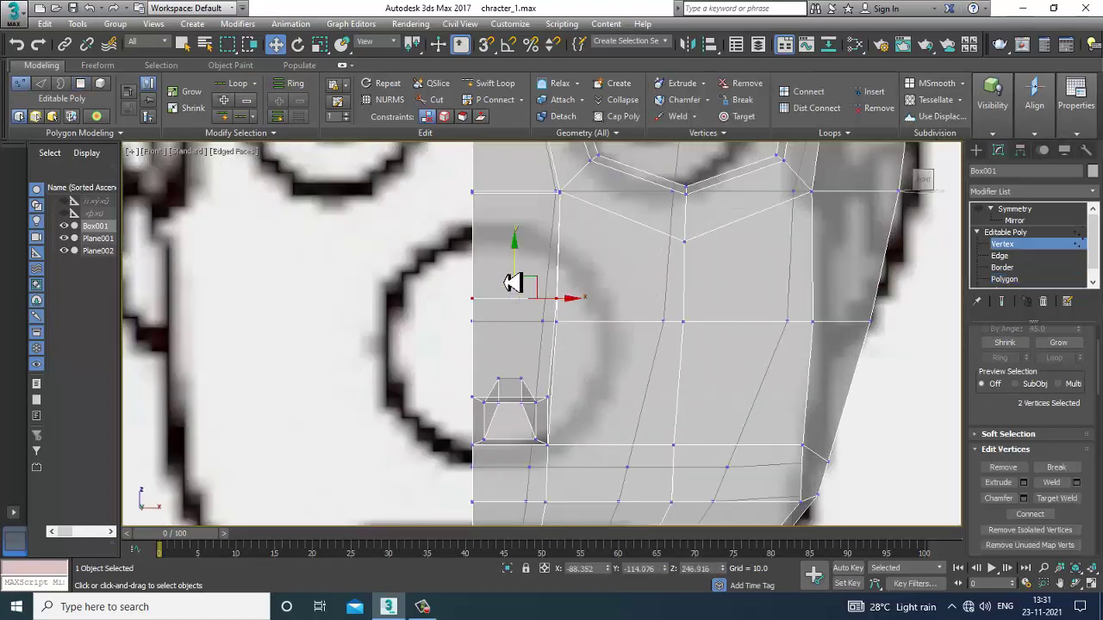
# Step: Restrict the selection to the nose's outer mid-height vertices and move them sideways toward the drawn nose's round outline
pyautogui.hotkey('alt', 'w')
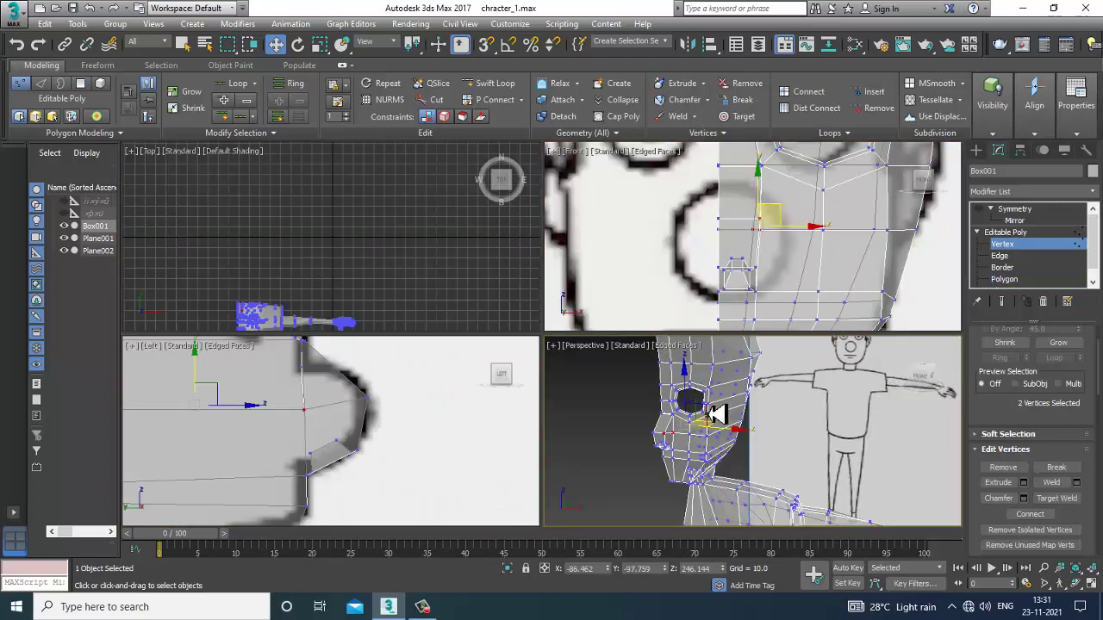
pyautogui.middleClick(715, 413)
pyautogui.hotkey('alt', 'w')
pyautogui.keyDown('alt'); pyautogui.moveTo(716, 413); pyautogui.dragTo(614, 379, button='middle'); pyautogui.keyUp('alt')
pyautogui.keyDown('alt'); pyautogui.moveTo(665, 228); pyautogui.dragTo(510, 399); pyautogui.keyUp('alt')
pyautogui.hotkey('alt', 'w')
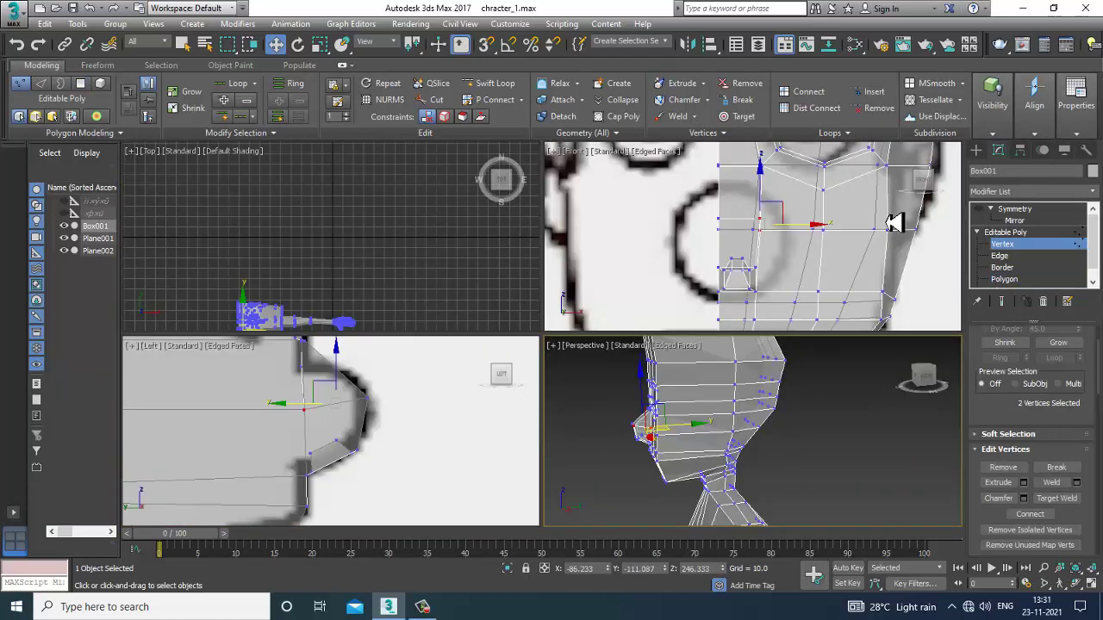
pyautogui.moveTo(879, 214); pyautogui.dragTo(842, 221, button='middle')
pyautogui.hotkey('alt', 'w')
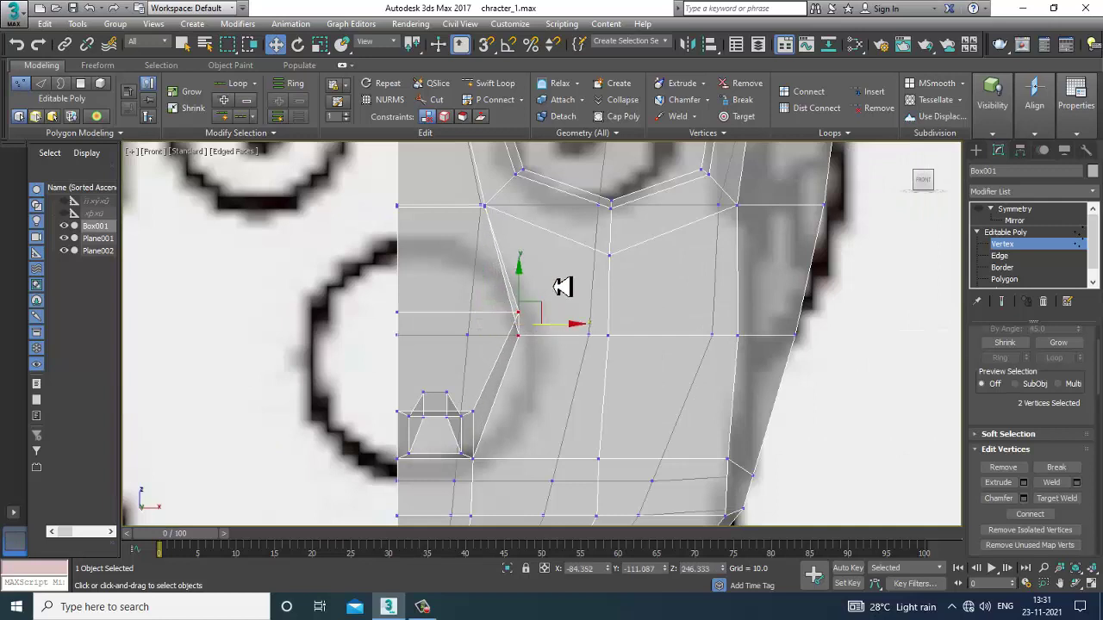
# Step: Select the vertices at the top of the nose bridge and lower them by about 0.3
pyautogui.moveTo(554, 286); pyautogui.dragTo(563, 350, button='middle')
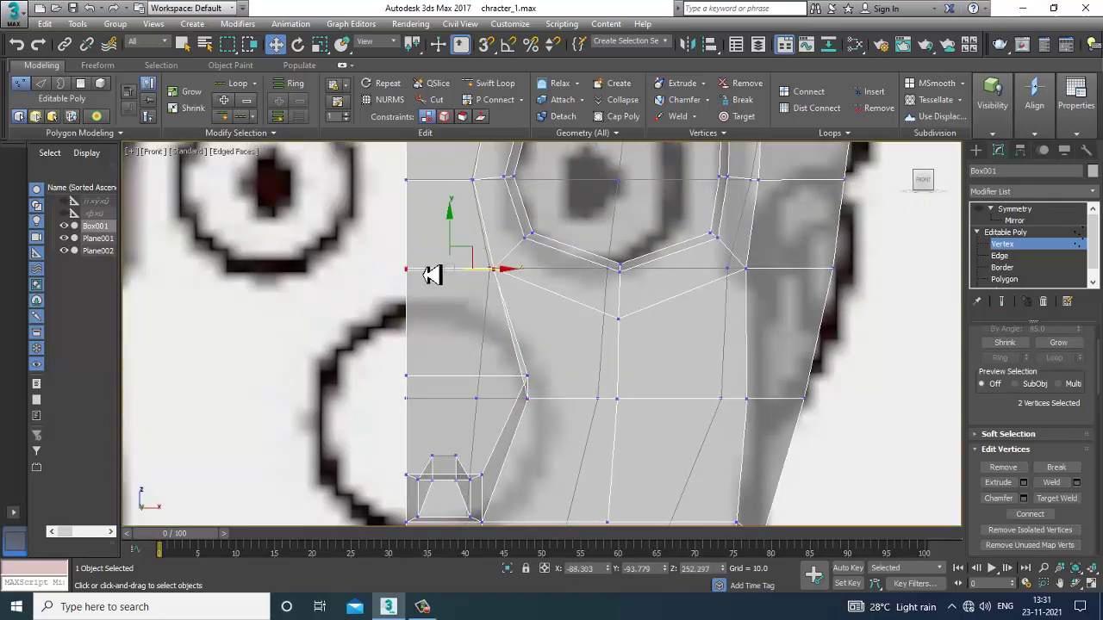
pyautogui.scroll(-5, 517, 308)
pyautogui.scroll(4, 485, 252)
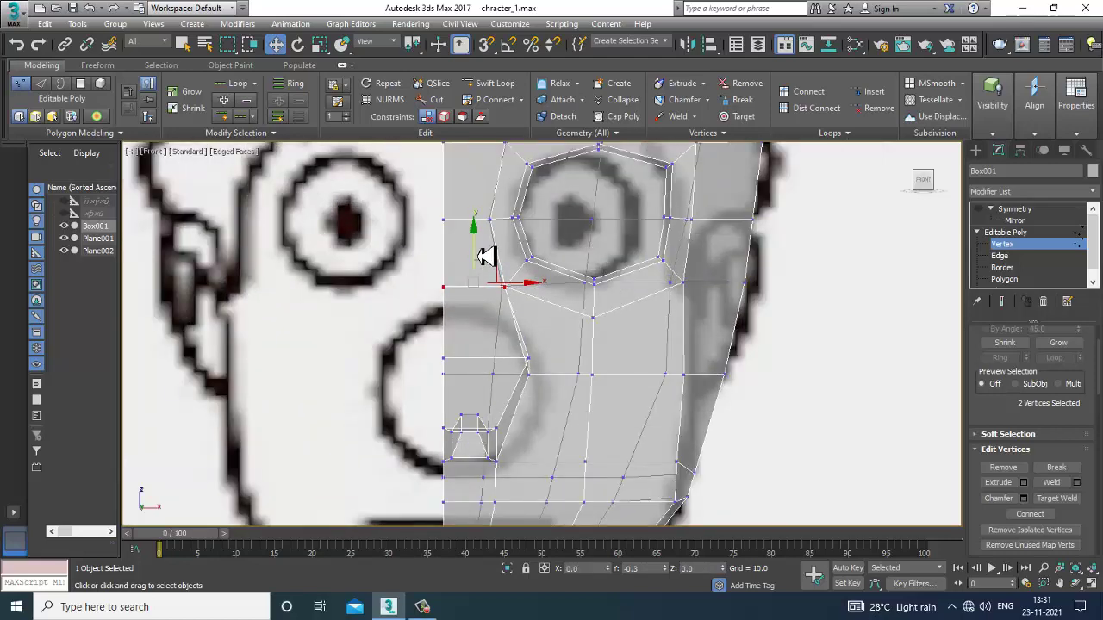
# Step: Turn on NURMS smoothing for the mesh in the perspective view to preview the rounded head and nose
pyautogui.hotkey('alt', 'w')
pyautogui.middleClick(792, 395)
pyautogui.hotkey('alt', 'w')
pyautogui.keyDown('alt'); pyautogui.moveTo(591, 368); pyautogui.dragTo(652, 358, button='middle'); pyautogui.keyUp('alt')
pyautogui.keyDown('alt'); pyautogui.moveTo(484, 321); pyautogui.dragTo(595, 327, button='middle'); pyautogui.keyUp('alt')
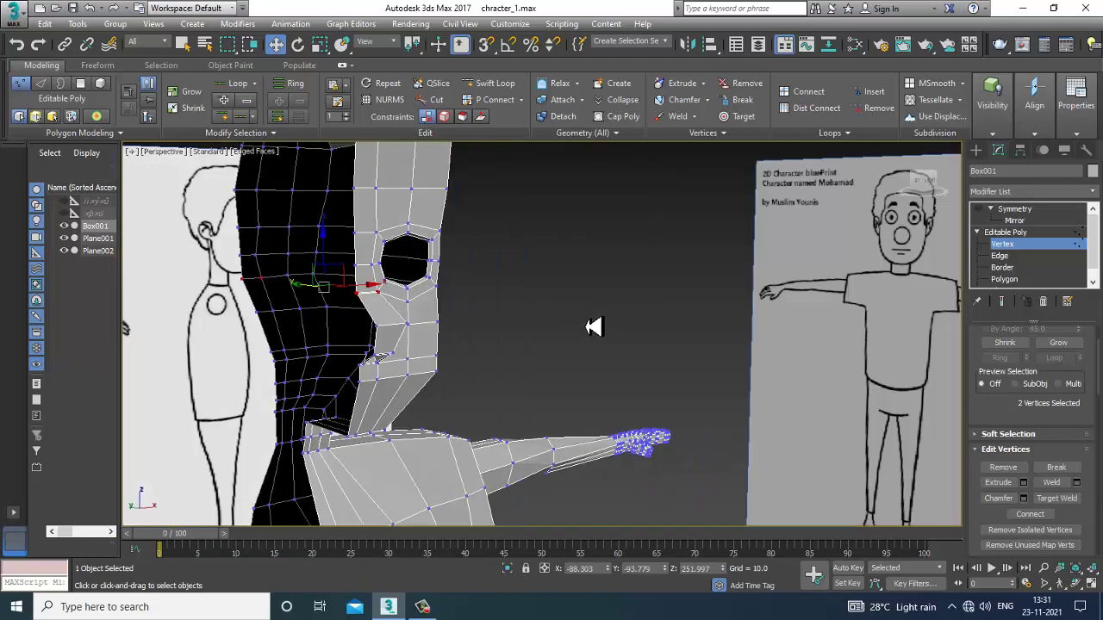
pyautogui.moveTo(456, 200); pyautogui.dragTo(636, 343, button='middle')
pyautogui.keyDown('alt'); pyautogui.moveTo(636, 344); pyautogui.dragTo(509, 343, button='middle'); pyautogui.keyUp('alt')
pyautogui.rightClick(495, 330)
pyautogui.click(454, 156)
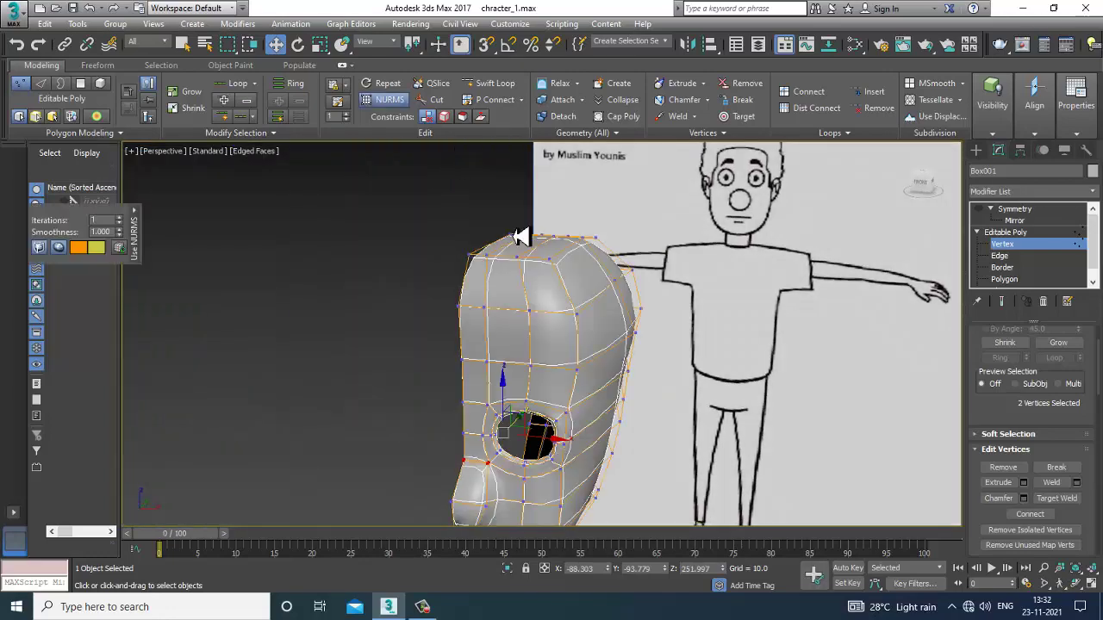
# Step: Examine the smoothed head from several sides in the perspective view, briefly showing the mesh see-through over the side drawing
pyautogui.keyDown('alt'); pyautogui.moveTo(520, 237); pyautogui.dragTo(628, 374, button='middle'); pyautogui.keyUp('alt')
pyautogui.hotkey('alt', 'w')
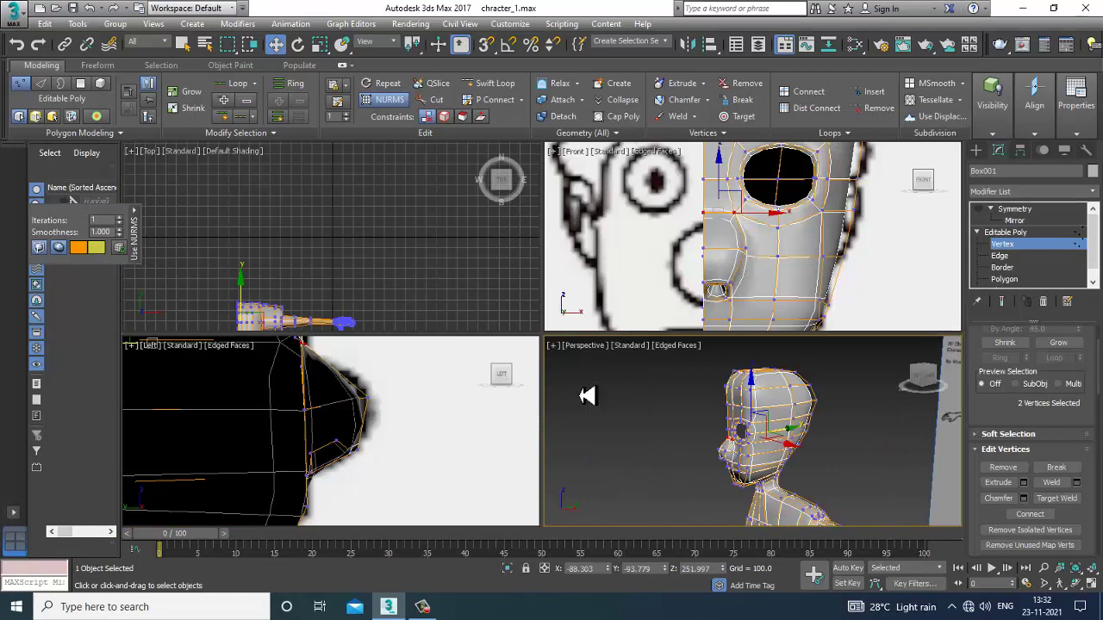
pyautogui.scroll(-3, 443, 431)
pyautogui.hotkey('alt', 'x')
pyautogui.scroll(-4, 452, 431)
pyautogui.scroll(4, 459, 417)
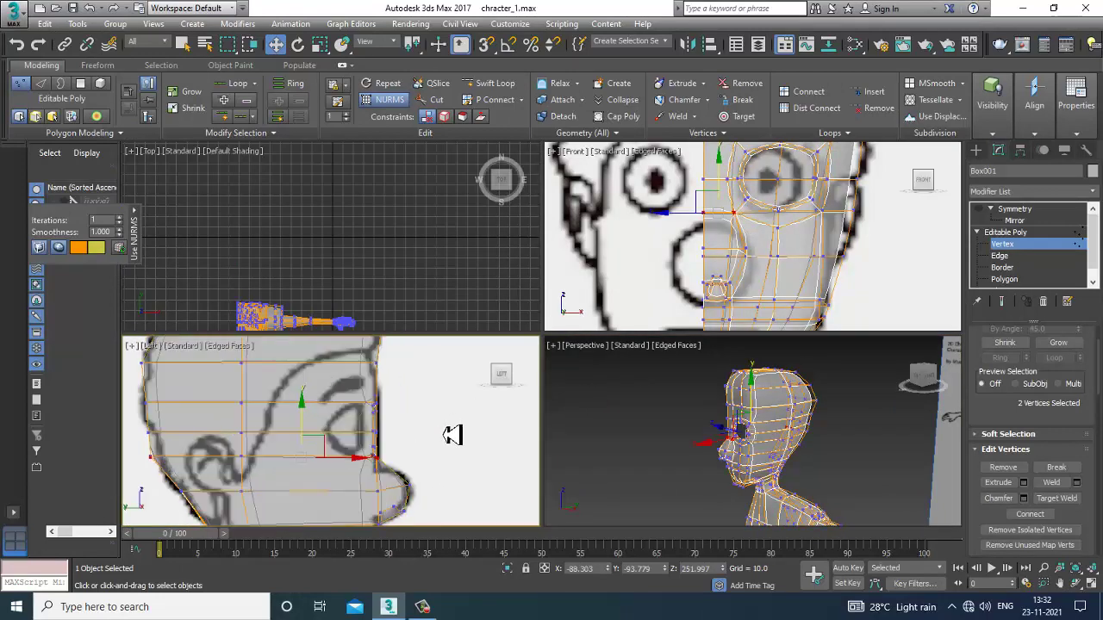
pyautogui.middleClick(767, 309)
pyautogui.hotkey('alt', 'x')
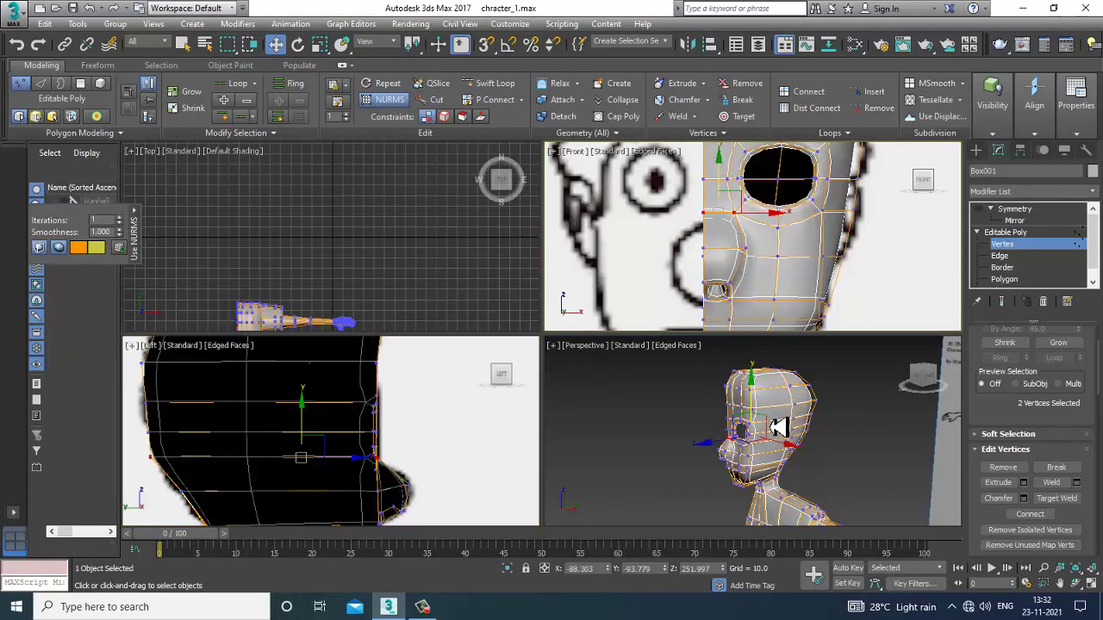
pyautogui.keyDown('alt'); pyautogui.moveTo(779, 427); pyautogui.dragTo(609, 368, button='middle'); pyautogui.keyUp('alt')
pyautogui.hotkey('alt', 'w')
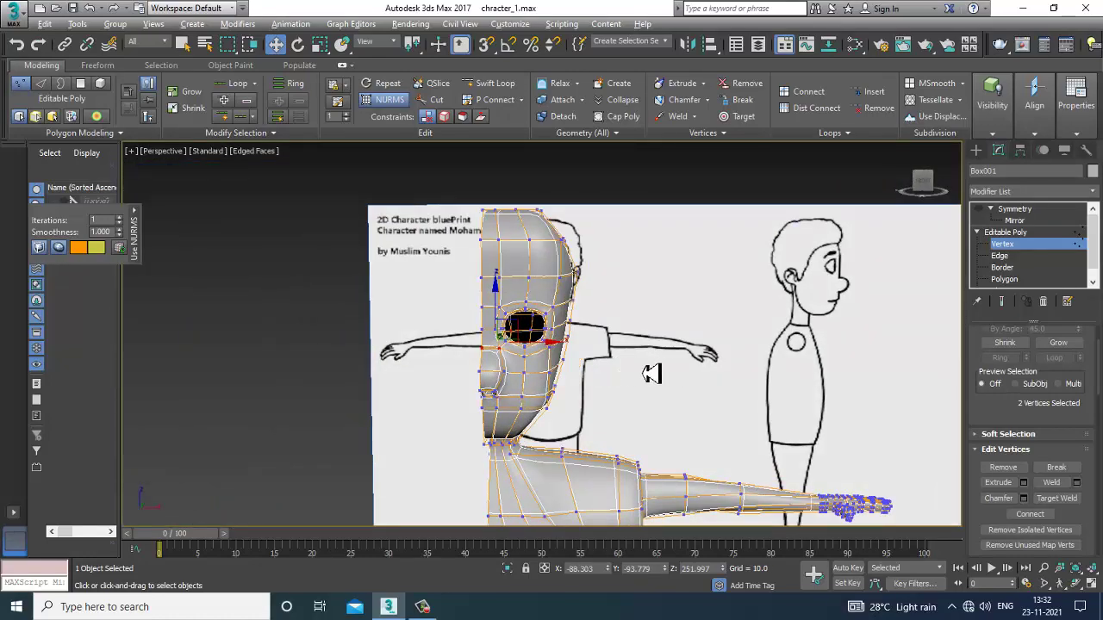
# Step: Compare the smoothed eye opening and nose with the blueprint in the front view, with the mesh see-through
pyautogui.hotkey('alt', 'w')
pyautogui.middleClick(842, 270)
pyautogui.hotkey('alt', 'w')
pyautogui.hotkey('alt', 'x')
pyautogui.moveTo(636, 341); pyautogui.dragTo(640, 412, button='middle')
pyautogui.scroll(-1, 690, 331)
pyautogui.moveTo(675, 325); pyautogui.dragTo(634, 339, button='middle')
pyautogui.scroll(1, 634, 338)
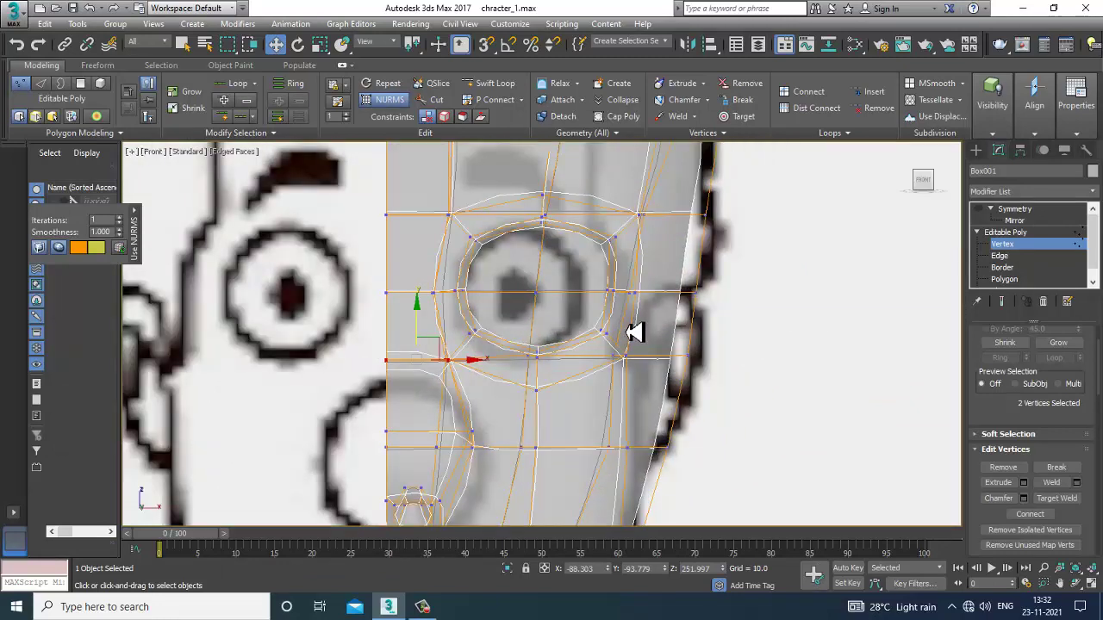
pyautogui.hotkey('alt', 'w')
pyautogui.middleClick(701, 426)
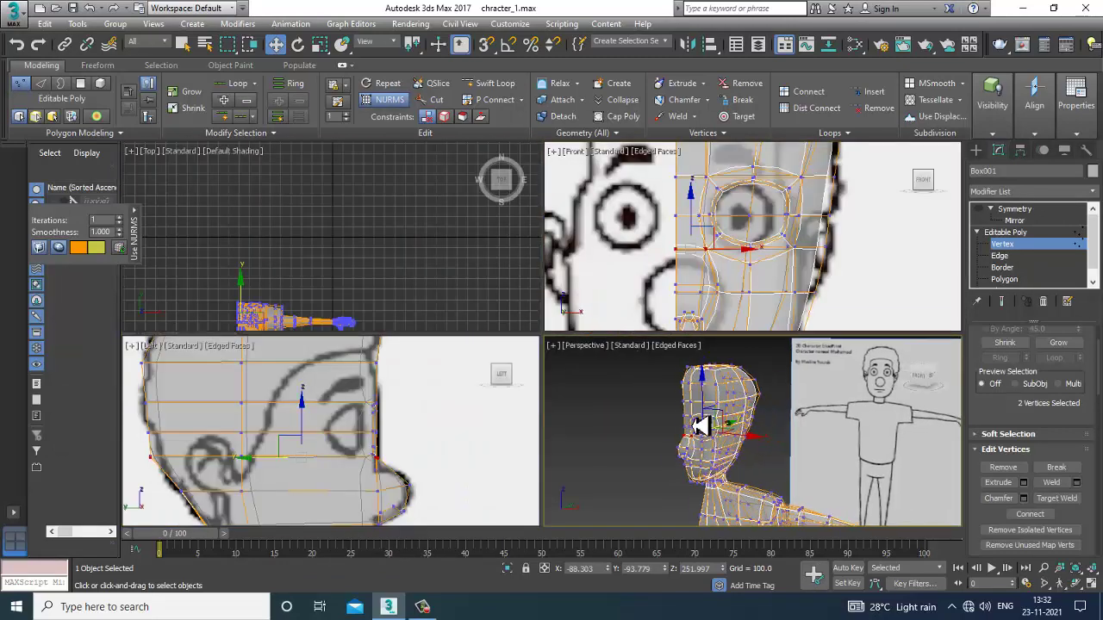
# Step: Make the mesh opaque again and move the vertex beside the eye's outer corner back by about 3 units in the perspective view
pyautogui.hotkey('alt', 'x')
pyautogui.hotkey('alt', 'w')
pyautogui.scroll(3, 515, 359)
pyautogui.keyDown('alt'); pyautogui.moveTo(677, 411); pyautogui.dragTo(502, 372, button='middle'); pyautogui.keyUp('alt')
pyautogui.scroll(5, 431, 345)
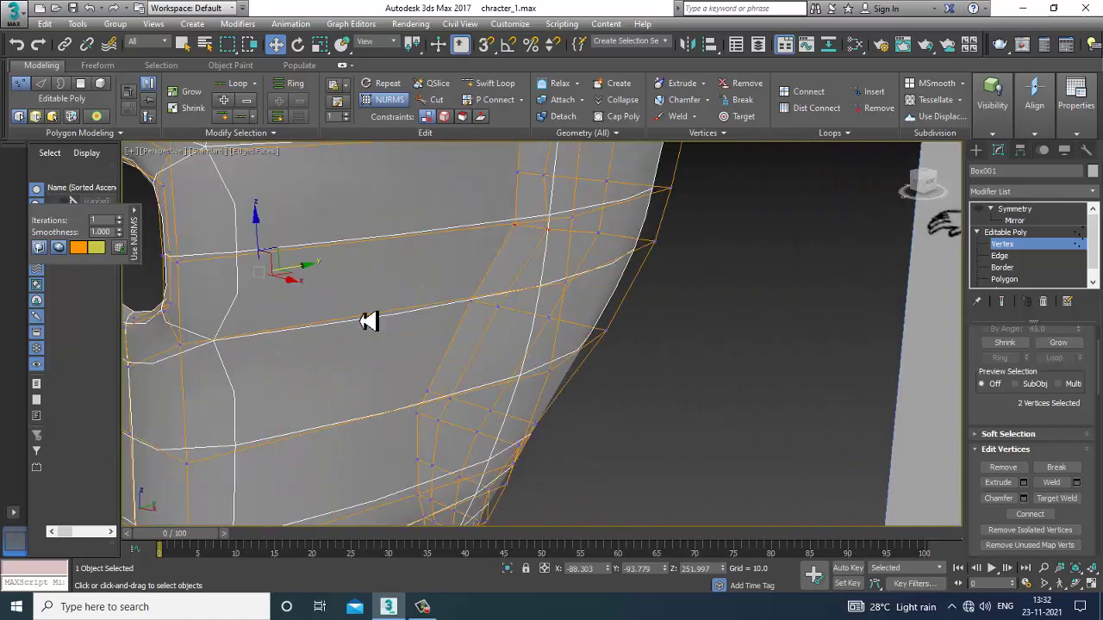
pyautogui.click(207, 275)
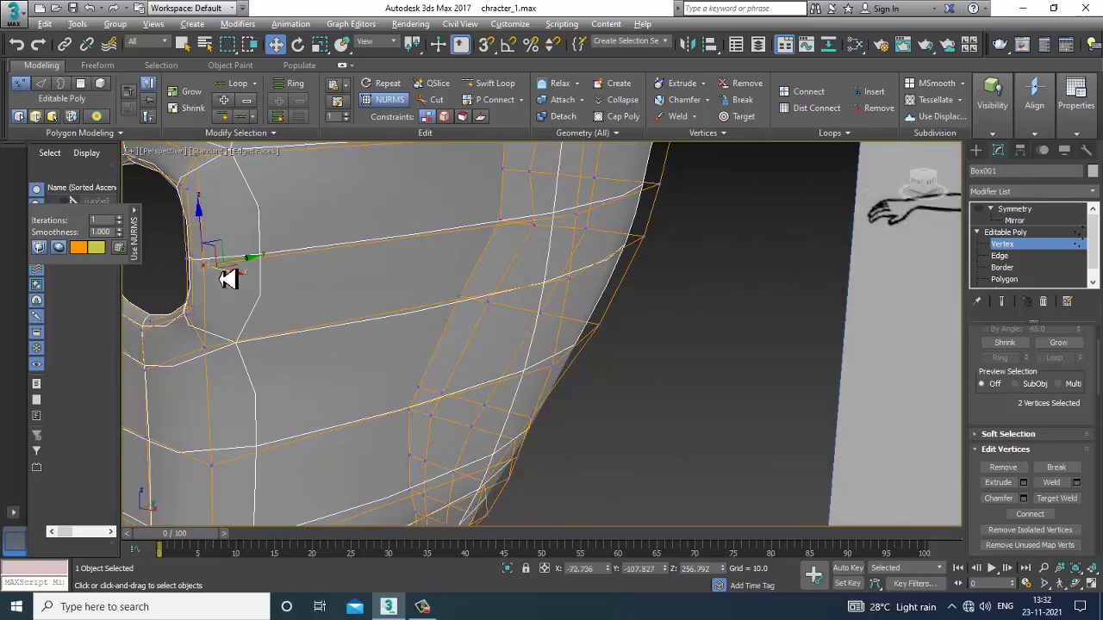
pyautogui.moveTo(323, 276); pyautogui.dragTo(386, 316, button='middle')
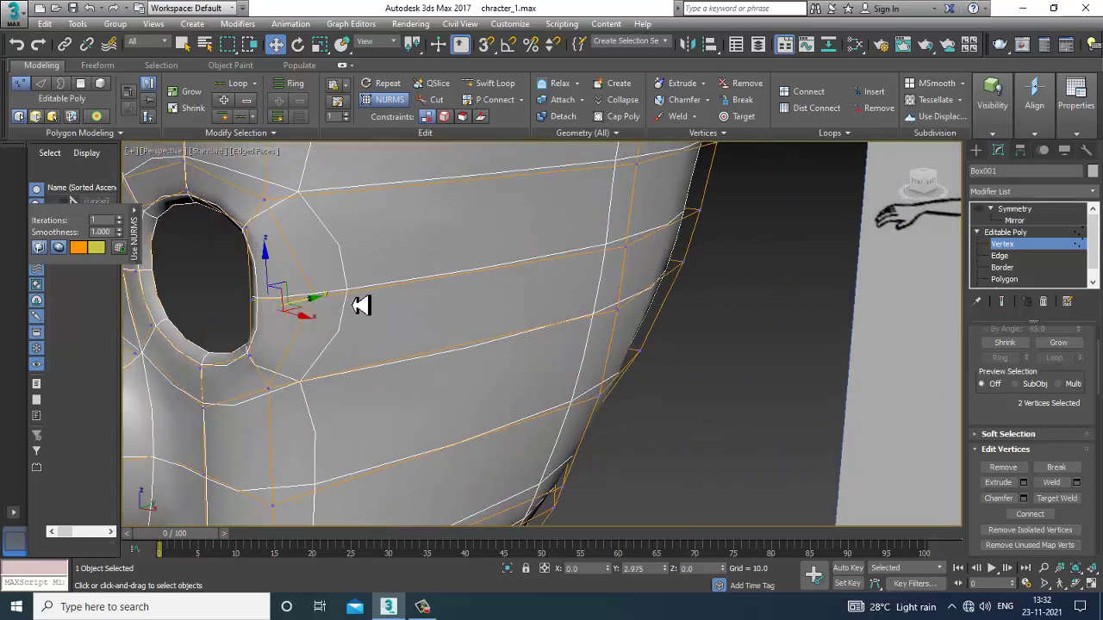
# Step: Select the lower forehead vertex above the eye's inner side and move it forward by about 1.3 units
pyautogui.scroll(-8, 370, 303)
pyautogui.keyDown('alt'); pyautogui.moveTo(433, 299); pyautogui.dragTo(352, 303, button='middle'); pyautogui.keyUp('alt')
pyautogui.moveTo(352, 302)
pyautogui.mouseDown(button='middle')
pyautogui.moveTo(433, 320)
pyautogui.moveTo(355, 290)
pyautogui.mouseUp(button='middle')
pyautogui.moveTo(355, 290)
pyautogui.mouseDown(button='middle')
pyautogui.moveTo(465, 320)
pyautogui.moveTo(431, 254)
pyautogui.moveTo(428, 307)
pyautogui.moveTo(468, 280)
pyautogui.mouseUp(button='middle')
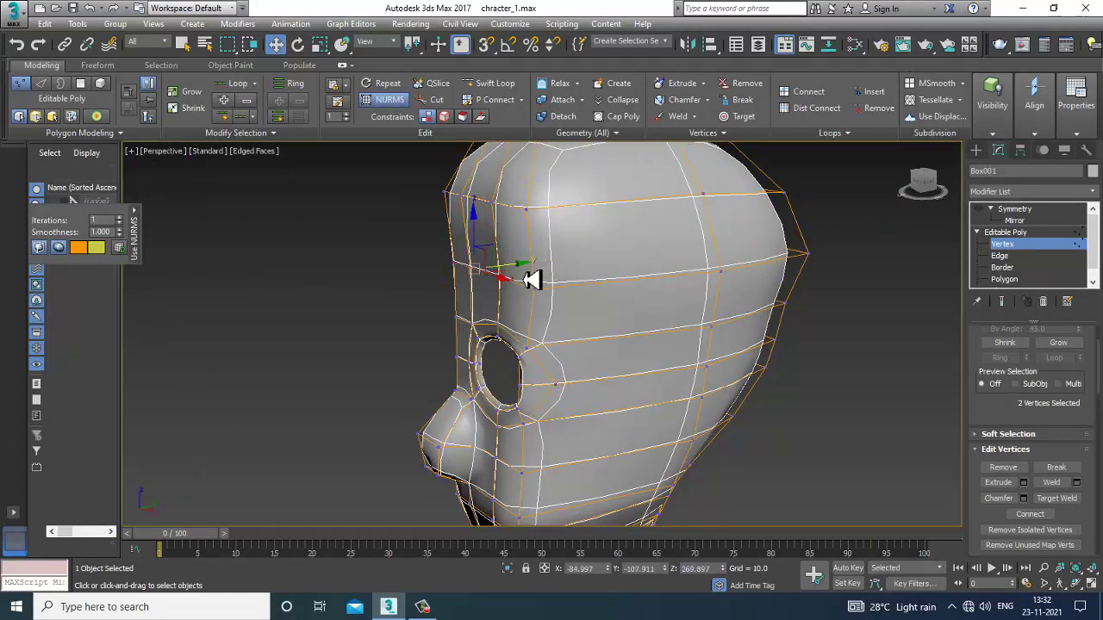
pyautogui.keyDown('alt'); pyautogui.moveTo(514, 276); pyautogui.dragTo(456, 317, button='middle'); pyautogui.keyUp('alt')
pyautogui.scroll(6, 457, 317)
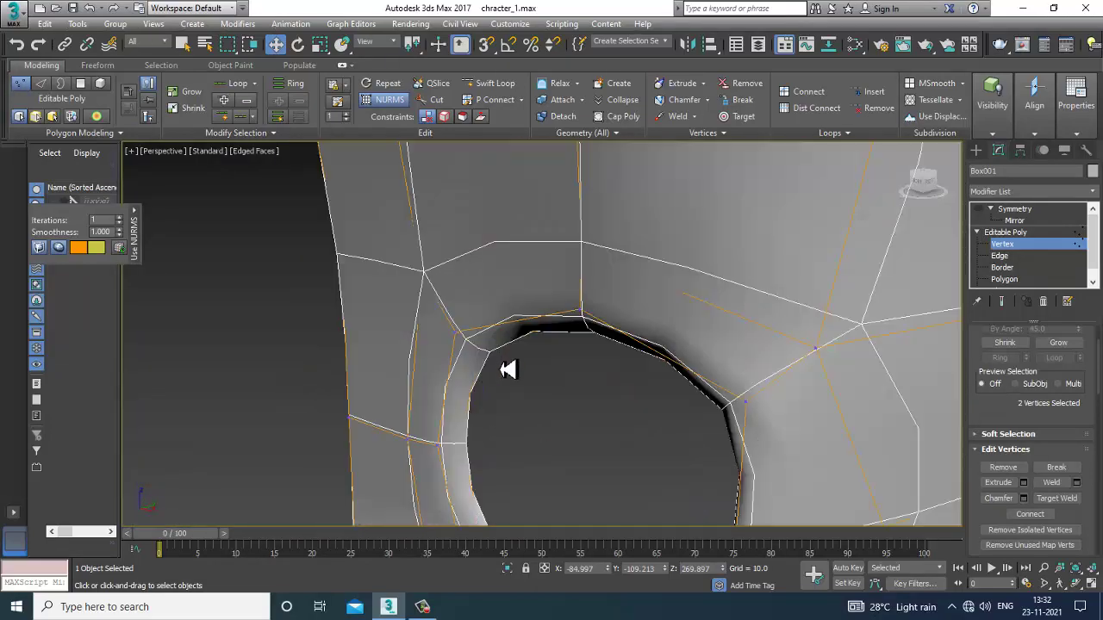
# Step: Adjust the vertex just above the eye's inner corner in perspective and make the mesh see-through in the front view
pyautogui.scroll(-5, 510, 369)
pyautogui.keyDown('alt'); pyautogui.moveTo(556, 344); pyautogui.dragTo(608, 347, button='middle'); pyautogui.keyUp('alt')
pyautogui.moveTo(433, 333); pyautogui.dragTo(449, 346)
pyautogui.moveTo(413, 355)
pyautogui.keyDown('alt'); pyautogui.mouseDown(button='middle')
pyautogui.moveTo(452, 368)
pyautogui.moveTo(417, 342)
pyautogui.moveTo(561, 365)
pyautogui.moveTo(450, 357)
pyautogui.moveTo(523, 393)
pyautogui.moveTo(571, 388)
pyautogui.moveTo(431, 399)
pyautogui.mouseUp(button='middle'); pyautogui.keyUp('alt')
pyautogui.hotkey('alt', 'w')
pyautogui.moveTo(740, 273); pyautogui.dragTo(709, 266, button='middle')
pyautogui.hotkey('alt', 'w')
pyautogui.hotkey('alt', 'x')
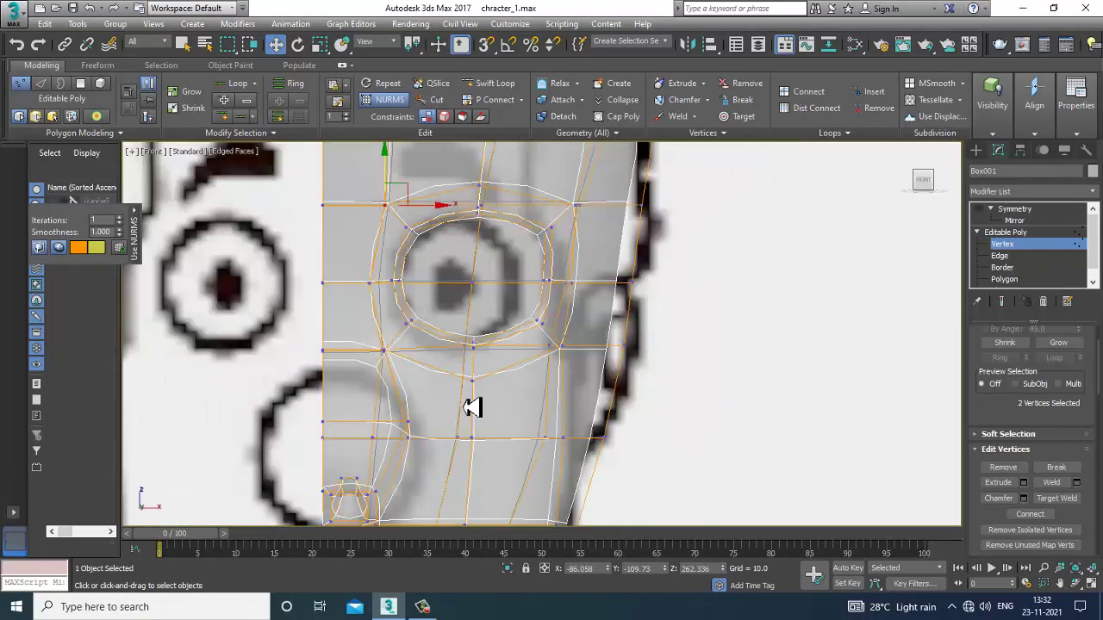
# Step: Select the vertices around the eye opening's outer side and remove those at the back of the head from the selection
pyautogui.scroll(-4, 473, 405)
pyautogui.moveTo(473, 406); pyautogui.dragTo(546, 421, button='middle')
pyautogui.scroll(2, 545, 421)
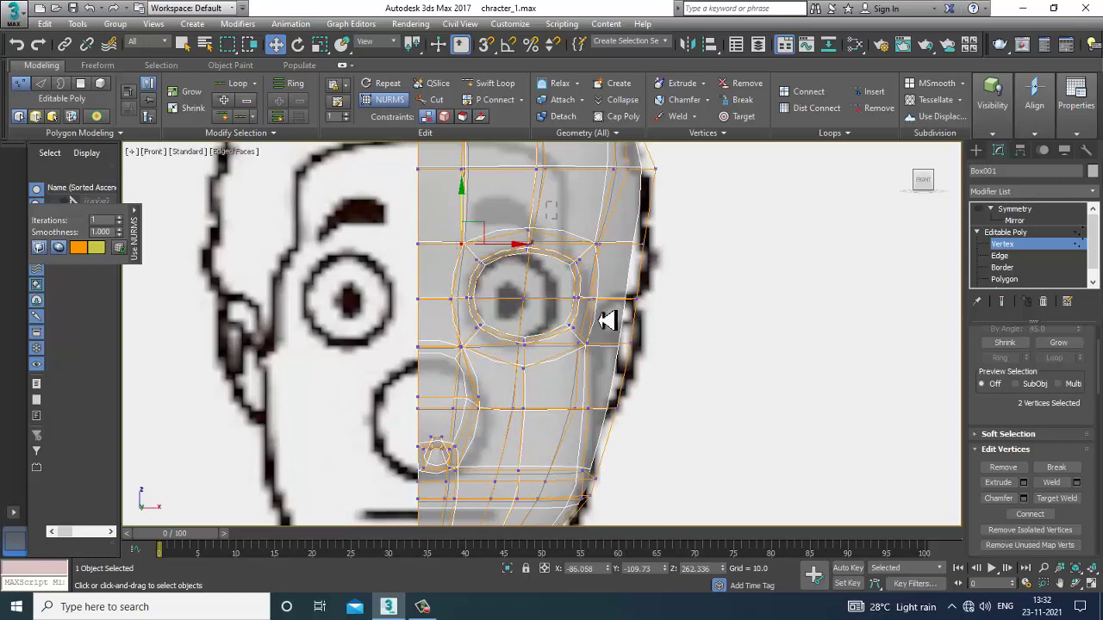
pyautogui.hotkey('alt', 'w')
pyautogui.middleClick(731, 389)
pyautogui.hotkey('alt', 'w')
pyautogui.keyDown('alt'); pyautogui.moveTo(731, 388); pyautogui.dragTo(672, 389, button='middle'); pyautogui.keyUp('alt')
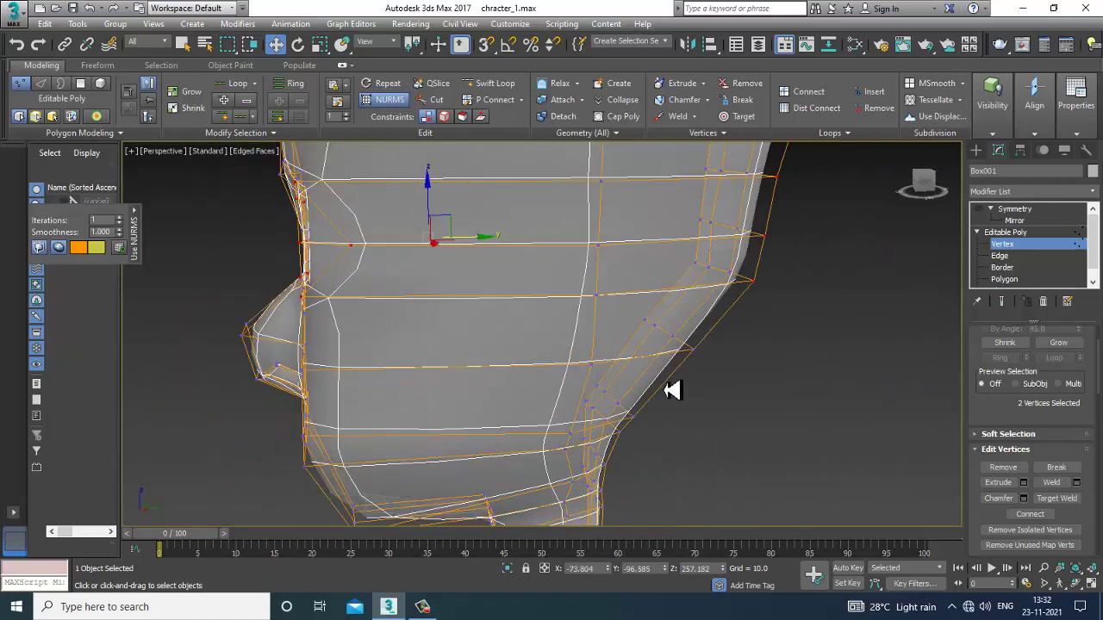
pyautogui.scroll(-5, 674, 388)
pyautogui.hotkey('alt', 'w')
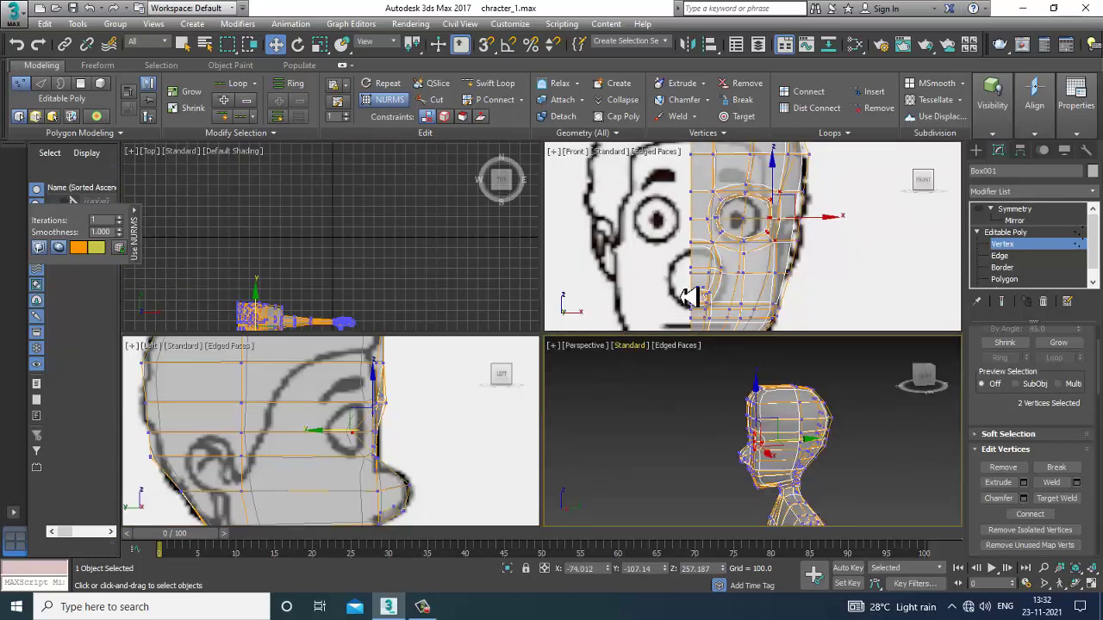
# Step: Move the eye opening's outer-side vertices inward by about 1.3 units in the front view toward the drawn eye
pyautogui.moveTo(758, 220); pyautogui.dragTo(695, 229, button='middle')
pyautogui.hotkey('alt', 'w')
pyautogui.moveTo(479, 351); pyautogui.dragTo(537, 340, button='middle')
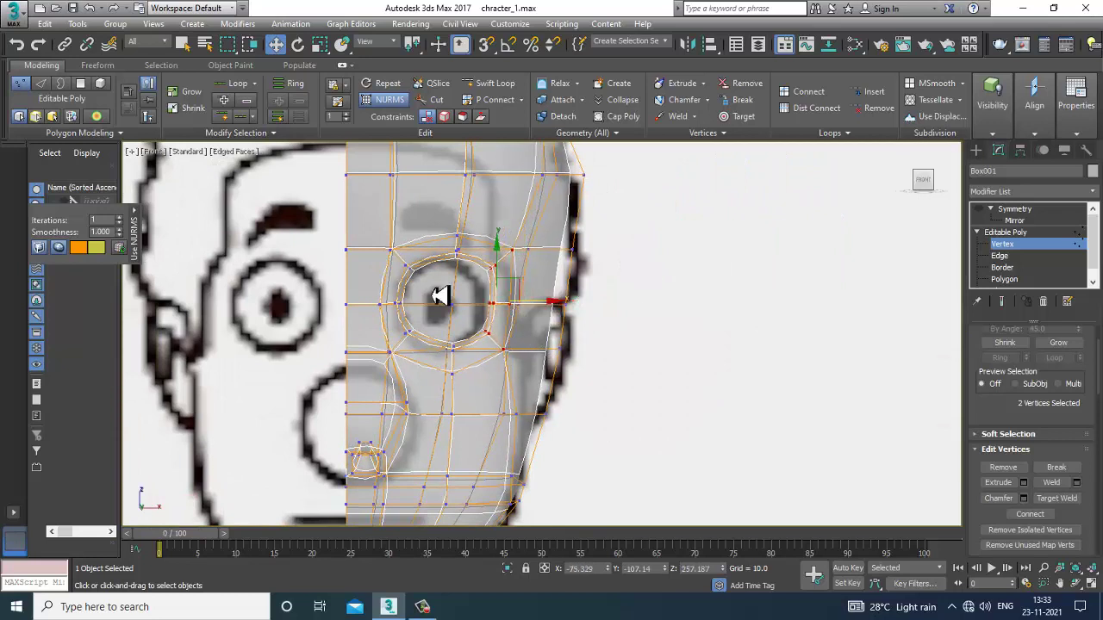
# Step: Select the vertices on the eye opening's inner side and move them slightly toward the face's centreline
pyautogui.moveTo(439, 295); pyautogui.dragTo(456, 300, button='middle')
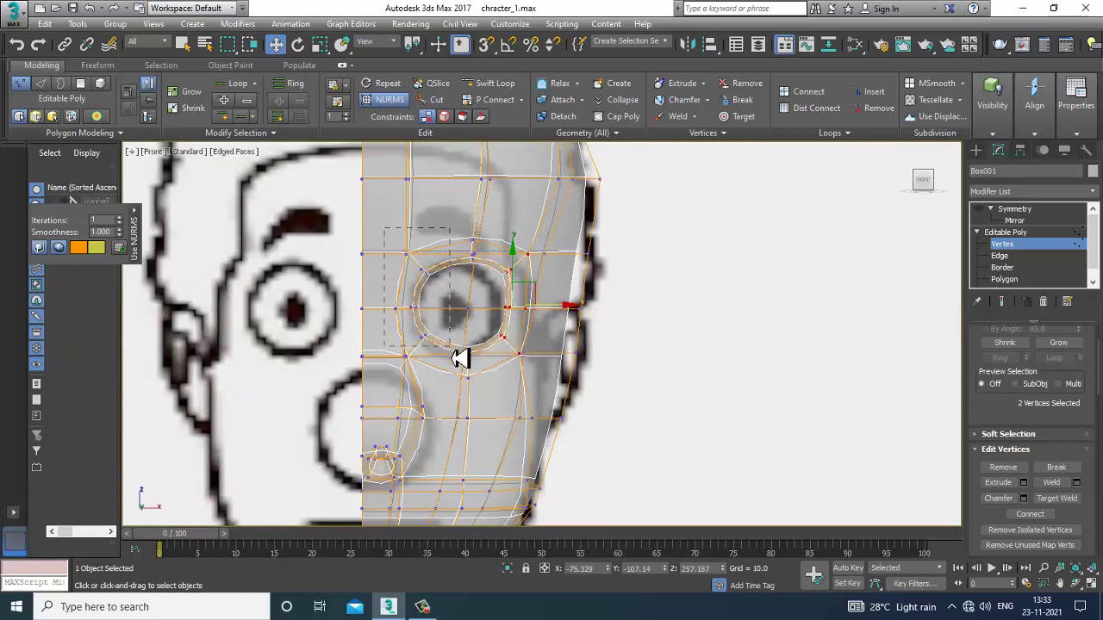
pyautogui.moveTo(450, 347); pyautogui.dragTo(449, 346)
pyautogui.moveTo(454, 295); pyautogui.dragTo(448, 295)
pyautogui.scroll(-2, 450, 295)
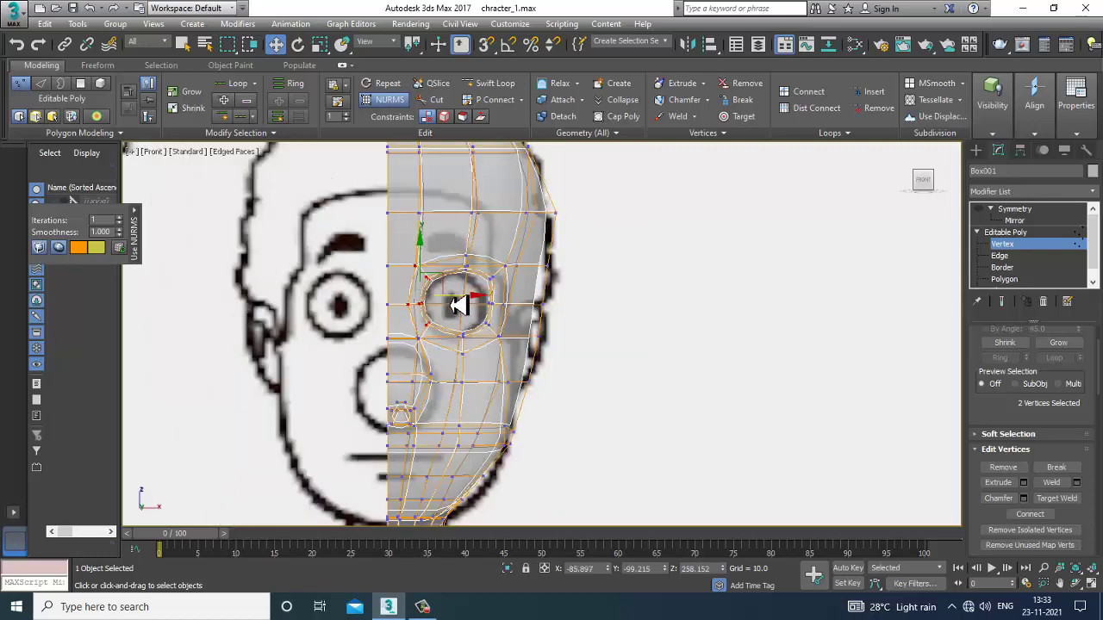
# Step: Select the vertices at the side of the head around eye height and move them outward by about 0.6 units
pyautogui.moveTo(447, 254); pyautogui.dragTo(551, 207, button='middle')
pyautogui.scroll(2, 603, 329)
pyautogui.moveTo(603, 329); pyautogui.dragTo(584, 349, button='middle')
pyautogui.moveTo(633, 342); pyautogui.dragTo(637, 306)
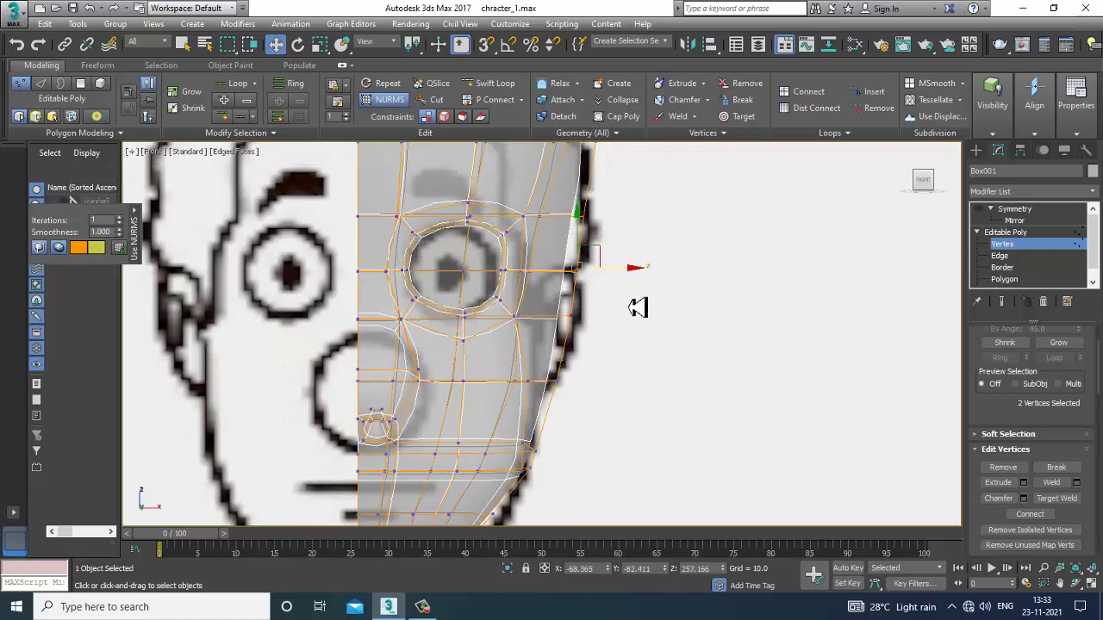
pyautogui.hotkey('alt', 'w')
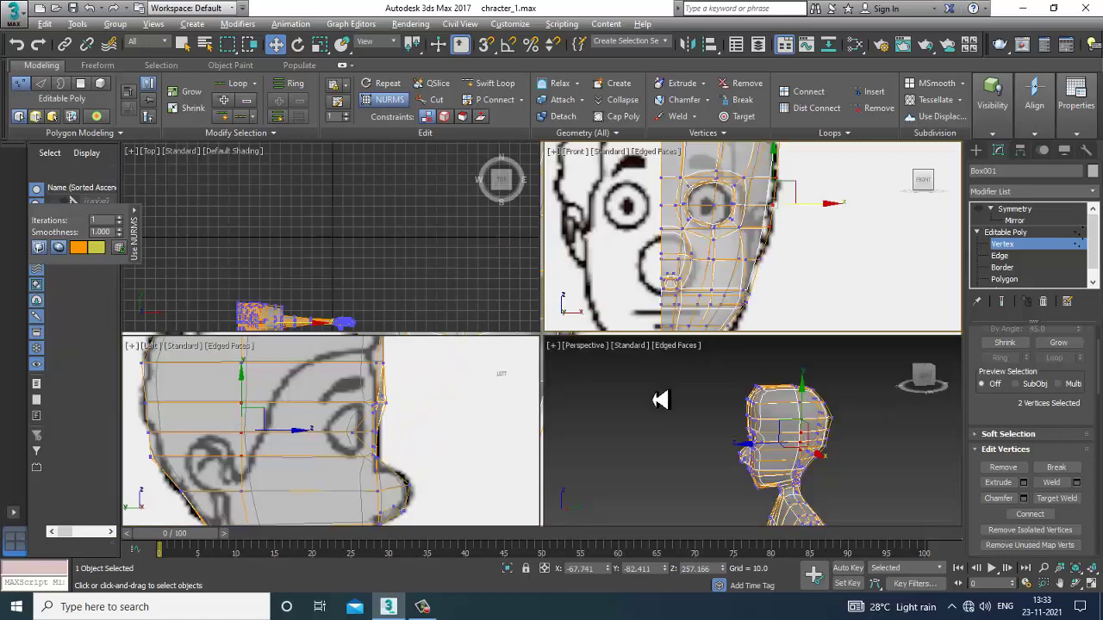
# Step: Turn off the mesh's NURMS smoothing in the front view while keeping it see-through over the lower face drawing
pyautogui.moveTo(631, 327); pyautogui.dragTo(638, 211, button='middle')
pyautogui.hotkey('alt', 'w')
pyautogui.hotkey('alt', 'x')
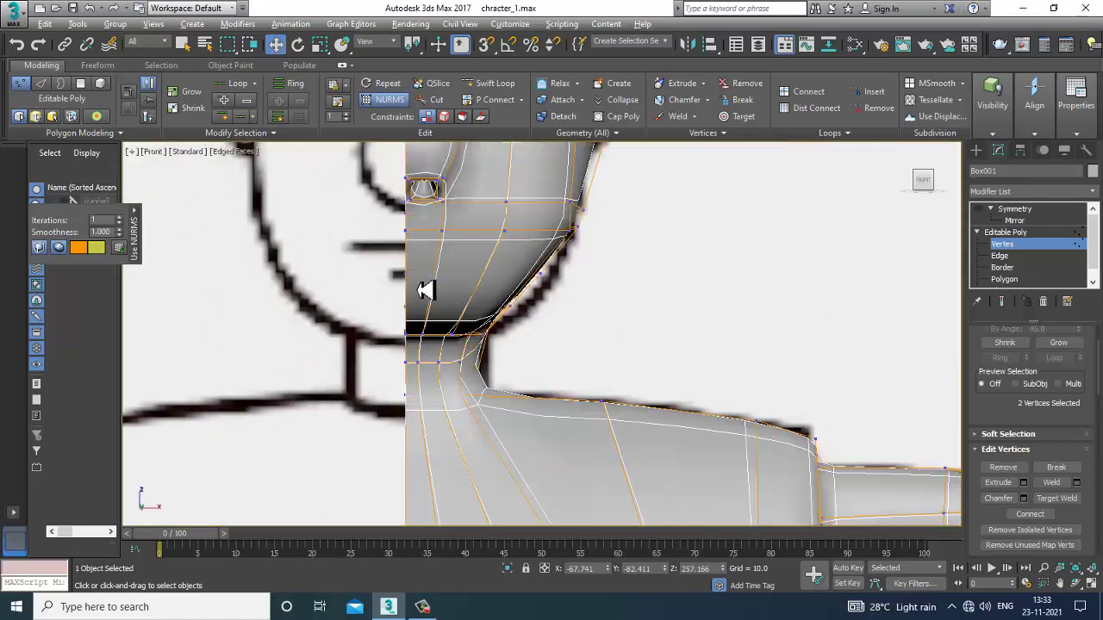
pyautogui.hotkey('alt', 'x')
pyautogui.rightClick(443, 237)
pyautogui.click(418, 65)
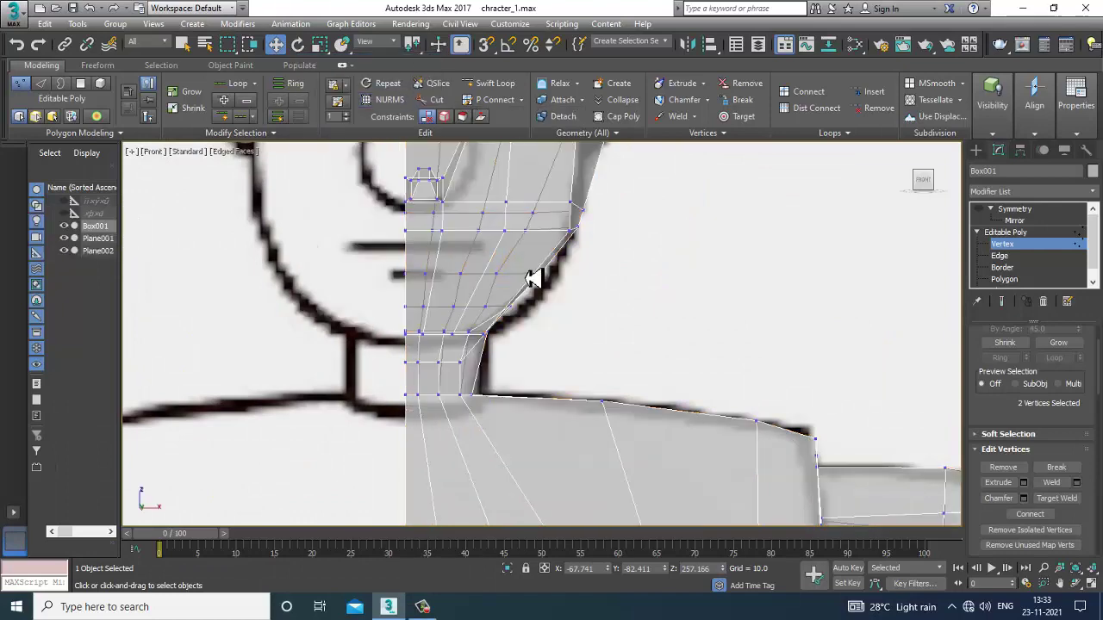
# Step: Add a horizontal edge loop around the lower face along the drawn mouth line with Swift Loop
pyautogui.scroll(-4, 529, 279)
pyautogui.moveTo(529, 280); pyautogui.dragTo(533, 313, button='middle')
pyautogui.scroll(5, 536, 312)
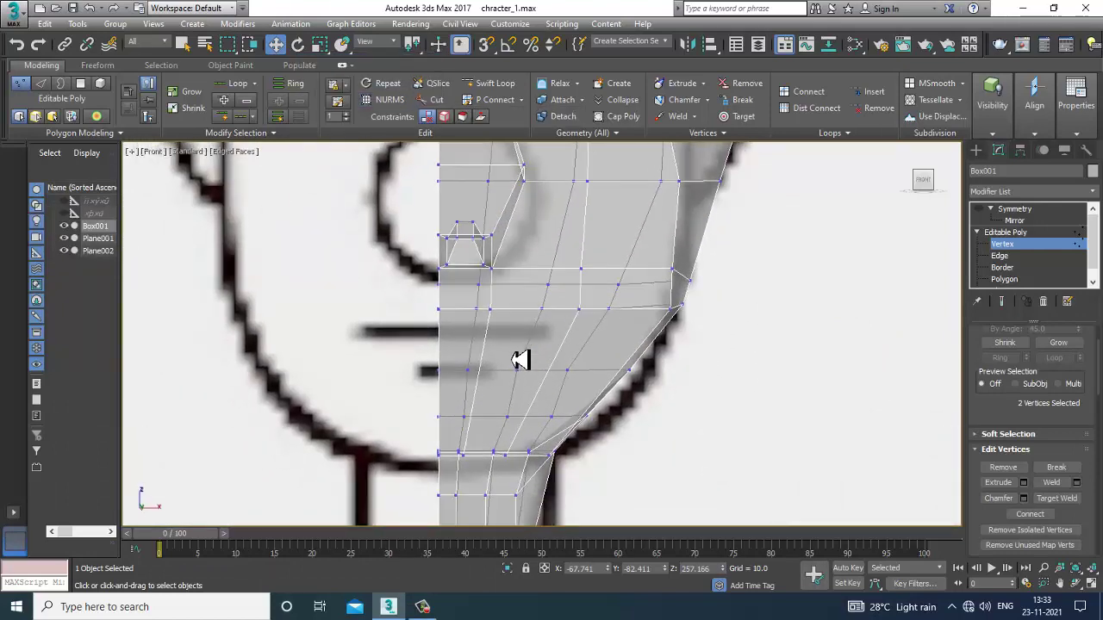
pyautogui.scroll(-3, 521, 360)
pyautogui.scroll(5, 521, 359)
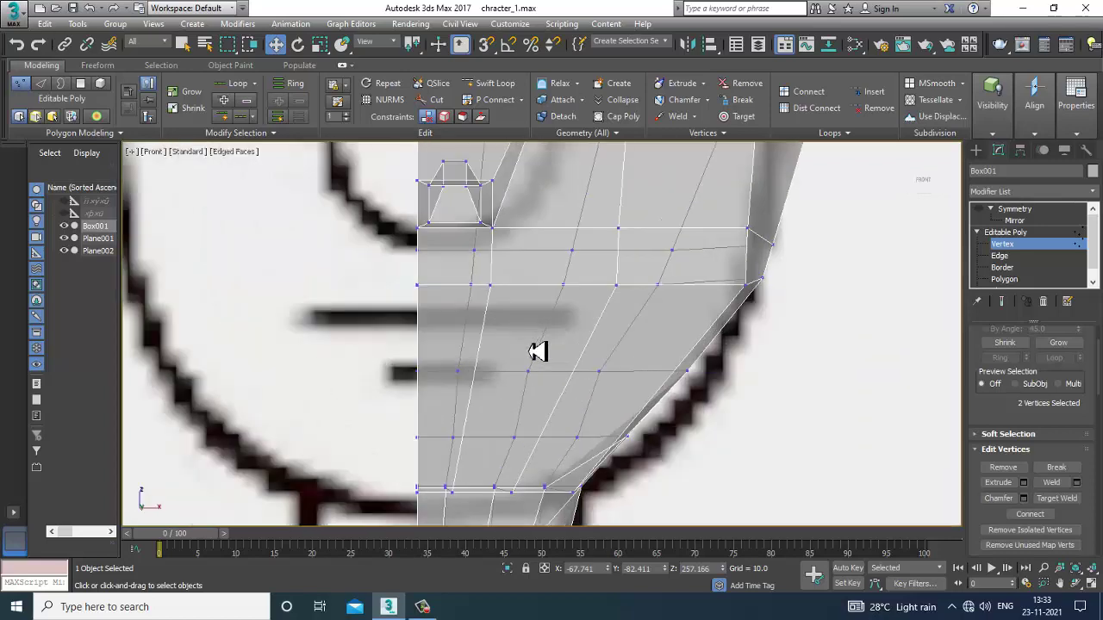
pyautogui.click(494, 84)
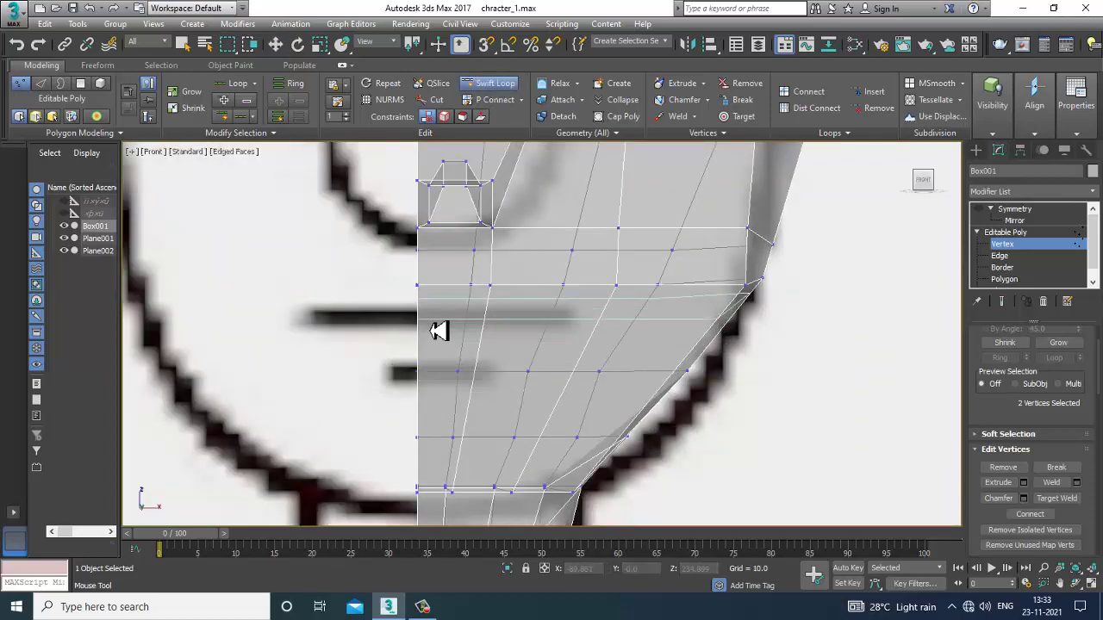
pyautogui.press('w')
# Step: Examine the new mouth edge loop on the head from several angles in the perspective view
pyautogui.hotkey('alt', 'w')
pyautogui.moveTo(770, 477); pyautogui.dragTo(739, 471, button='middle')
pyautogui.hotkey('alt', 'w')
pyautogui.keyDown('alt'); pyautogui.moveTo(597, 354); pyautogui.dragTo(669, 330, button='middle'); pyautogui.keyUp('alt')
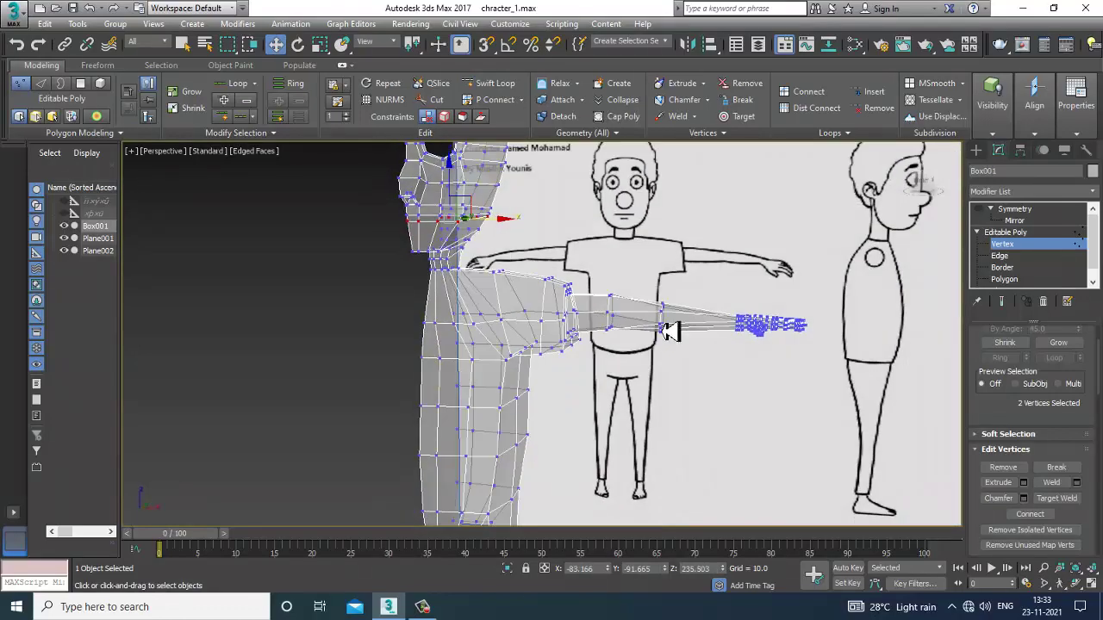
pyautogui.scroll(3, 484, 322)
pyautogui.moveTo(470, 223); pyautogui.dragTo(479, 323, button='middle')
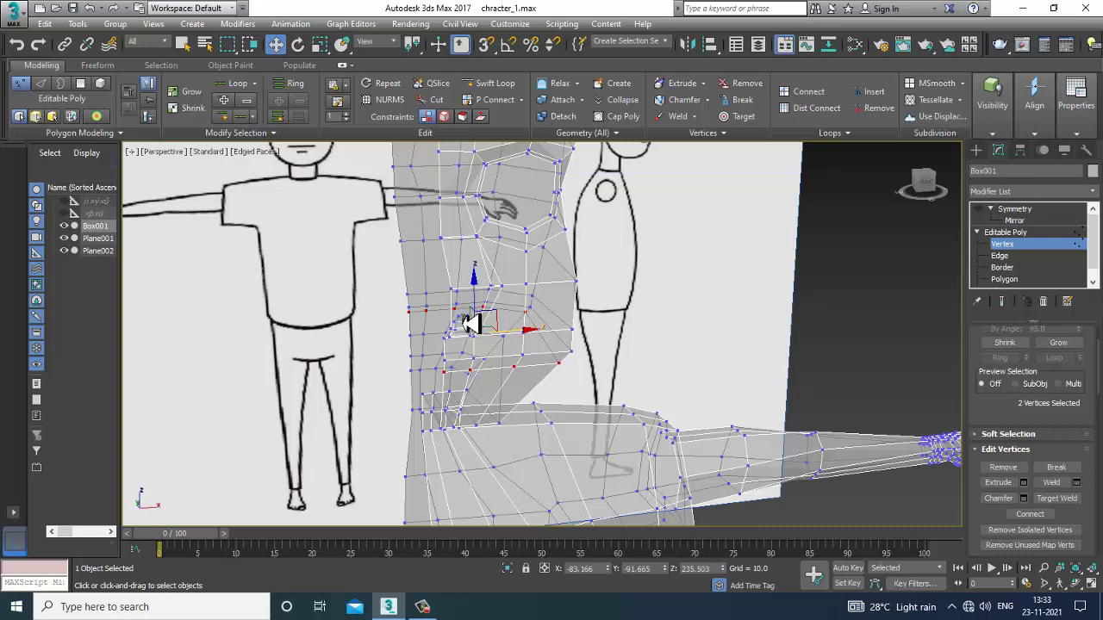
pyautogui.keyDown('alt'); pyautogui.moveTo(472, 324); pyautogui.dragTo(554, 434, button='middle'); pyautogui.keyUp('alt')
pyautogui.scroll(-3, 554, 325)
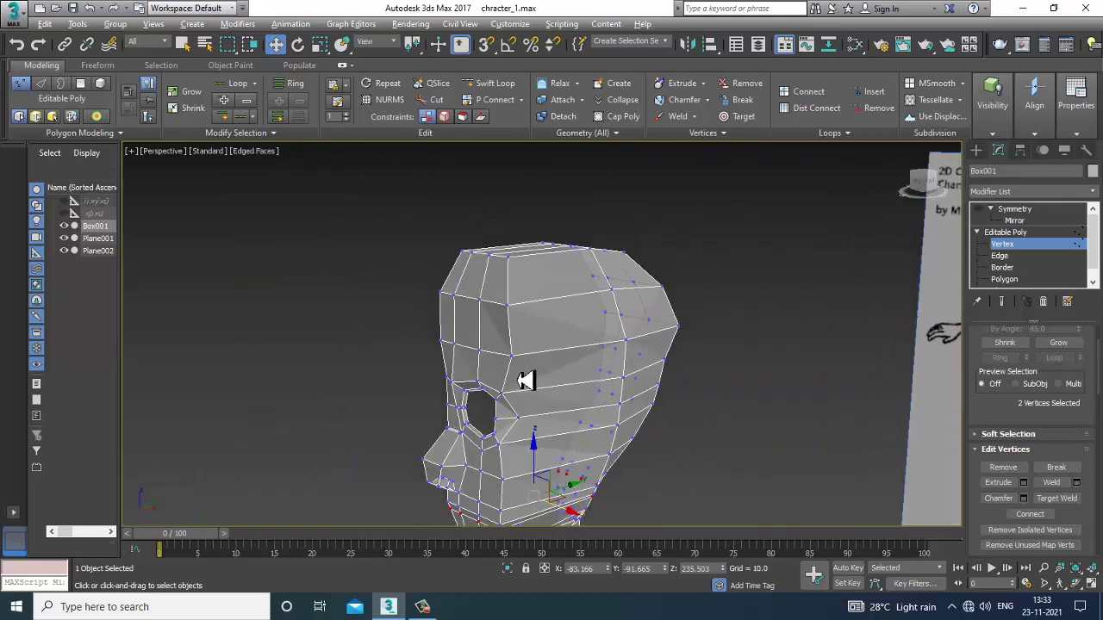
pyautogui.moveTo(525, 381)
pyautogui.keyDown('alt'); pyautogui.mouseDown(button='middle')
pyautogui.moveTo(556, 290)
pyautogui.moveTo(571, 308)
pyautogui.moveTo(524, 387)
pyautogui.moveTo(535, 388)
pyautogui.mouseUp(button='middle'); pyautogui.keyUp('alt')
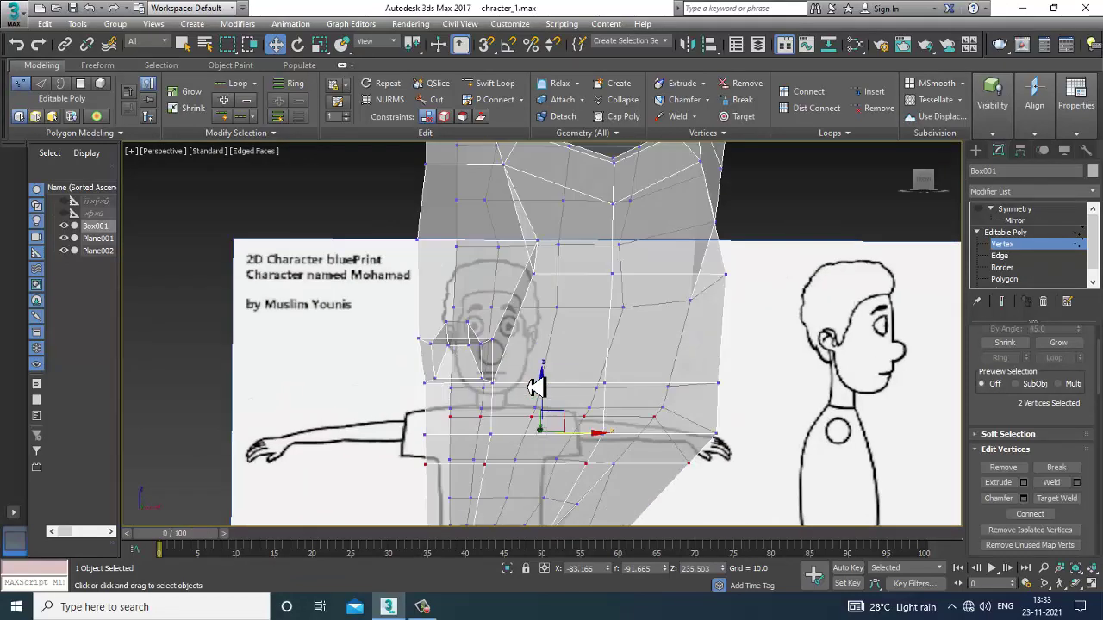
pyautogui.hotkey('alt', 'w')
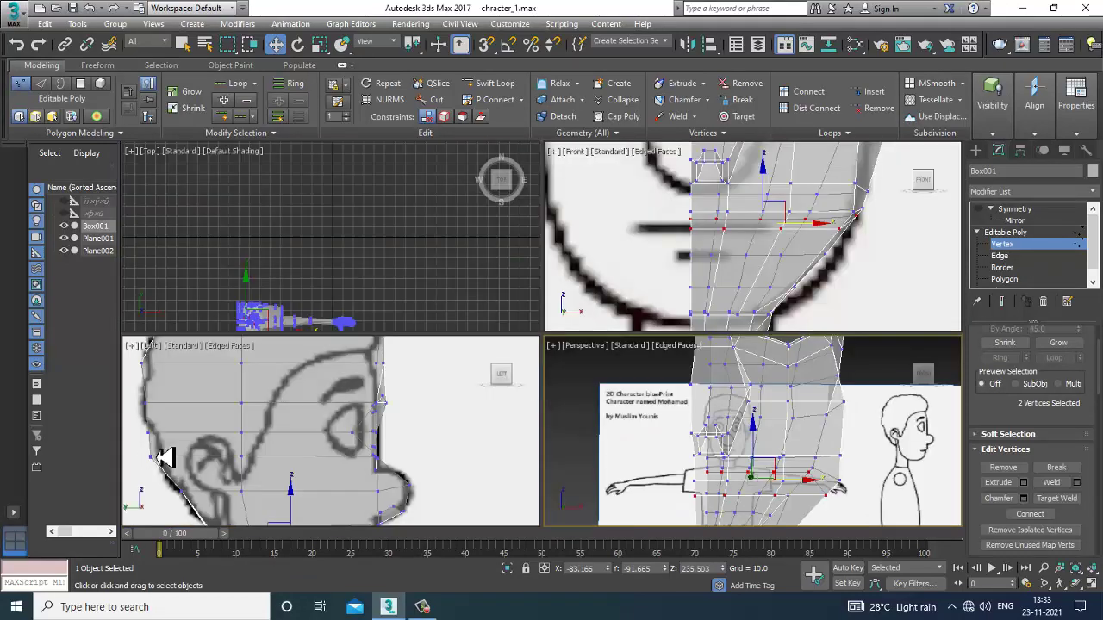
# Step: In the left view, select the mouth loop's front vertices and move them down and back toward the drawn profile's mouth line
pyautogui.moveTo(327, 461); pyautogui.dragTo(295, 411, button='middle')
pyautogui.hotkey('alt', 'w')
pyautogui.moveTo(484, 507); pyautogui.dragTo(480, 384, button='middle')
pyautogui.scroll(3, 525, 370)
pyautogui.press('1')
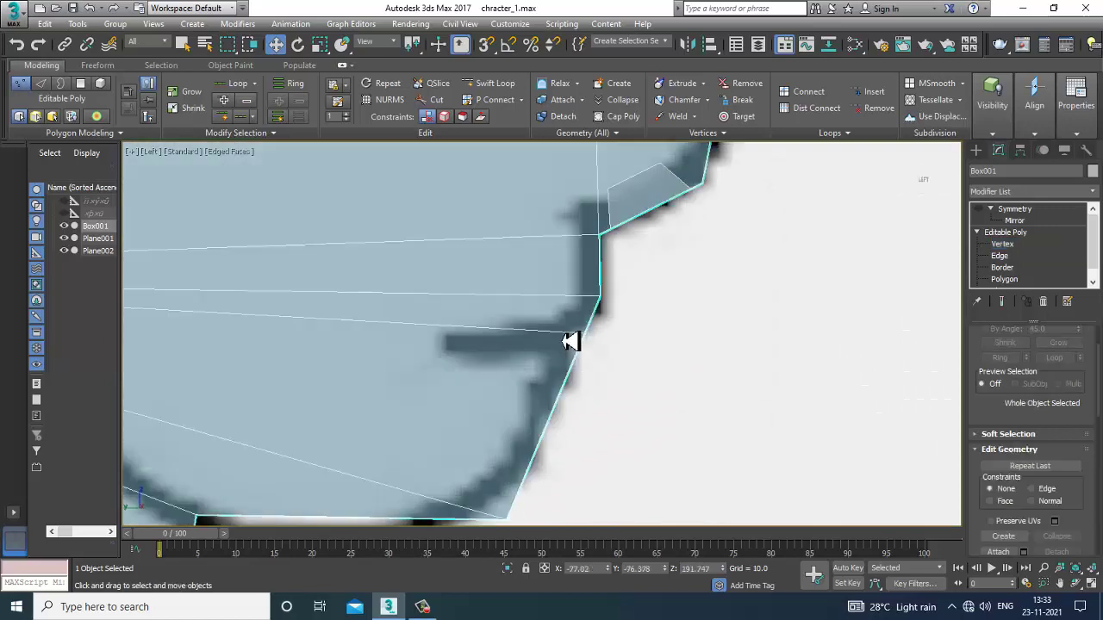
pyautogui.press('1')
pyautogui.moveTo(591, 353)
pyautogui.mouseDown()
pyautogui.moveTo(572, 322)
pyautogui.moveTo(602, 327)
pyautogui.moveTo(598, 344)
pyautogui.mouseUp()
pyautogui.hotkey('alt', 'w')
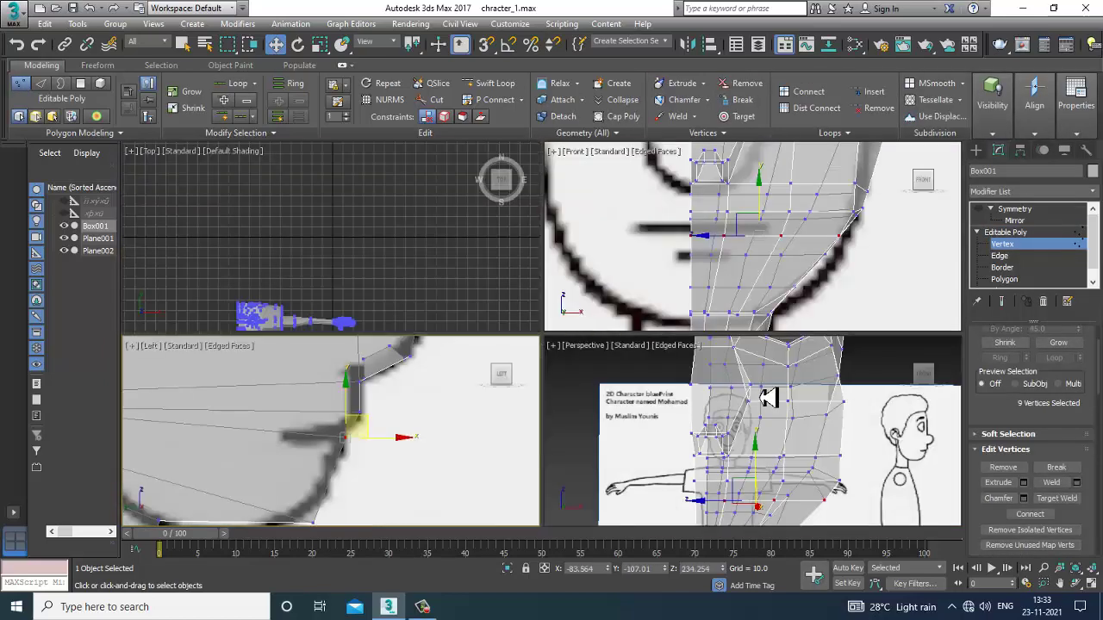
# Step: Turn off the mesh's see-through display and return to the perspective view
pyautogui.scroll(-2, 763, 394)
pyautogui.hotkey('alt', 'w')
pyautogui.write('xz')
pyautogui.press('Escape')
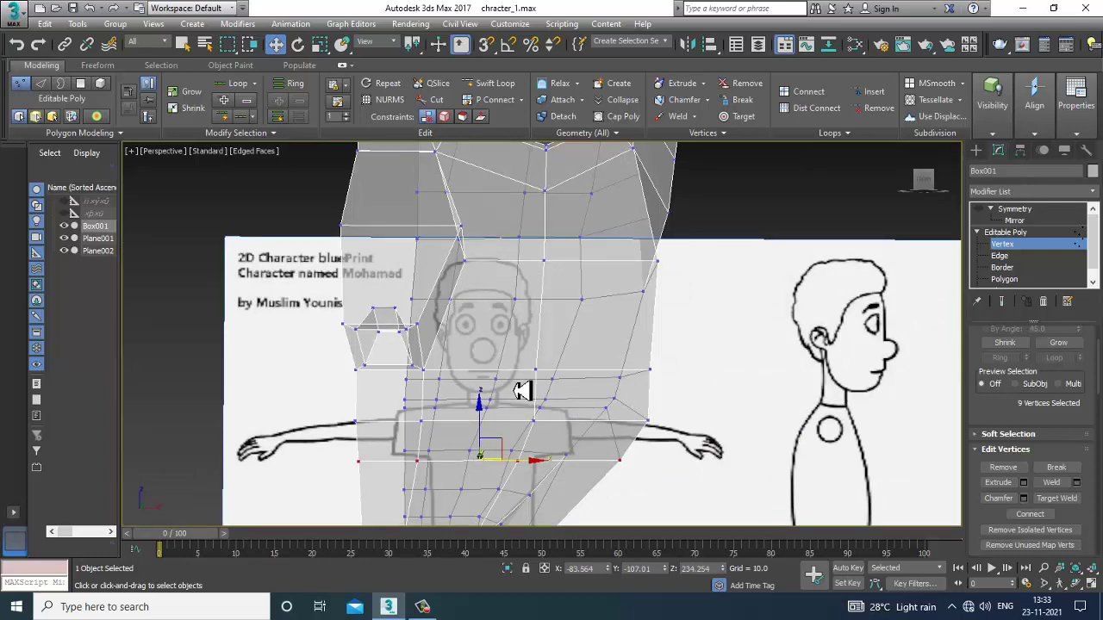
pyautogui.hotkey('alt', 'w')
pyautogui.hotkey('alt', 'x')
pyautogui.hotkey('alt', 'w')
# Step: Move the selected mouth loop vertices forward by about 0.25 units in the perspective view and check the lower face
pyautogui.keyDown('alt'); pyautogui.moveTo(616, 411); pyautogui.dragTo(643, 332, button='middle'); pyautogui.keyUp('alt')
pyautogui.keyDown('alt'); pyautogui.moveTo(643, 333); pyautogui.dragTo(558, 355, button='middle'); pyautogui.keyUp('alt')
pyautogui.moveTo(558, 368); pyautogui.dragTo(547, 368)
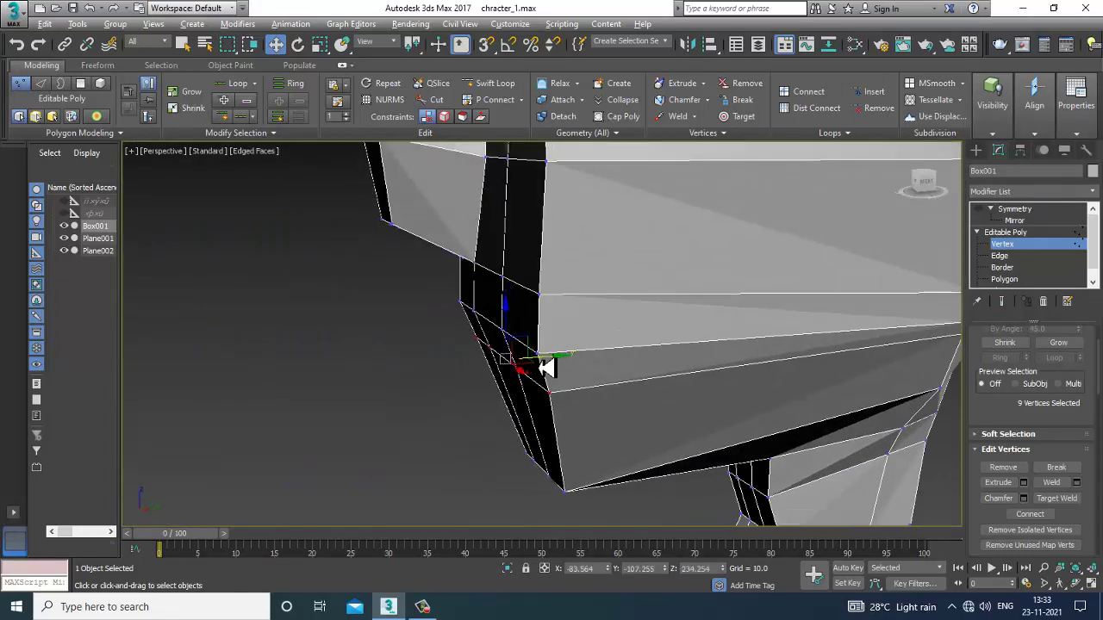
pyautogui.keyDown('alt'); pyautogui.moveTo(547, 368); pyautogui.dragTo(683, 328, button='middle'); pyautogui.keyUp('alt')
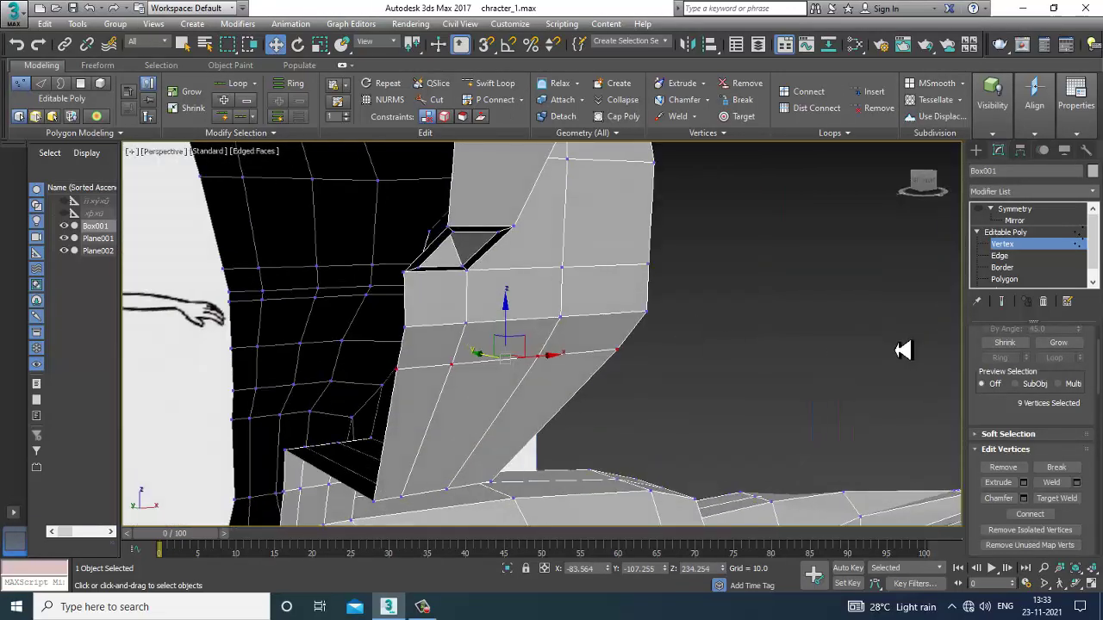
# Step: Turn on the mesh's see-through display and insert a horizontal edge loop just below the mouth loop with Swift Loop
pyautogui.keyDown('alt'); pyautogui.moveTo(823, 369); pyautogui.dragTo(678, 388, button='middle'); pyautogui.keyUp('alt')
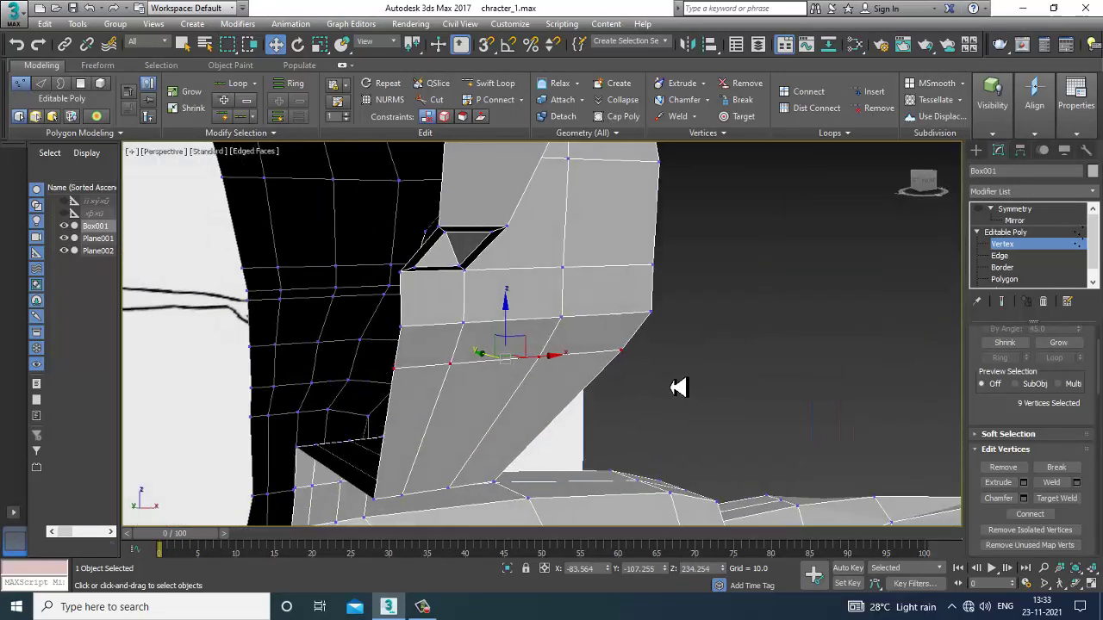
pyautogui.click(513, 86)
pyautogui.hotkey('alt', 'w')
pyautogui.click(321, 451)
pyautogui.hotkey('alt', 'x')
pyautogui.moveTo(439, 449); pyautogui.dragTo(382, 449, button='middle')
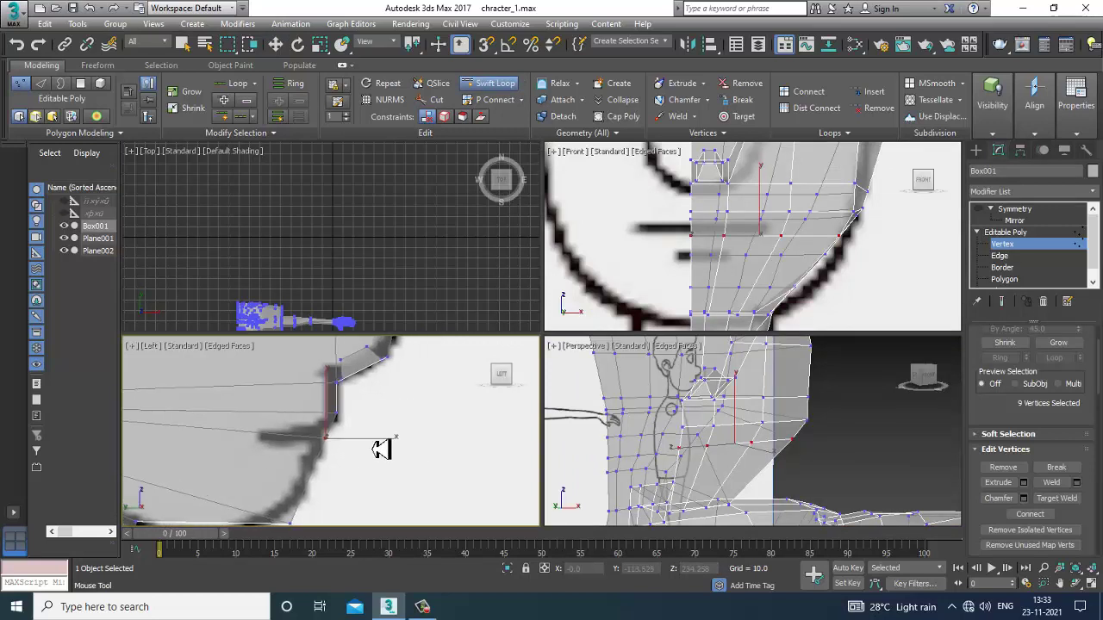
pyautogui.keyDown('alt'); pyautogui.moveTo(676, 470); pyautogui.dragTo(754, 459, button='middle'); pyautogui.keyUp('alt')
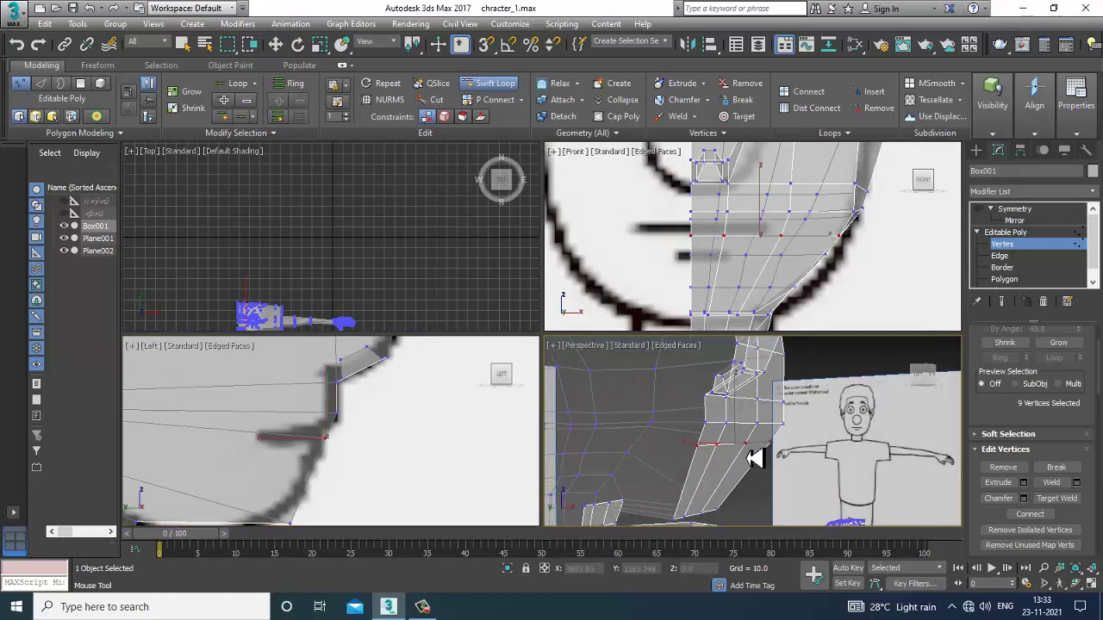
pyautogui.click(712, 469)
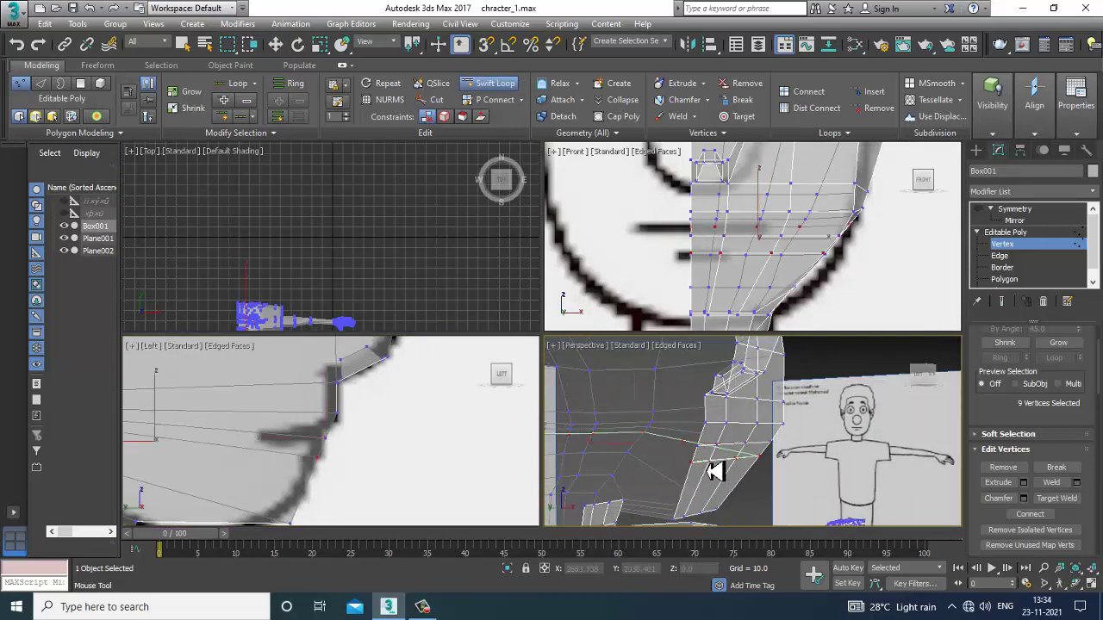
pyautogui.rightClick(708, 471)
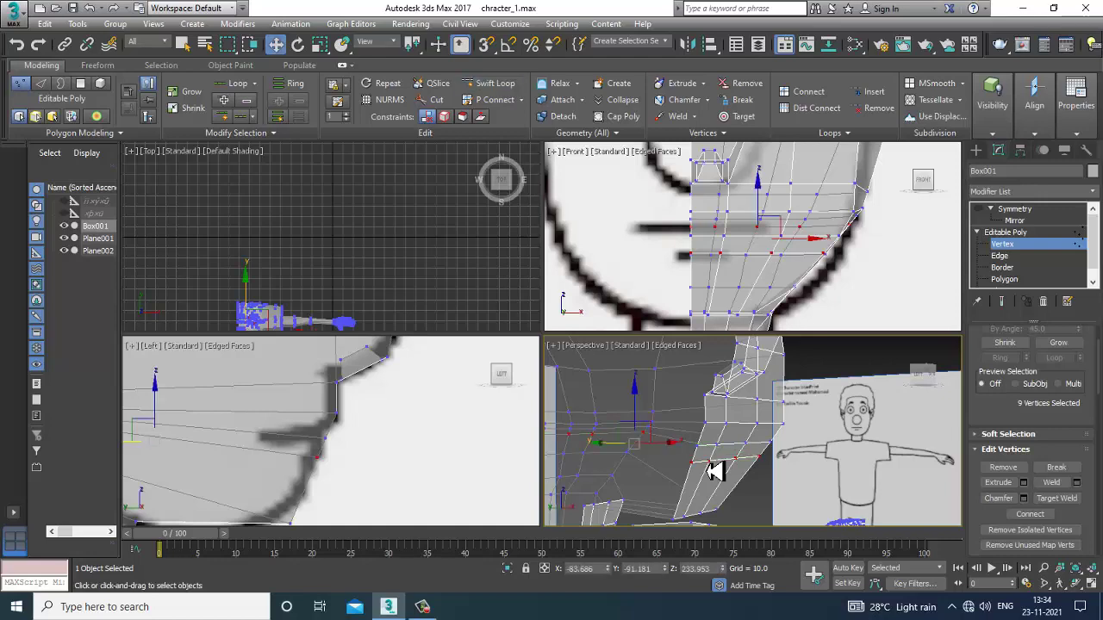
# Step: In the front view, select the row of new loop vertices below the mouth line and raise them by about 0.6 units
pyautogui.keyDown('alt'); pyautogui.moveTo(803, 469); pyautogui.dragTo(782, 468, button='middle'); pyautogui.keyUp('alt')
pyautogui.hotkey('alt', 'w')
pyautogui.hotkey('alt', 'w')
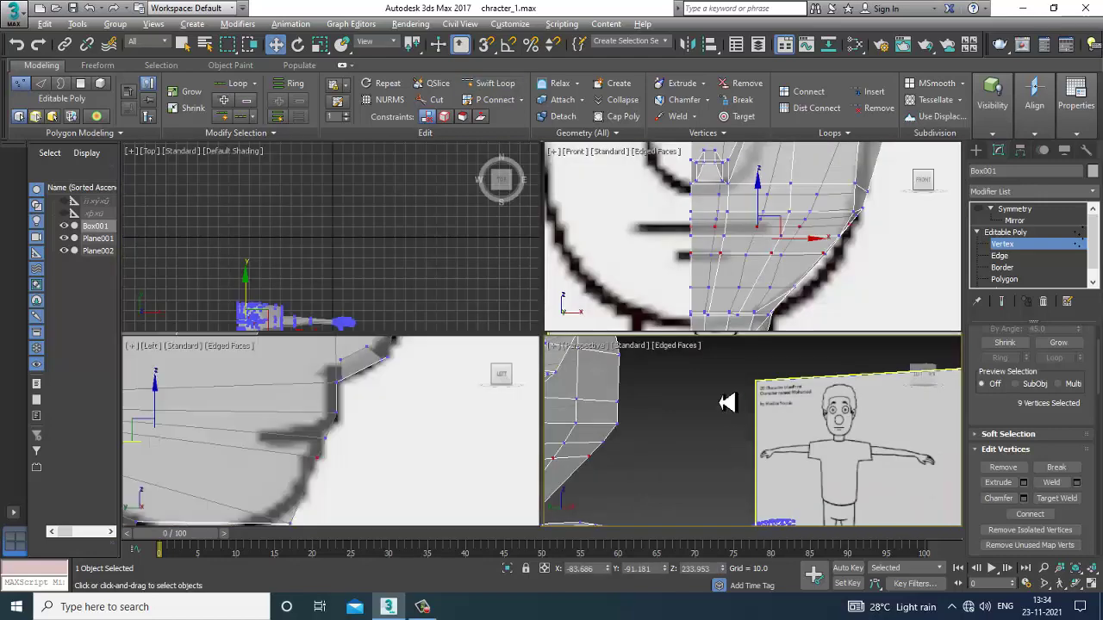
pyautogui.moveTo(804, 226); pyautogui.dragTo(793, 222, button='middle')
pyautogui.hotkey('alt', 'w')
pyautogui.moveTo(545, 377); pyautogui.dragTo(593, 384, button='middle')
pyautogui.scroll(2, 535, 389)
pyautogui.press('1')
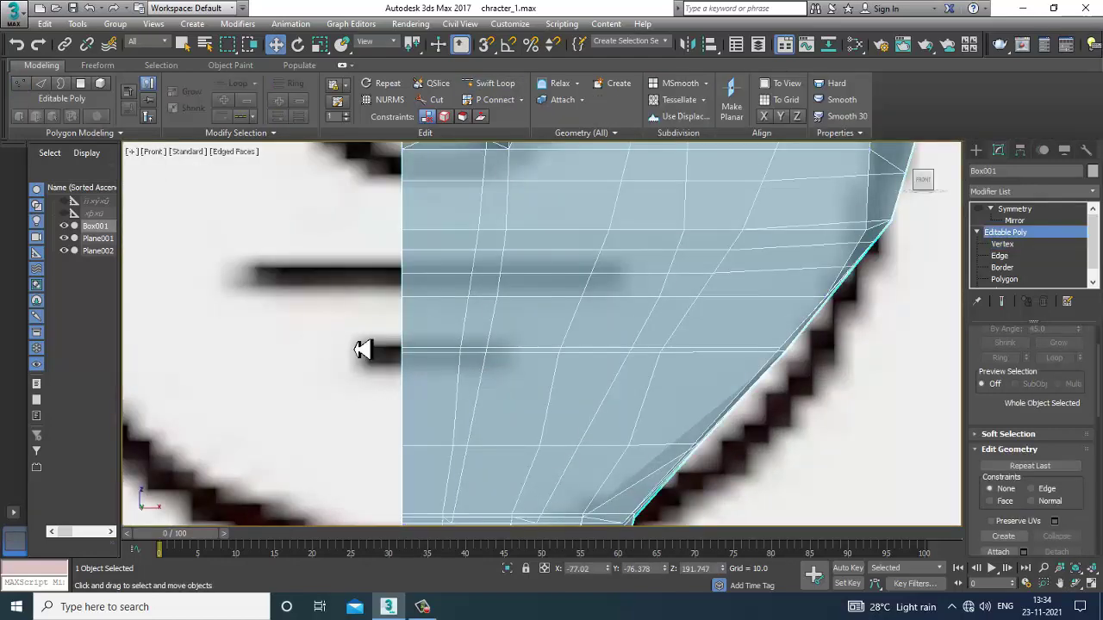
pyautogui.press('1')
pyautogui.moveTo(354, 325); pyautogui.dragTo(853, 384)
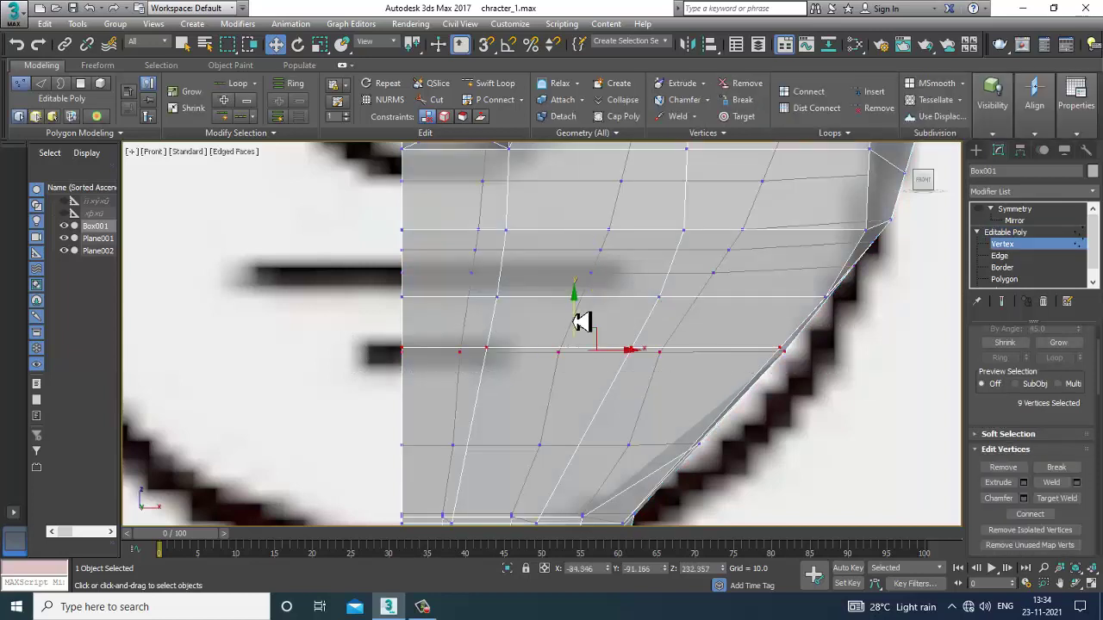
pyautogui.moveTo(584, 322); pyautogui.dragTo(584, 306)
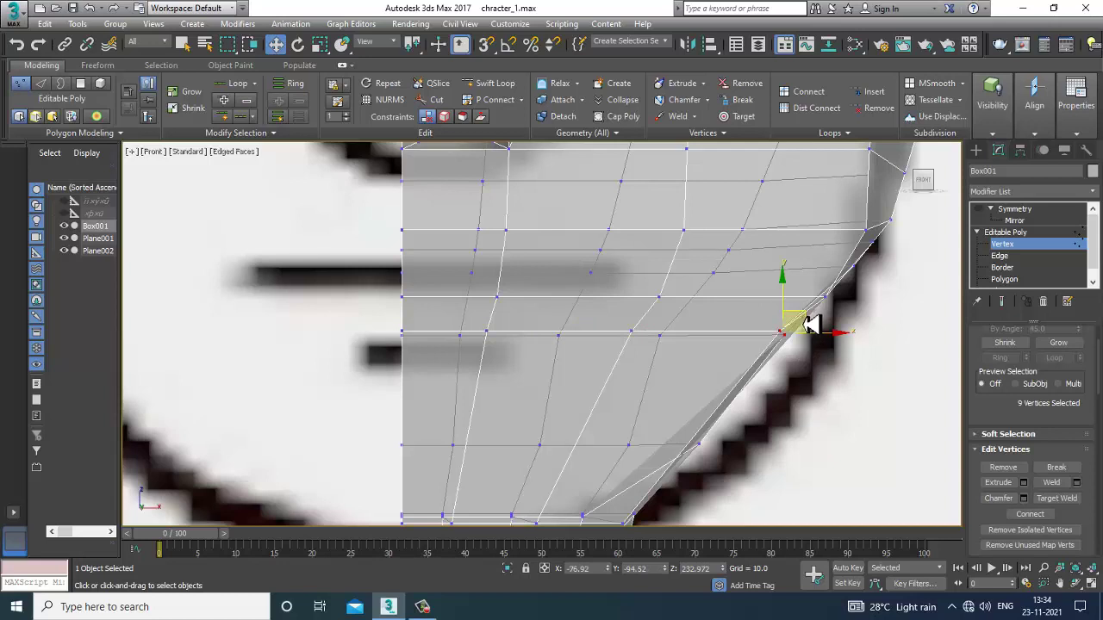
# Step: Move the outer jaw vertices of the mouth loops outward toward the drawn face outline
pyautogui.moveTo(803, 324); pyautogui.dragTo(813, 333)
pyautogui.moveTo(823, 284); pyautogui.dragTo(864, 298)
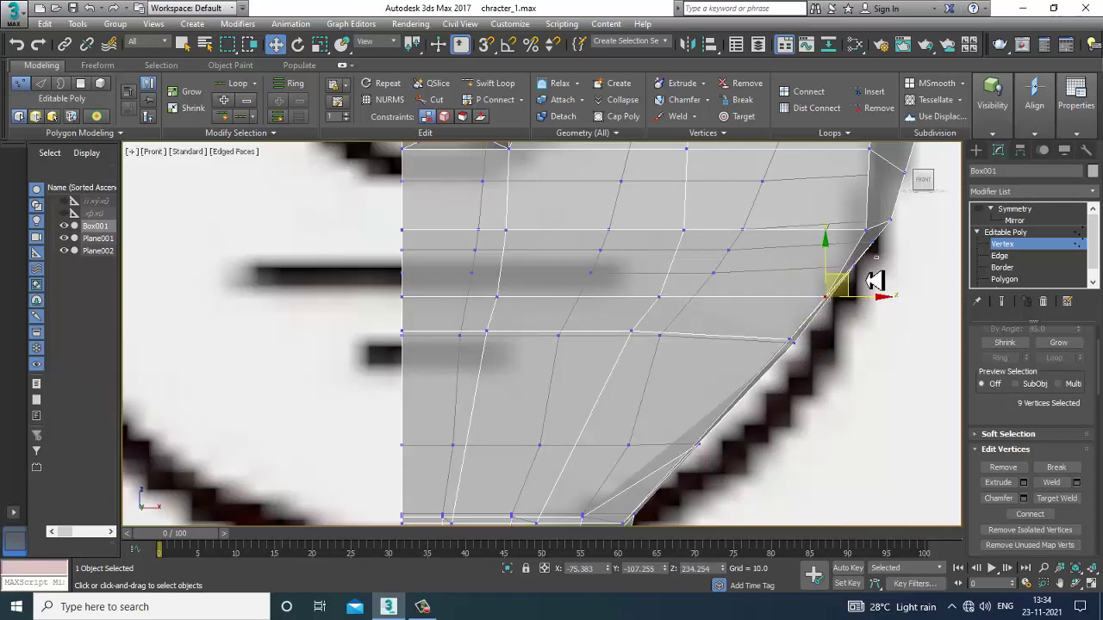
pyautogui.moveTo(816, 322); pyautogui.dragTo(809, 321)
pyautogui.moveTo(864, 278); pyautogui.dragTo(868, 277)
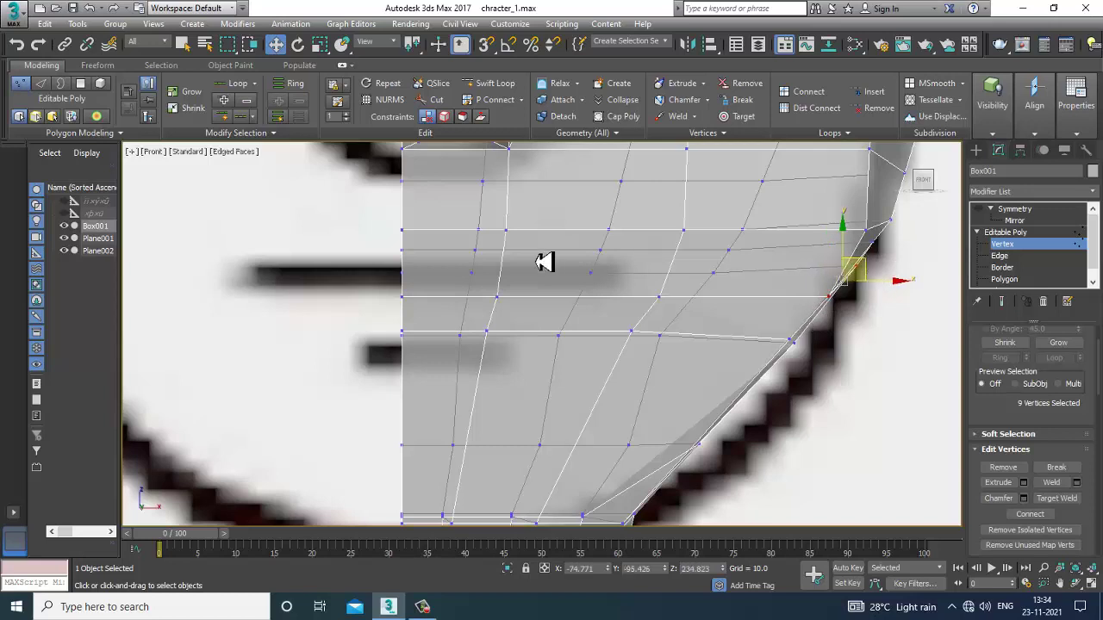
# Step: Select the edge loop along the drawn mouth line in edge mode and raise it by about 0.55 units
pyautogui.moveTo(615, 339); pyautogui.dragTo(611, 372, button='middle')
pyautogui.scroll(-3, 606, 373)
pyautogui.scroll(3, 524, 401)
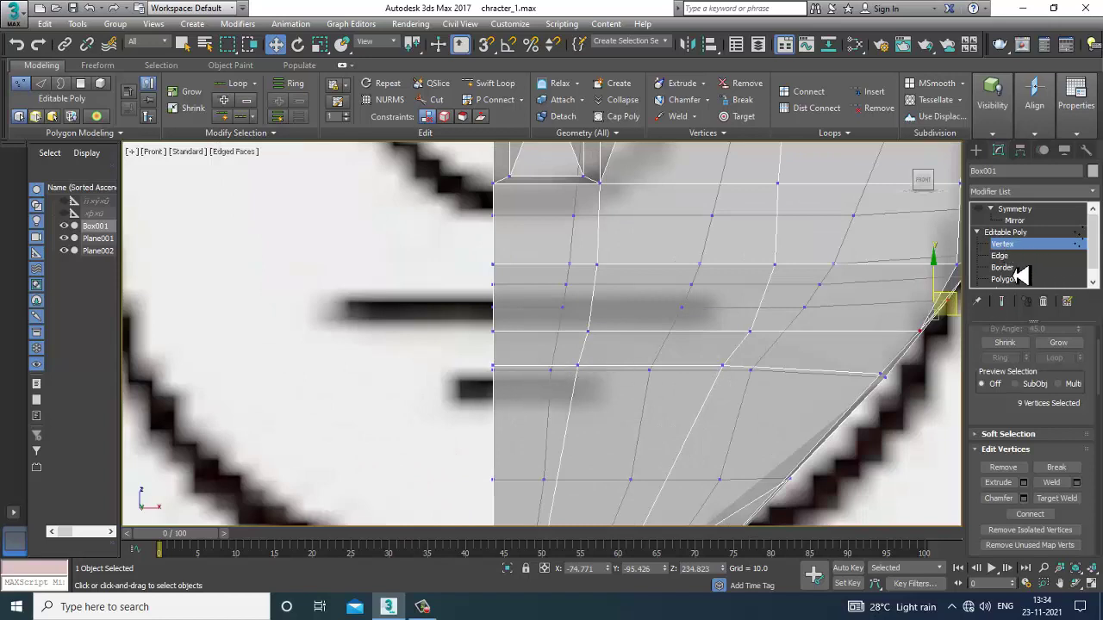
pyautogui.click(999, 256)
pyautogui.moveTo(536, 343); pyautogui.dragTo(586, 309)
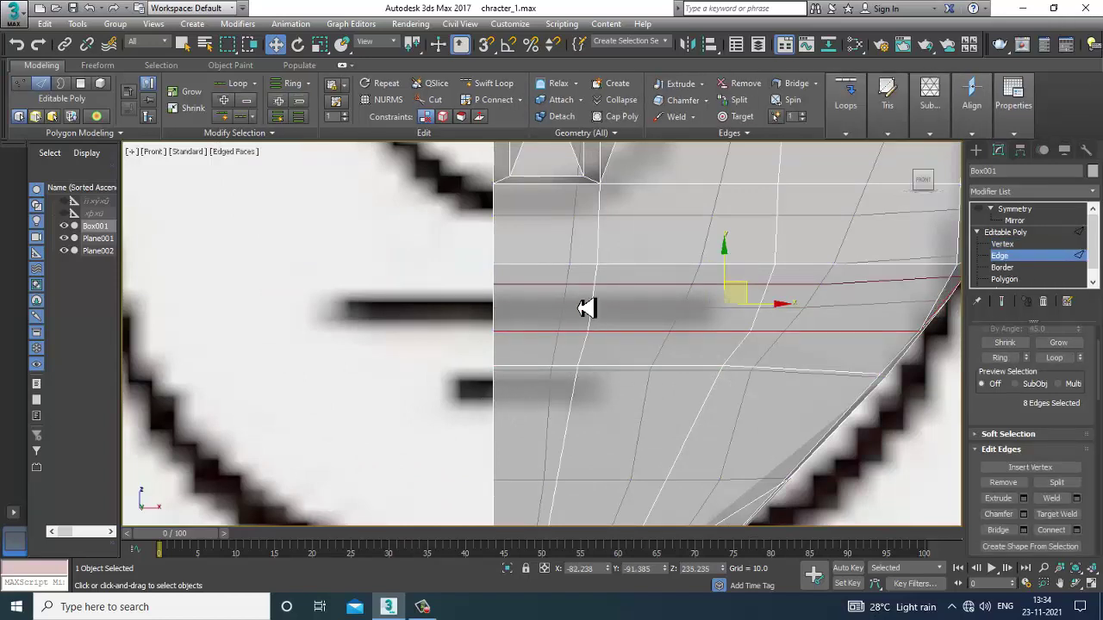
pyautogui.moveTo(731, 276); pyautogui.dragTo(729, 259)
# Step: Turn off the see-through display and examine the raised mouth loop on the lower face in the perspective view
pyautogui.hotkey('alt', 'w')
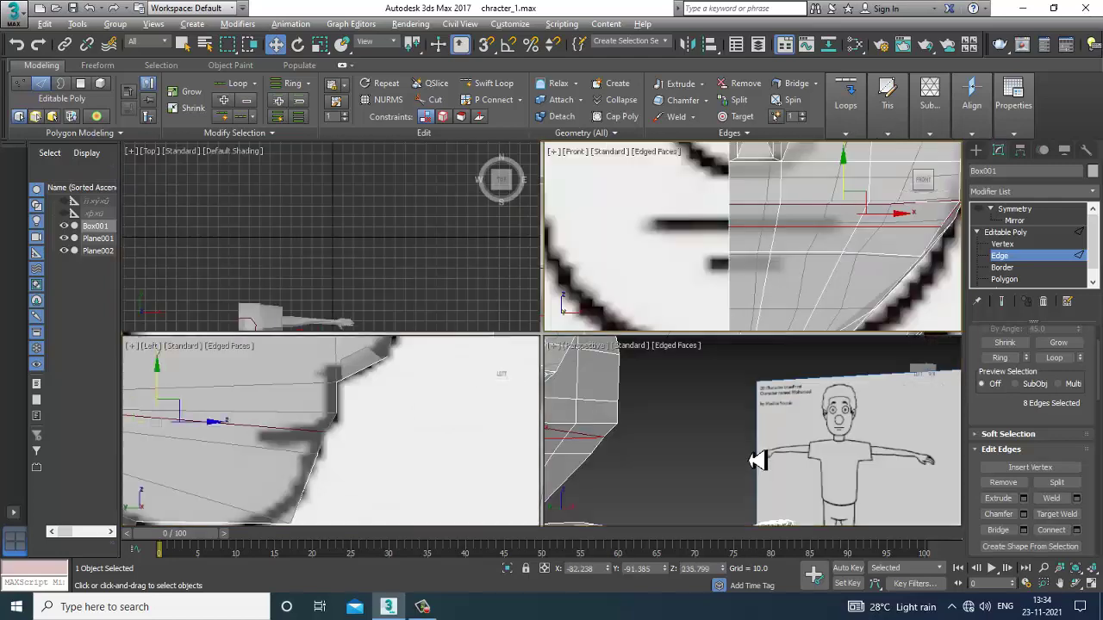
pyautogui.middleClick(740, 456)
pyautogui.hotkey('alt', 'w')
pyautogui.press('z')
pyautogui.keyDown('alt'); pyautogui.moveTo(648, 430); pyautogui.dragTo(590, 408, button='middle'); pyautogui.keyUp('alt')
pyautogui.hotkey('alt', 'w')
pyautogui.keyDown('alt'); pyautogui.moveTo(735, 431); pyautogui.dragTo(483, 363, button='middle'); pyautogui.keyUp('alt')
pyautogui.hotkey('alt', 'w')
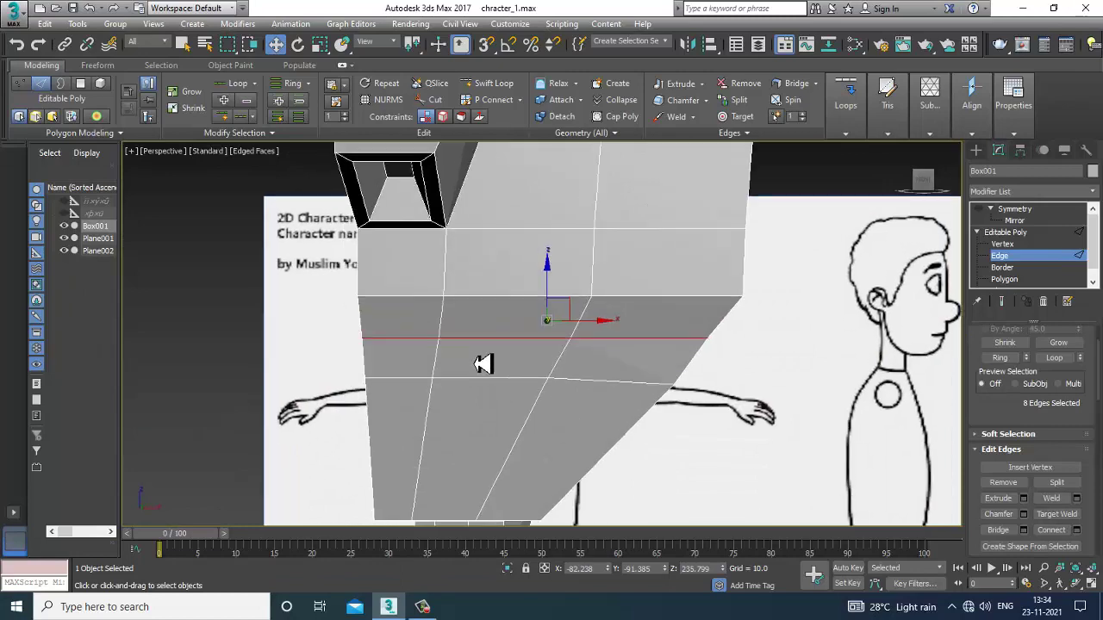
pyautogui.hotkey('alt', 'w')
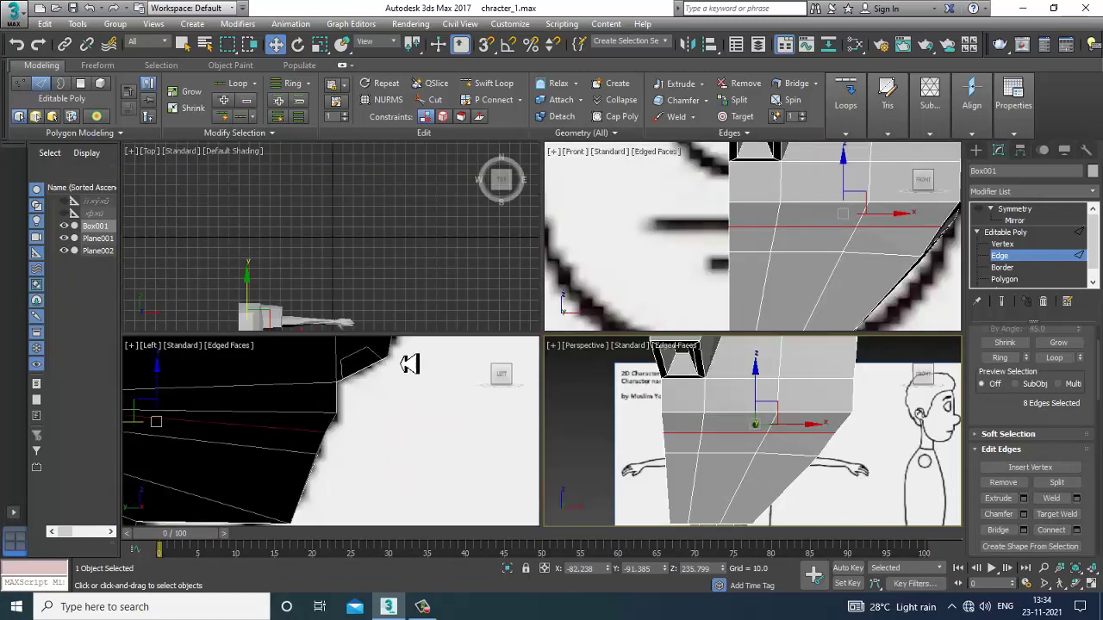
# Step: In the see-through front view, enable Ignore Backfacing and move the vertices above and below the mouth corner inward toward the mouth line's end
pyautogui.scroll(-3, 790, 256)
pyautogui.hotkey('alt', 'w')
pyautogui.moveTo(521, 336); pyautogui.dragTo(562, 348, button='middle')
pyautogui.scroll(-2, 562, 348)
pyautogui.scroll(2, 562, 348)
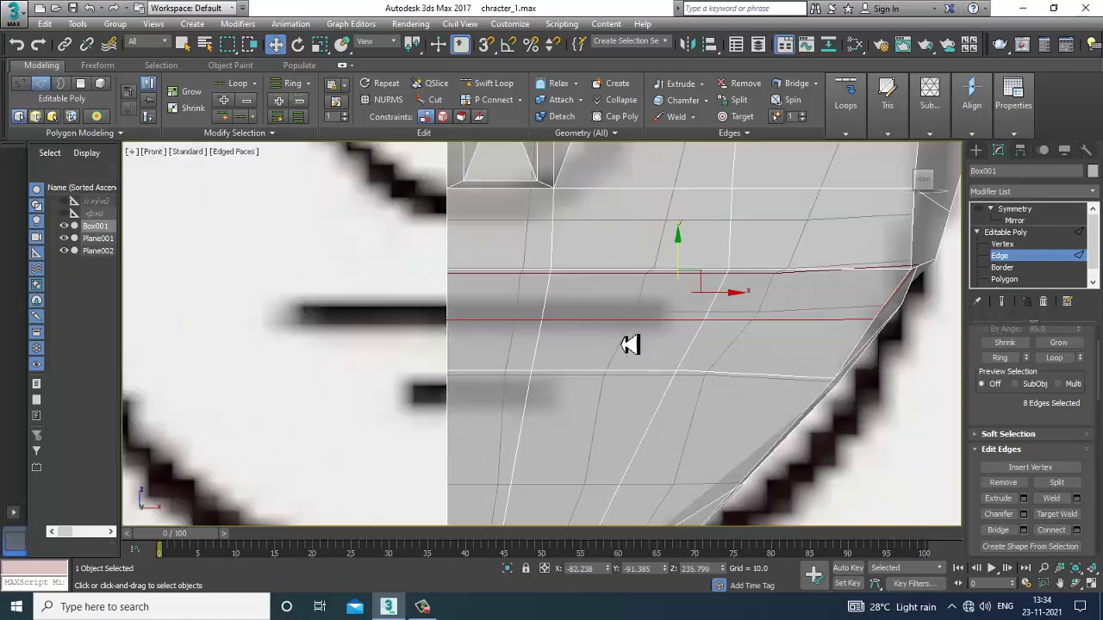
pyautogui.press('1')
pyautogui.moveTo(751, 263); pyautogui.dragTo(726, 296)
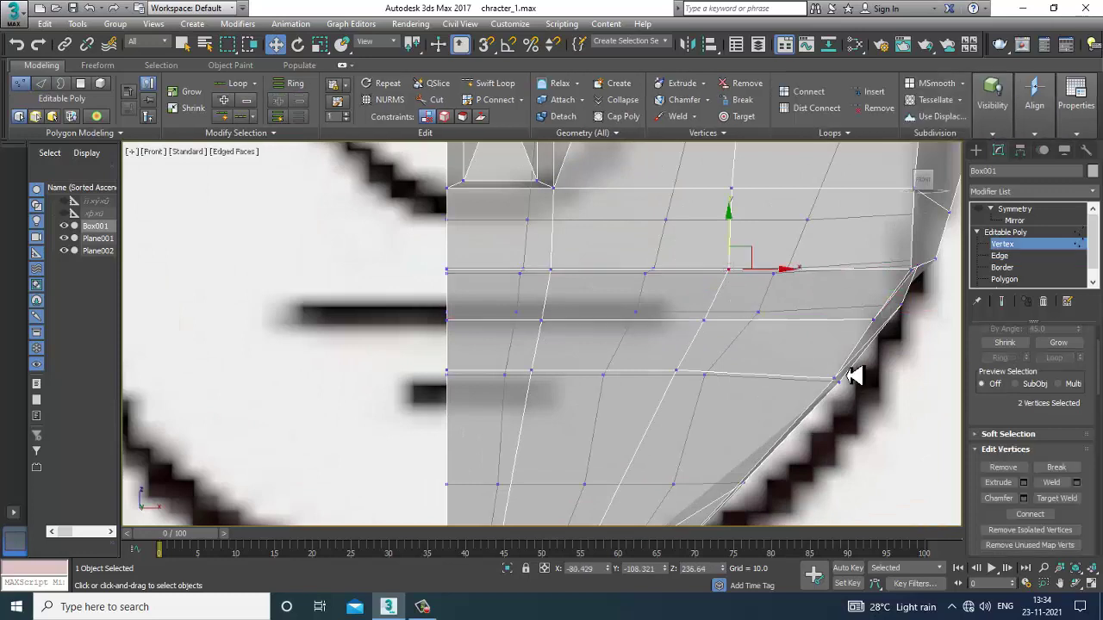
pyautogui.scroll(3, 1010, 415)
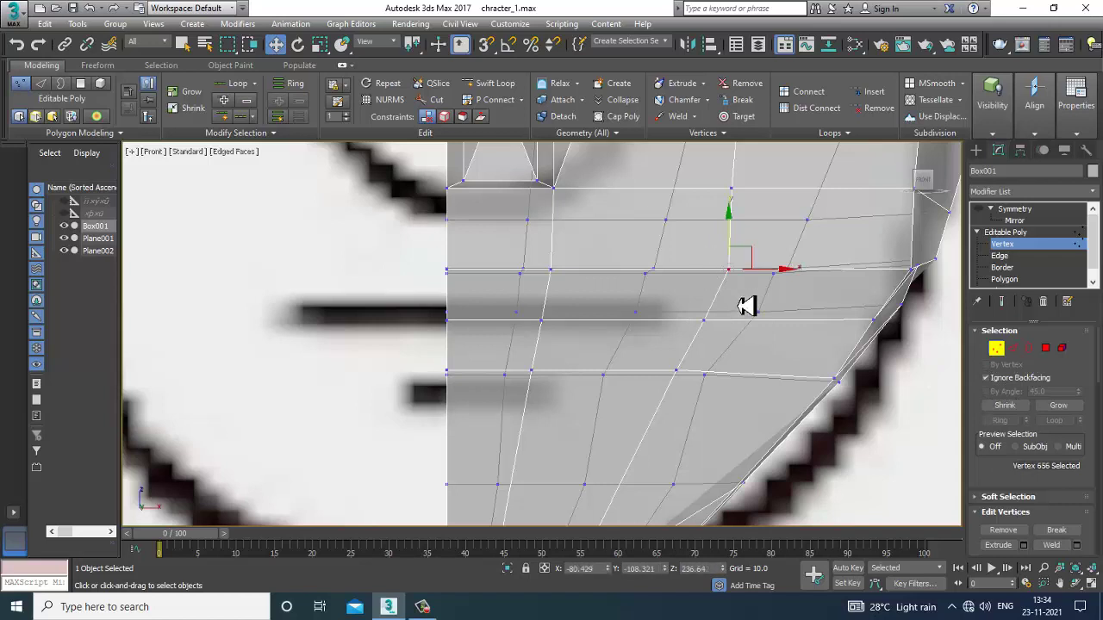
pyautogui.moveTo(752, 257); pyautogui.dragTo(710, 263)
pyautogui.moveTo(655, 363); pyautogui.dragTo(690, 345)
# Step: Raise the lower lip vertices closer to the drawn mouth line, including the one below the mouth corner
pyautogui.moveTo(696, 400); pyautogui.dragTo(695, 398)
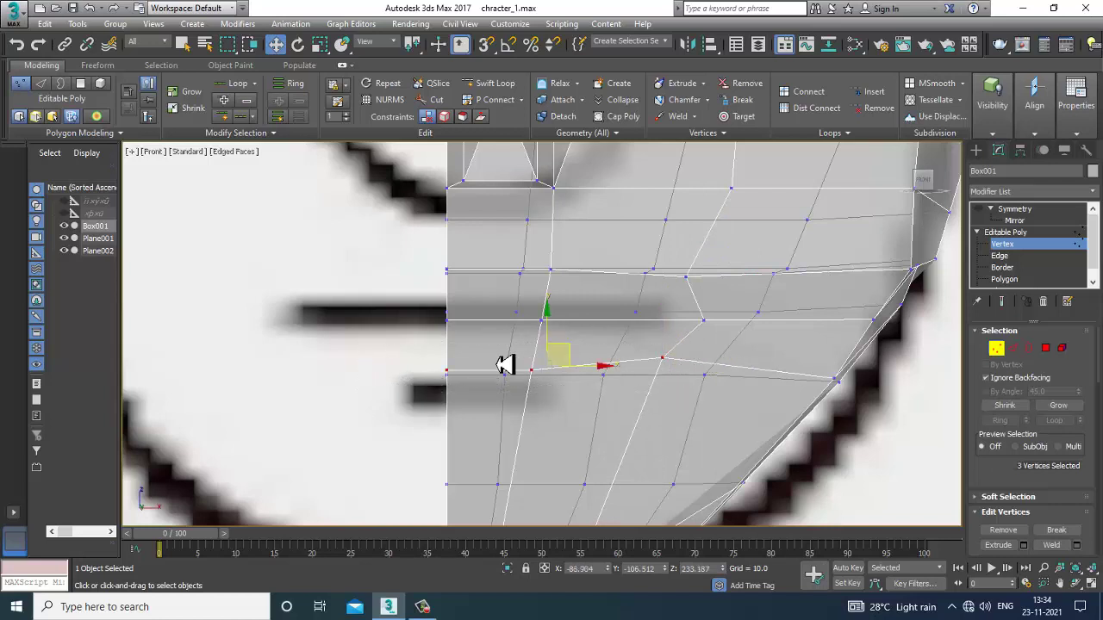
pyautogui.moveTo(551, 416); pyautogui.dragTo(574, 425)
pyautogui.moveTo(490, 344); pyautogui.dragTo(488, 323)
pyautogui.moveTo(641, 340); pyautogui.dragTo(684, 399)
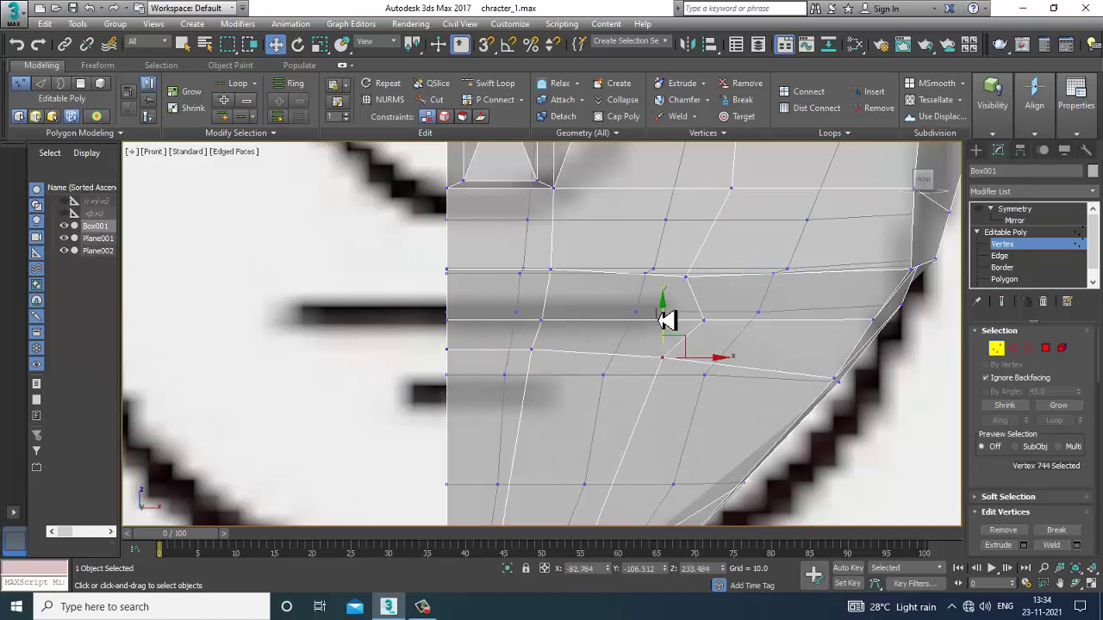
pyautogui.click(667, 334)
pyautogui.hotkey('ctrl', 'z')
# Step: Move the vertex above the mouth corner further inward, lower the upper lip vertices, and shift the corner vertex slightly inward
pyautogui.moveTo(665, 329); pyautogui.dragTo(708, 277)
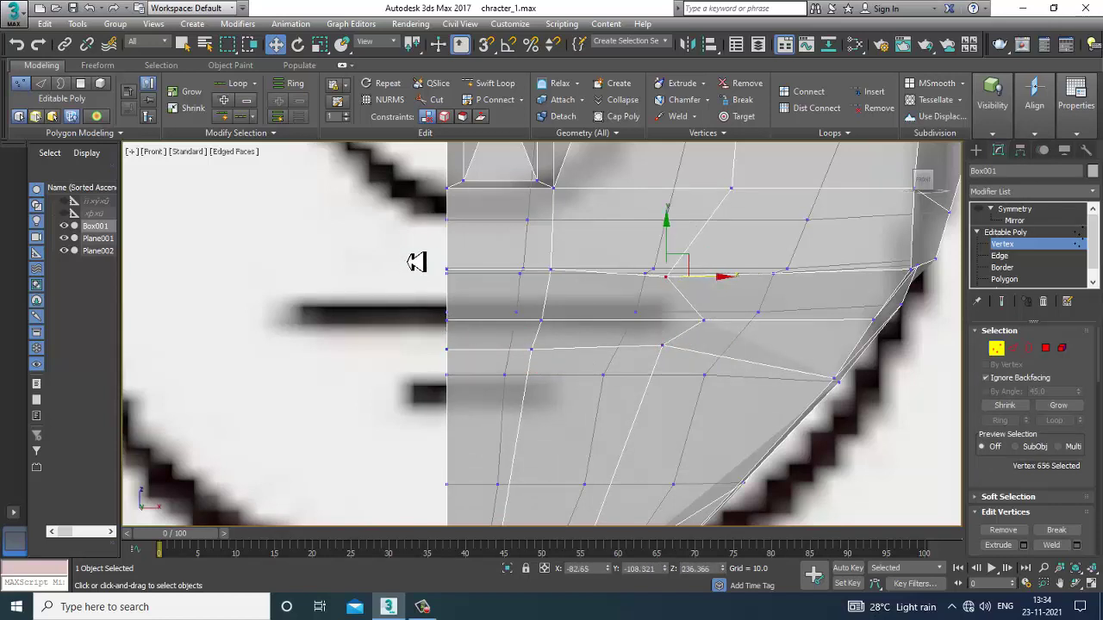
pyautogui.moveTo(578, 299); pyautogui.dragTo(577, 298)
pyautogui.moveTo(502, 239); pyautogui.dragTo(510, 251)
pyautogui.moveTo(719, 328); pyautogui.dragTo(721, 331)
pyautogui.moveTo(699, 277); pyautogui.dragTo(700, 273)
pyautogui.moveTo(743, 327); pyautogui.dragTo(722, 323)
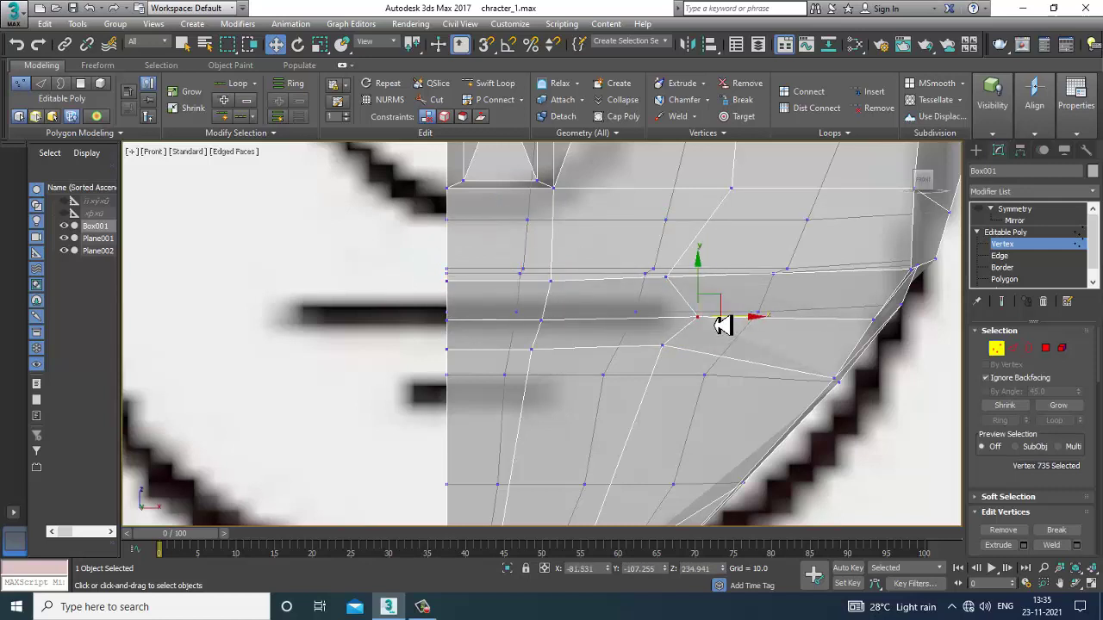
# Step: In the perspective view, select the three lower lip vertices and move them forward by about 0.65 units
pyautogui.hotkey('alt', 'w')
pyautogui.middleClick(766, 425)
pyautogui.hotkey('alt', 'w')
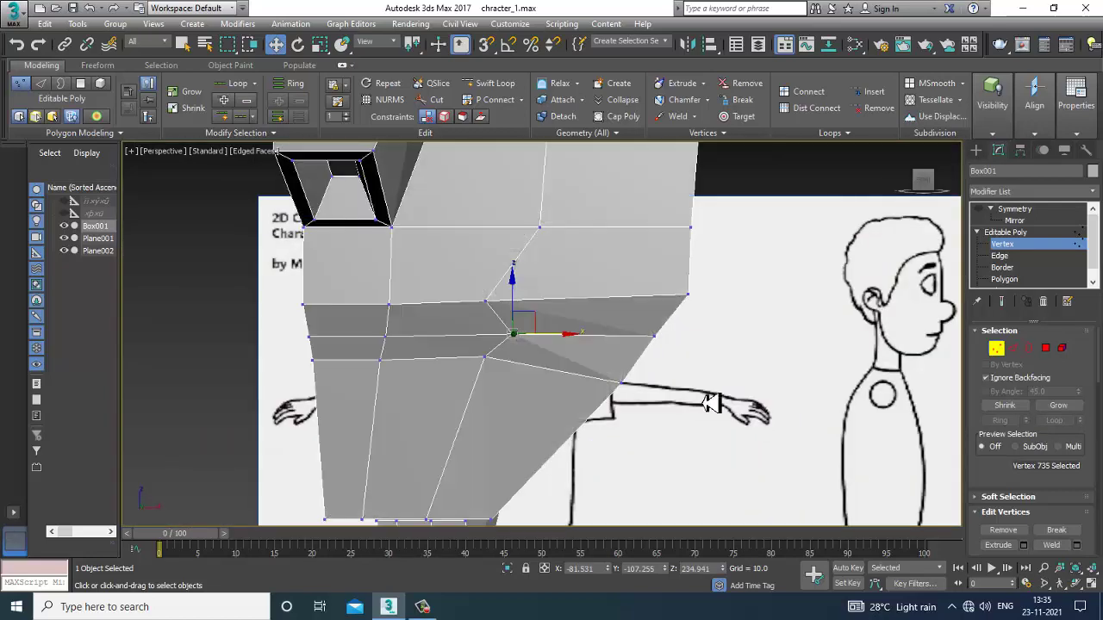
pyautogui.moveTo(508, 377)
pyautogui.keyDown('alt'); pyautogui.mouseDown(button='middle')
pyautogui.moveTo(591, 379)
pyautogui.moveTo(517, 374)
pyautogui.moveTo(510, 388)
pyautogui.mouseUp(button='middle'); pyautogui.keyUp('alt')
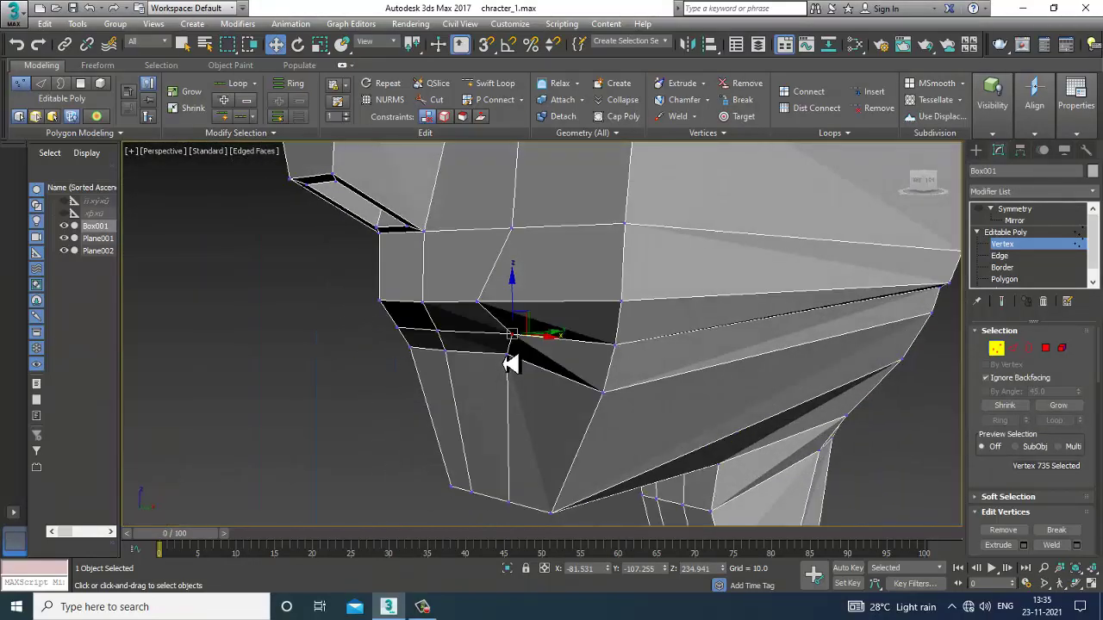
pyautogui.click(513, 362)
pyautogui.click(508, 356)
pyautogui.keyDown('ctrl'); pyautogui.click(443, 356); pyautogui.keyUp('ctrl')
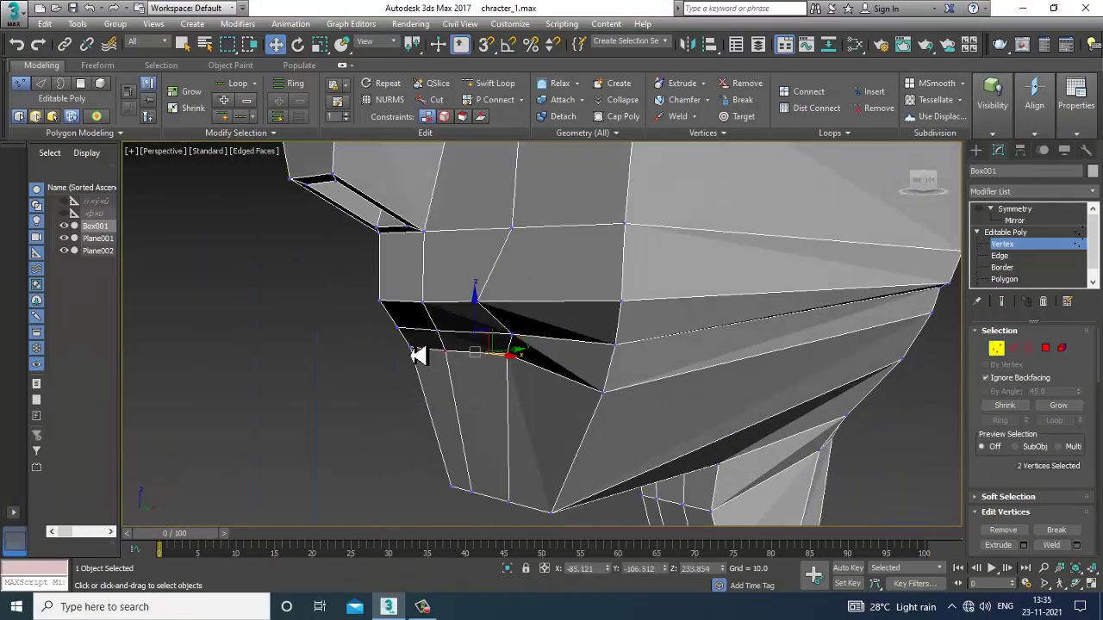
pyautogui.keyDown('ctrl'); pyautogui.click(412, 354); pyautogui.keyUp('ctrl')
pyautogui.keyDown('alt'); pyautogui.moveTo(414, 371); pyautogui.dragTo(527, 378, button='middle'); pyautogui.keyUp('alt')
pyautogui.moveTo(436, 353); pyautogui.dragTo(443, 356)
pyautogui.keyDown('alt'); pyautogui.moveTo(722, 376); pyautogui.dragTo(984, 362, button='middle'); pyautogui.keyUp('alt')
# Step: Select the mouth polygons between the upper and lower lip rows, out to the mouth corner, and delete them
pyautogui.click(1046, 349)
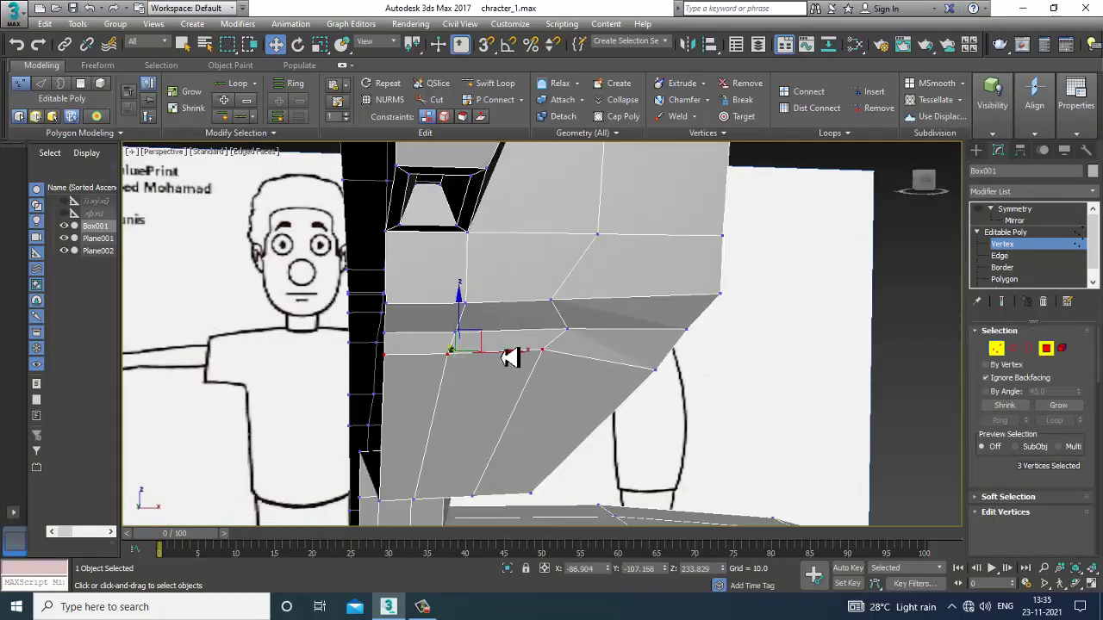
pyautogui.click(513, 323)
pyautogui.keyDown('ctrl'); pyautogui.click(502, 341); pyautogui.keyUp('ctrl')
pyautogui.keyDown('ctrl'); pyautogui.click(441, 341); pyautogui.keyUp('ctrl')
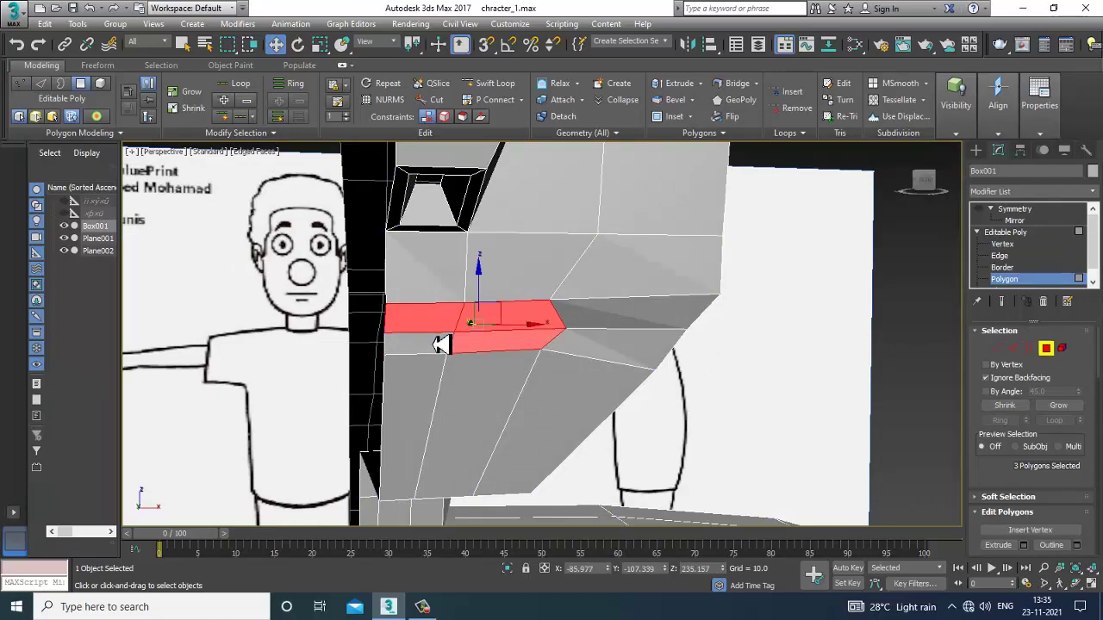
pyautogui.keyDown('ctrl'); pyautogui.click(440, 344); pyautogui.keyUp('ctrl')
pyautogui.keyDown('ctrl'); pyautogui.click(441, 324); pyautogui.keyUp('ctrl')
pyautogui.keyDown('ctrl'); pyautogui.click(443, 348); pyautogui.keyUp('ctrl')
pyautogui.keyDown('alt'); pyautogui.moveTo(443, 349); pyautogui.dragTo(587, 374, button='middle'); pyautogui.keyUp('alt')
pyautogui.press('Delete')
# Step: Examine the side of the head and the edge flow running back from the mouth opening in the perspective view
pyautogui.scroll(-4, 680, 408)
pyautogui.keyDown('alt'); pyautogui.moveTo(681, 408); pyautogui.dragTo(554, 354, button='middle'); pyautogui.keyUp('alt')
pyautogui.scroll(5, 556, 360)
pyautogui.keyDown('alt'); pyautogui.moveTo(657, 228); pyautogui.dragTo(603, 234, button='middle'); pyautogui.keyUp('alt')
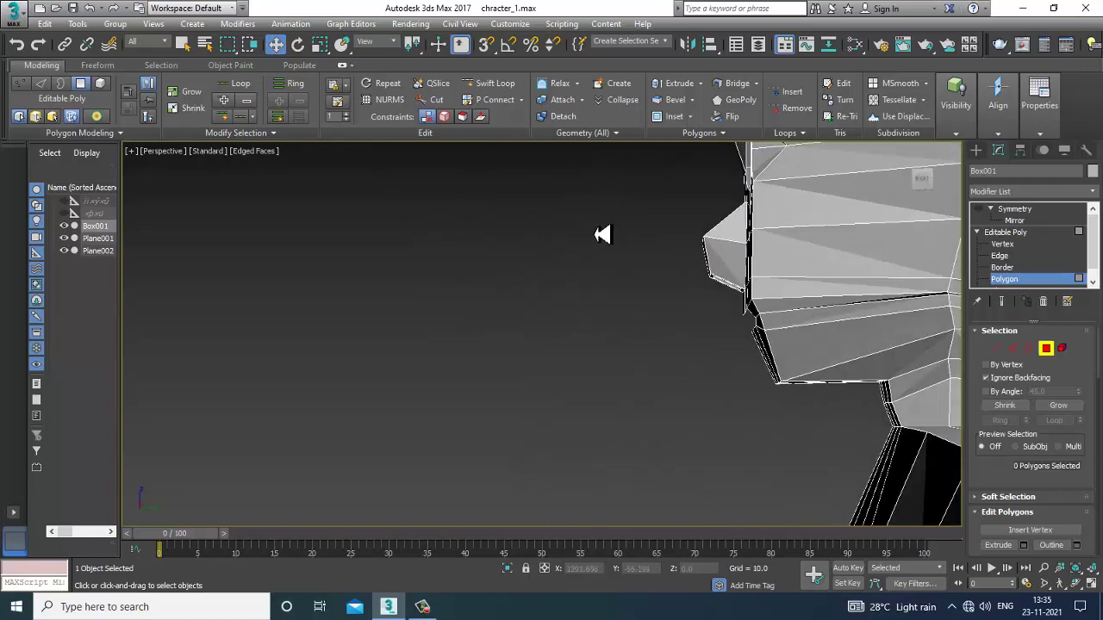
pyautogui.moveTo(830, 251); pyautogui.dragTo(571, 256, button='middle')
pyautogui.scroll(4, 669, 318)
pyautogui.keyDown('alt'); pyautogui.moveTo(650, 339); pyautogui.dragTo(685, 322, button='middle'); pyautogui.keyUp('alt')
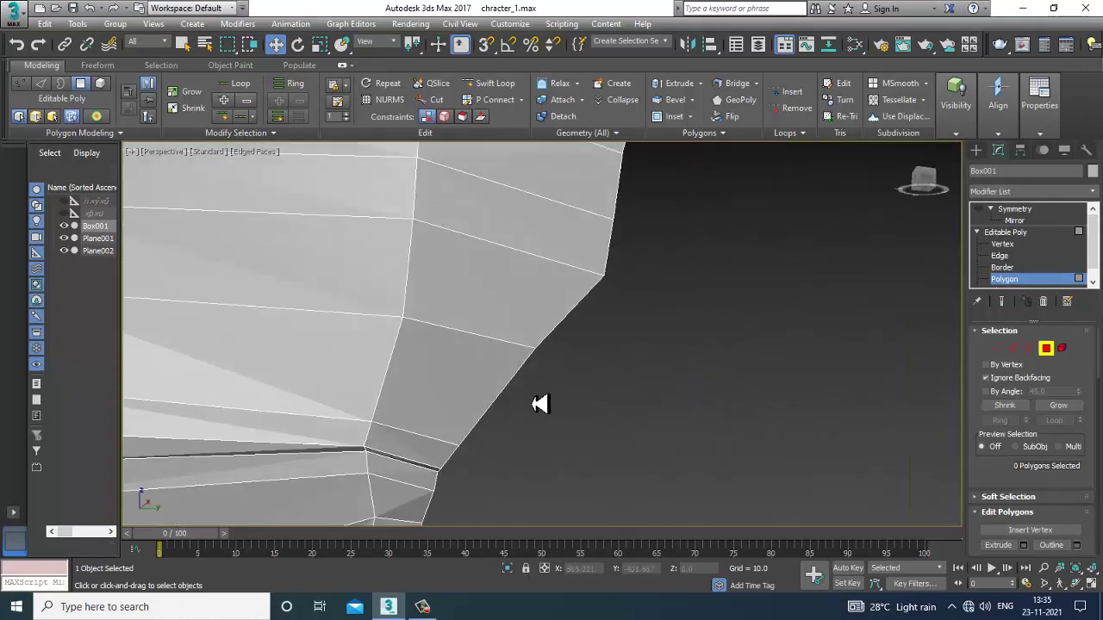
pyautogui.moveTo(539, 404); pyautogui.dragTo(644, 346, button='middle')
pyautogui.press('1')
pyautogui.click(530, 367)
pyautogui.press('z')
pyautogui.keyDown('alt'); pyautogui.moveTo(530, 367); pyautogui.dragTo(546, 379, button='middle'); pyautogui.keyUp('alt')
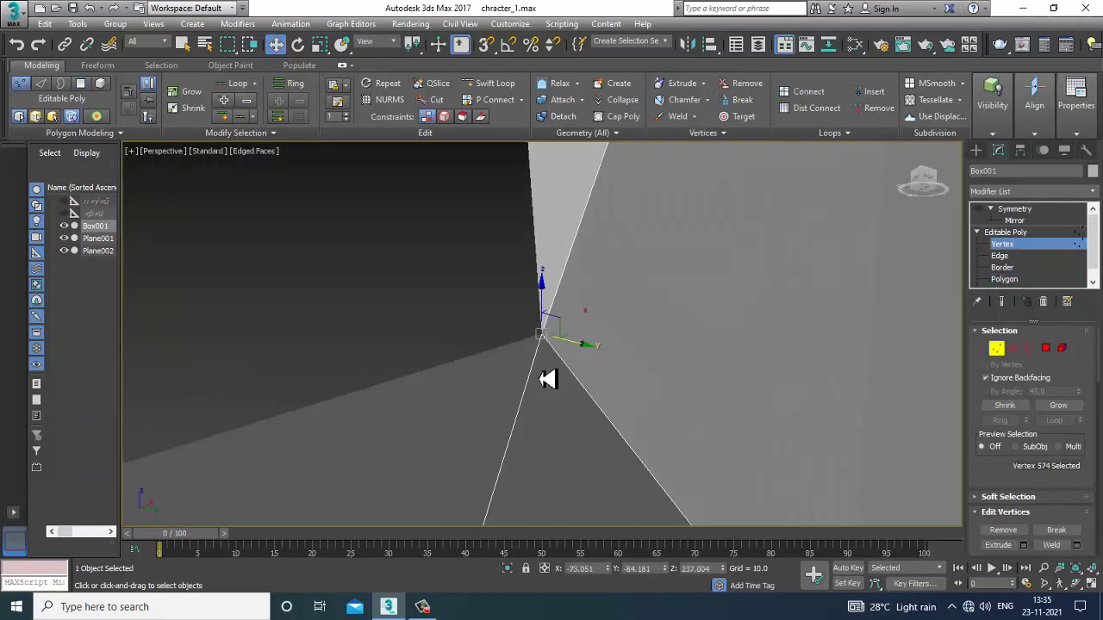
pyautogui.scroll(-3, 546, 379)
pyautogui.keyDown('alt'); pyautogui.moveTo(658, 413); pyautogui.dragTo(615, 374, button='middle'); pyautogui.keyUp('alt')
pyautogui.scroll(-5, 593, 410)
pyautogui.keyDown('alt'); pyautogui.moveTo(563, 457); pyautogui.dragTo(608, 388, button='middle'); pyautogui.keyUp('alt')
# Step: Remove the edge loop running back from the mouth corner and insert a new one there with Swift Loop
pyautogui.click(1013, 348)
pyautogui.scroll(-4, 552, 449)
pyautogui.click(670, 451)
pyautogui.scroll(3, 608, 388)
pyautogui.click(495, 86)
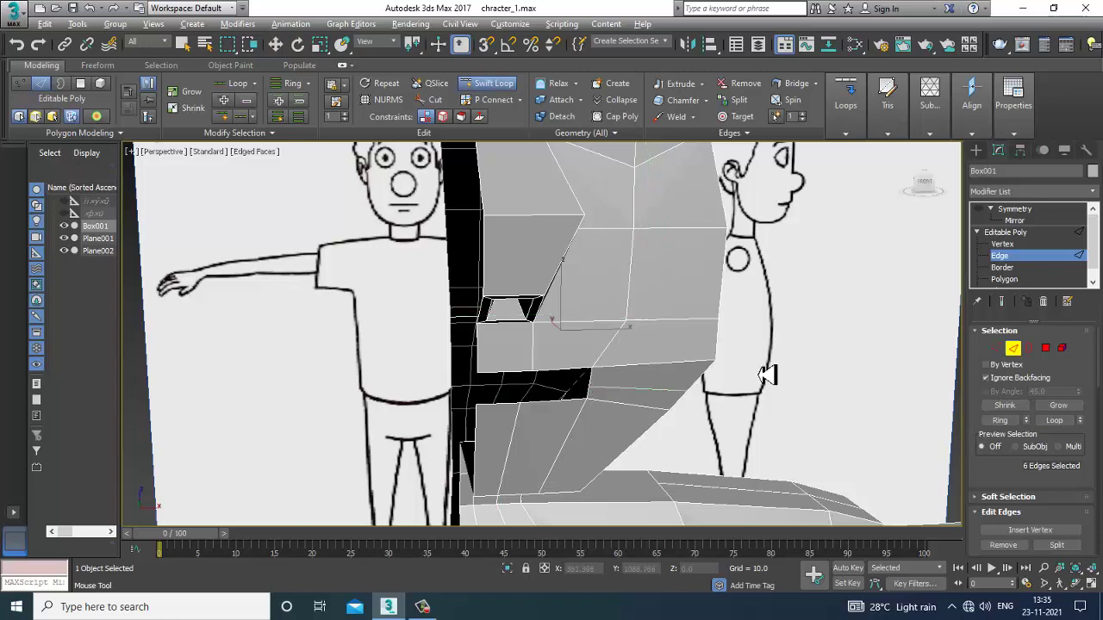
pyautogui.keyDown('alt'); pyautogui.moveTo(767, 374); pyautogui.dragTo(568, 379, button='middle'); pyautogui.keyUp('alt')
pyautogui.press('w')
# Step: Move the new loop's mouth corner vertex outward by about 0.5 units and compare it with the drawn mouth in the see-through front view
pyautogui.scroll(4, 569, 379)
pyautogui.press('1')
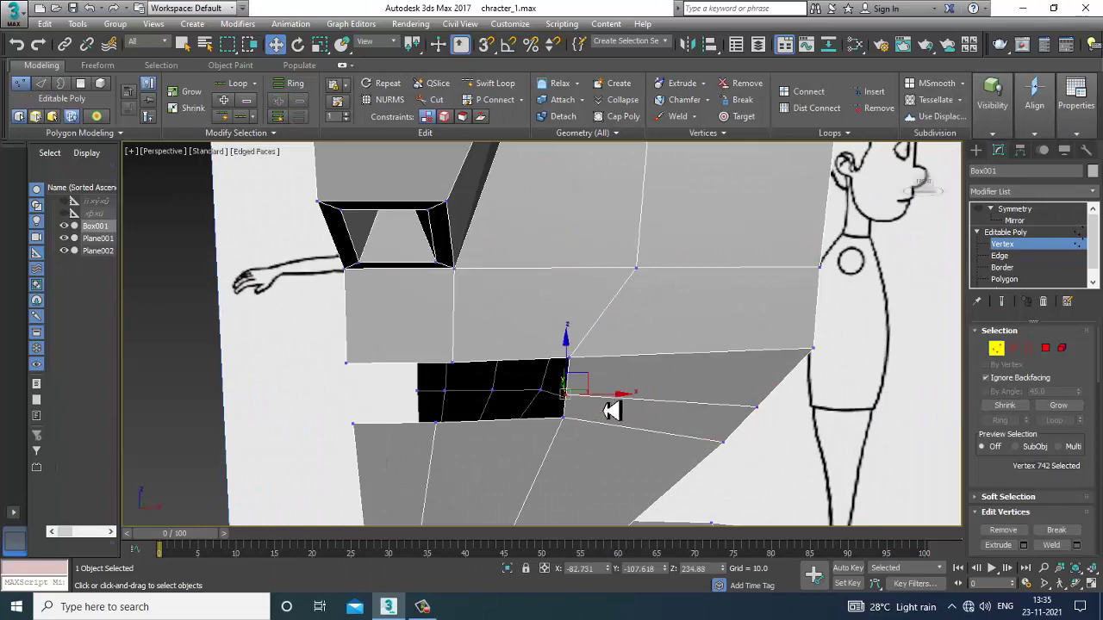
pyautogui.scroll(-4, 619, 398)
pyautogui.hotkey('alt', 'w')
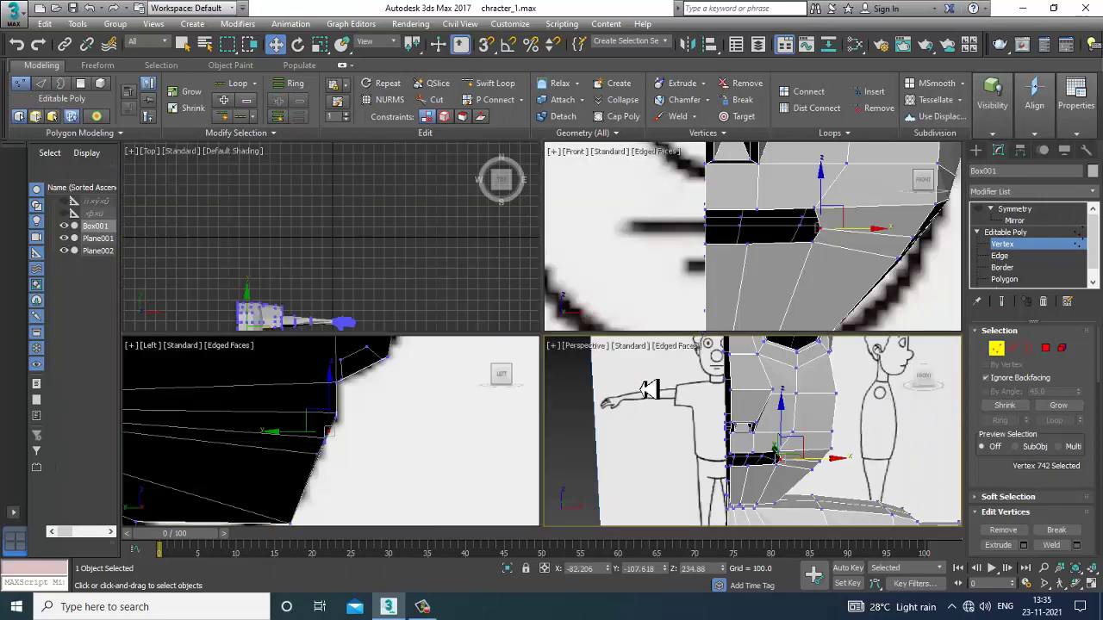
pyautogui.moveTo(772, 258); pyautogui.dragTo(763, 261, button='middle')
pyautogui.hotkey('alt', 'w')
pyautogui.hotkey('alt', 'x')
pyautogui.moveTo(442, 344); pyautogui.dragTo(485, 354, button='middle')
pyautogui.scroll(3, 502, 386)
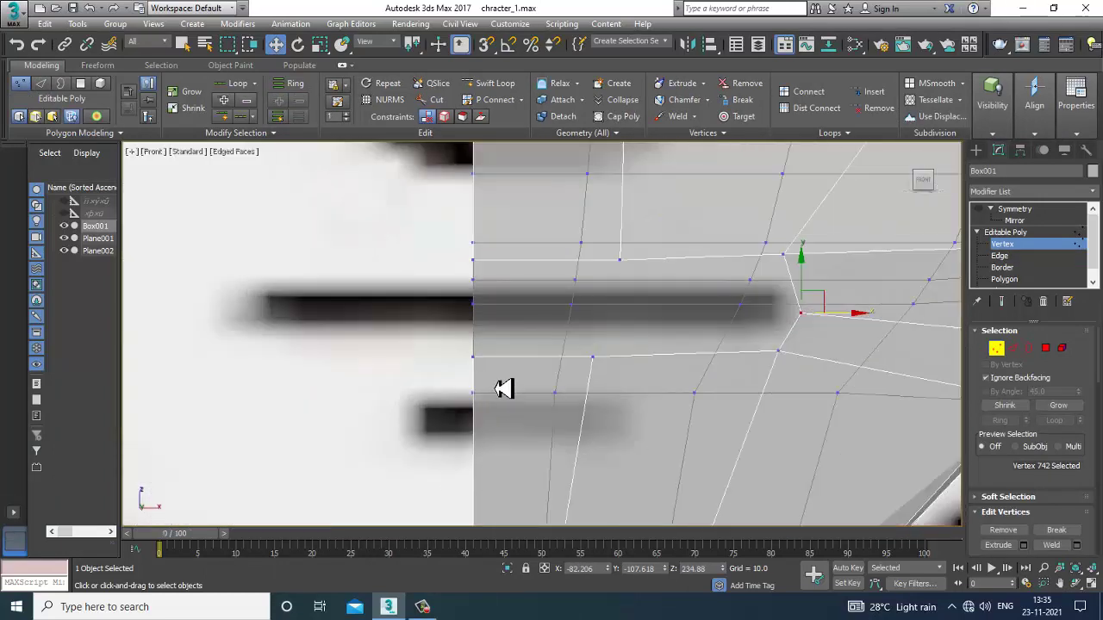
# Step: Raise the three lower-lip vertices toward the drawn mouth line in the front view, and check the opening in solid perspective display
pyautogui.moveTo(785, 374); pyautogui.dragTo(800, 375)
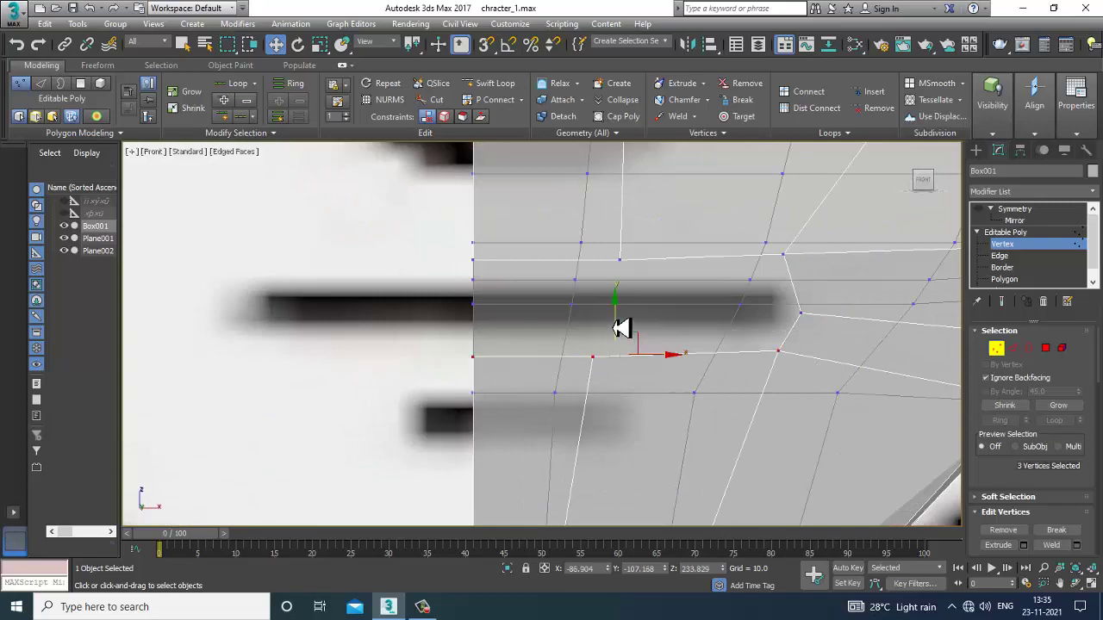
pyautogui.moveTo(620, 328); pyautogui.dragTo(620, 313)
pyautogui.hotkey('alt', 'w')
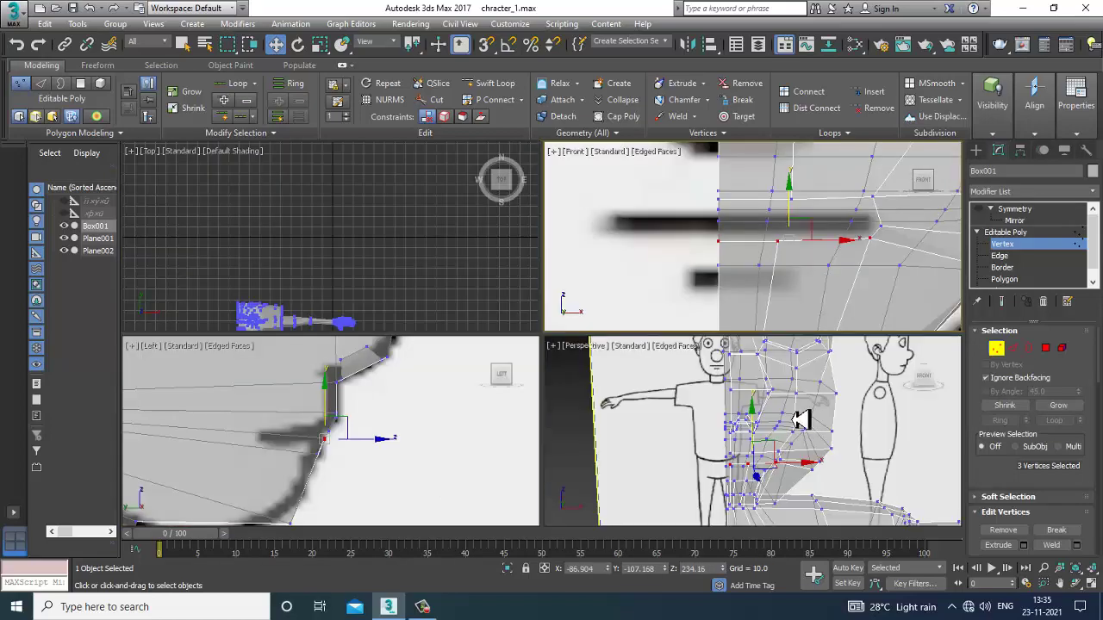
pyautogui.hotkey('alt', 'w')
pyautogui.moveTo(802, 418); pyautogui.dragTo(586, 374, button='middle')
pyautogui.hotkey('alt', 'x')
pyautogui.scroll(5, 586, 374)
pyautogui.click(541, 376)
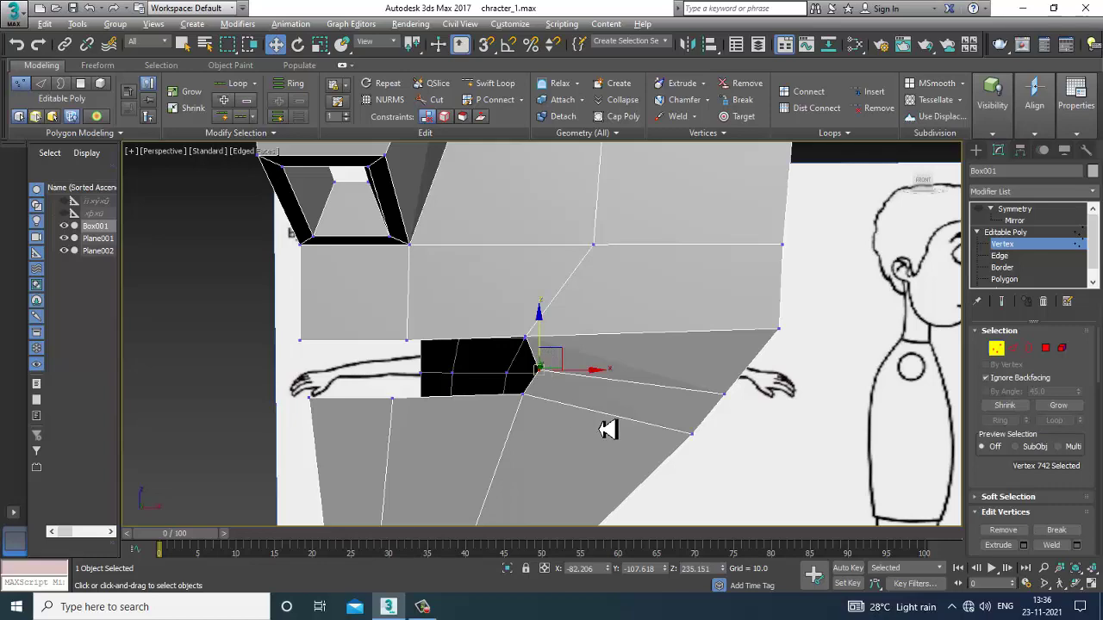
pyautogui.keyDown('alt'); pyautogui.moveTo(609, 429); pyautogui.dragTo(659, 380, button='middle'); pyautogui.keyUp('alt')
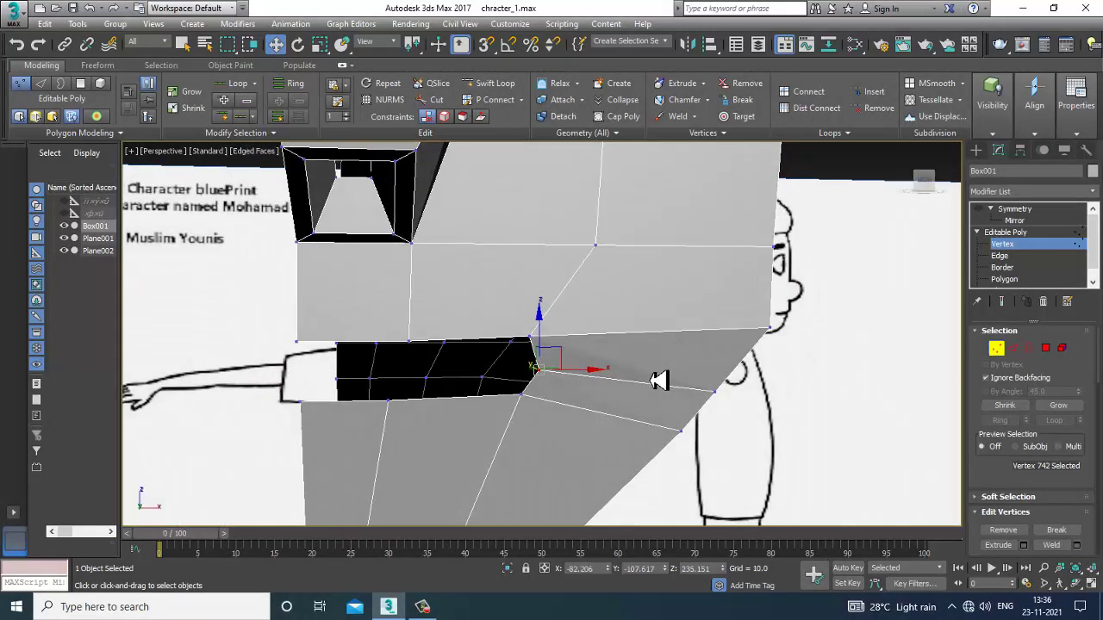
# Step: Select the six edges around the mouth opening, along the upper lip, the mouth corner and the lower lip
pyautogui.click(1014, 349)
pyautogui.keyDown('alt'); pyautogui.moveTo(442, 395); pyautogui.dragTo(601, 394, button='middle'); pyautogui.keyUp('alt')
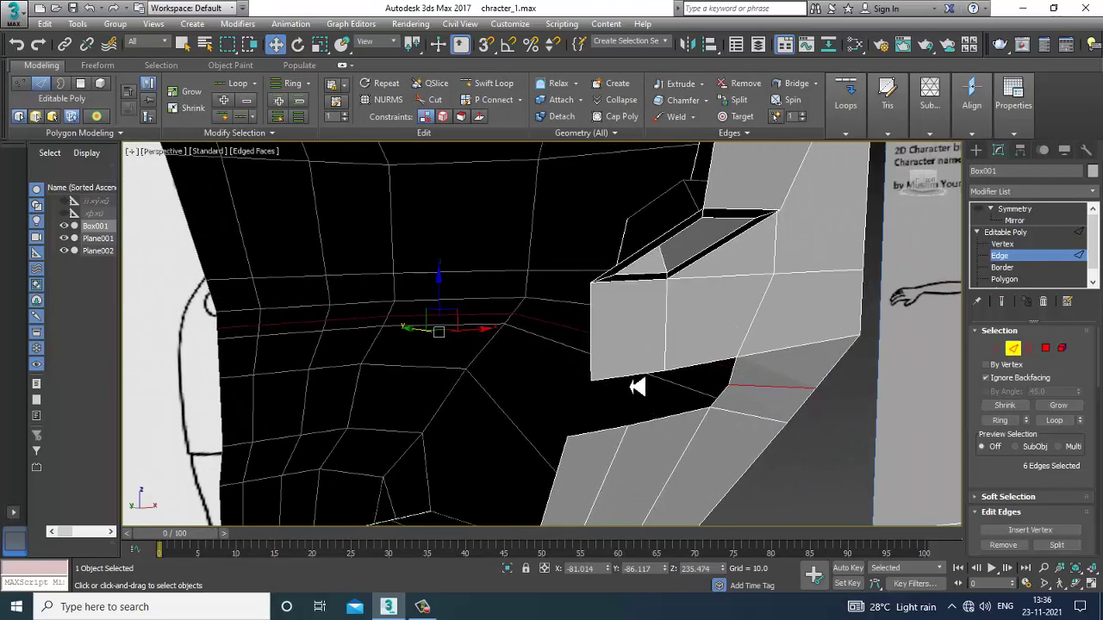
pyautogui.click(631, 383)
pyautogui.keyDown('ctrl'); pyautogui.click(709, 369); pyautogui.keyUp('ctrl')
pyautogui.keyDown('ctrl'); pyautogui.click(690, 420); pyautogui.keyUp('ctrl')
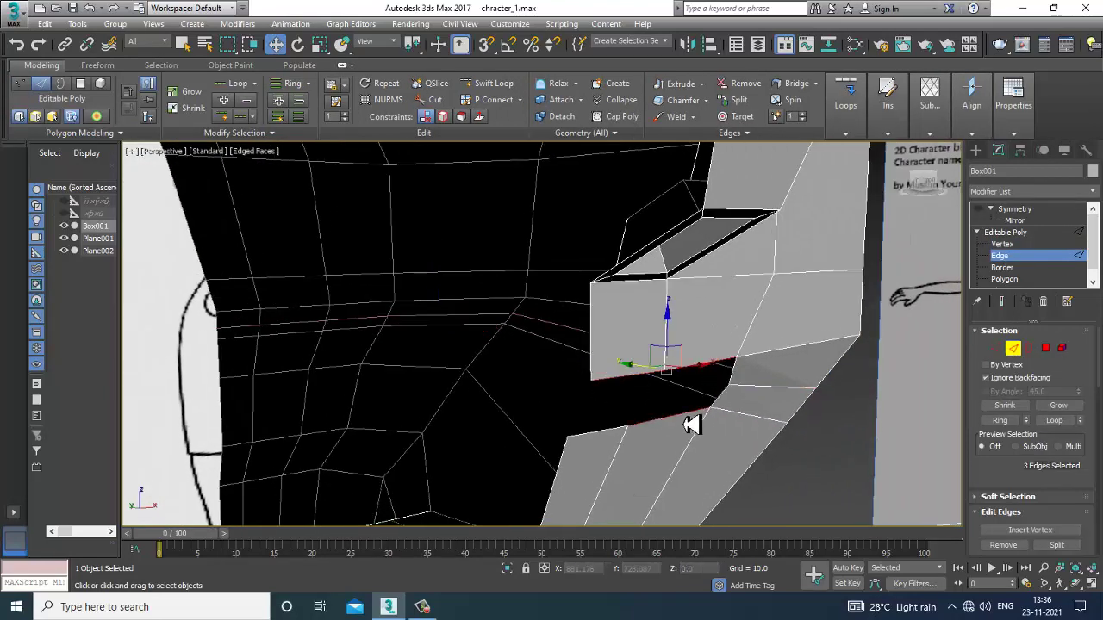
pyautogui.keyDown('ctrl'); pyautogui.click(610, 432); pyautogui.keyUp('ctrl')
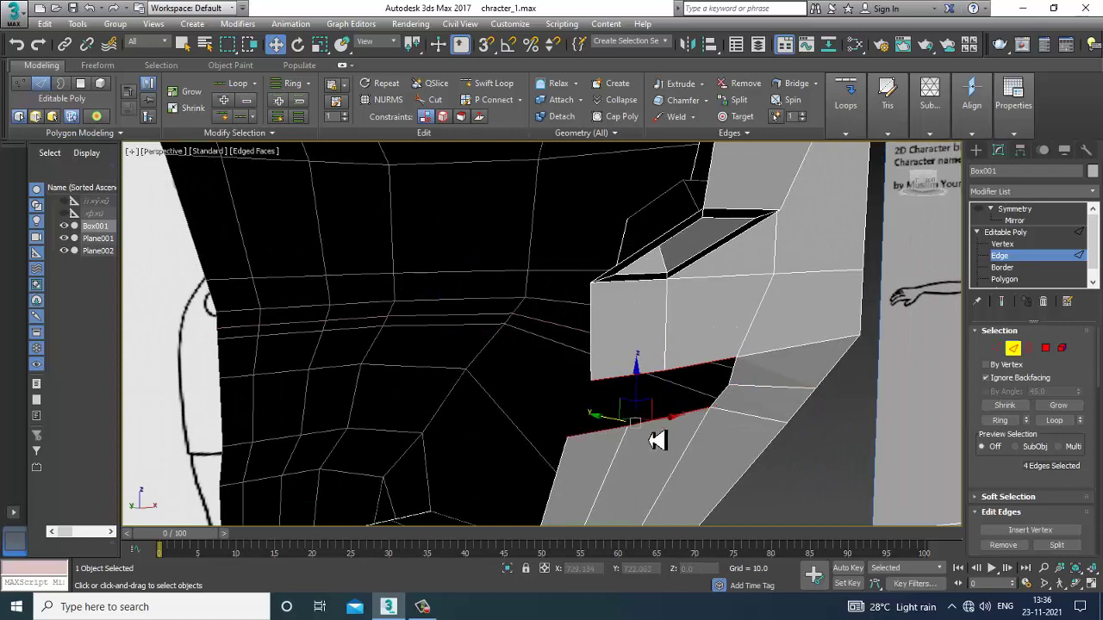
pyautogui.keyDown('ctrl'); pyautogui.click(727, 408); pyautogui.keyUp('ctrl')
pyautogui.keyDown('alt'); pyautogui.moveTo(727, 410); pyautogui.dragTo(672, 405, button='middle'); pyautogui.keyUp('alt')
# Step: Extend the selected mouth edges inward as a new row of polygons, scaled down and pushed back into the head
pyautogui.press('r')
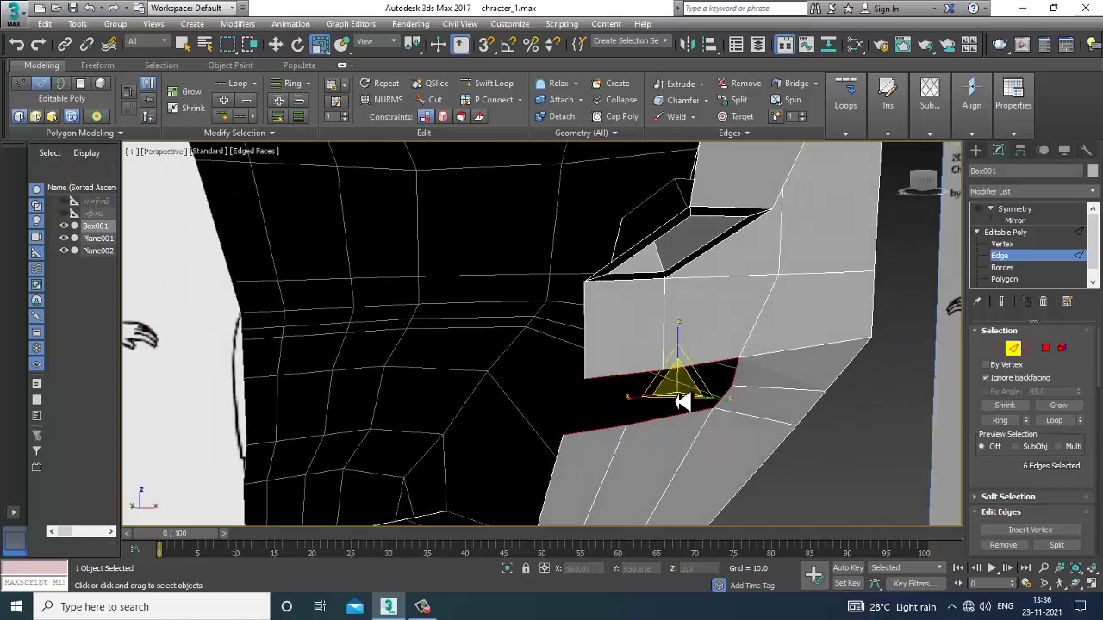
pyautogui.moveTo(678, 401); pyautogui.dragTo(703, 418)
pyautogui.keyDown('alt'); pyautogui.moveTo(706, 426); pyautogui.dragTo(628, 366, button='middle'); pyautogui.keyUp('alt')
pyautogui.press('w')
pyautogui.press('r')
pyautogui.moveTo(674, 418)
pyautogui.mouseDown()
pyautogui.moveTo(666, 412)
pyautogui.moveTo(678, 421)
pyautogui.mouseUp()
pyautogui.press('w')
pyautogui.moveTo(675, 360)
pyautogui.mouseDown()
pyautogui.moveTo(679, 377)
pyautogui.moveTo(677, 367)
pyautogui.mouseUp()
pyautogui.moveTo(676, 367)
pyautogui.keyDown('alt'); pyautogui.mouseDown(button='middle')
pyautogui.moveTo(678, 392)
pyautogui.moveTo(738, 391)
pyautogui.moveTo(669, 347)
pyautogui.mouseUp(button='middle'); pyautogui.keyUp('alt')
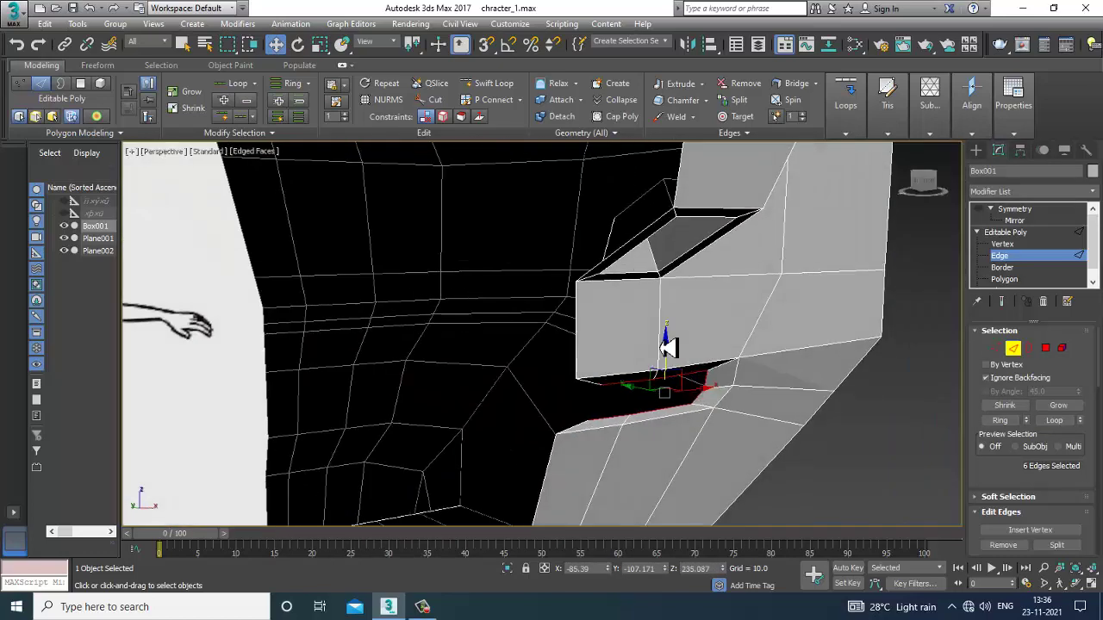
pyautogui.keyDown('alt'); pyautogui.moveTo(786, 440); pyautogui.dragTo(620, 418, button='middle'); pyautogui.keyUp('alt')
# Step: Move the new inner rim's centre and middle vertex pairs sideways toward the face's centre line
pyautogui.press('1')
pyautogui.click(446, 336)
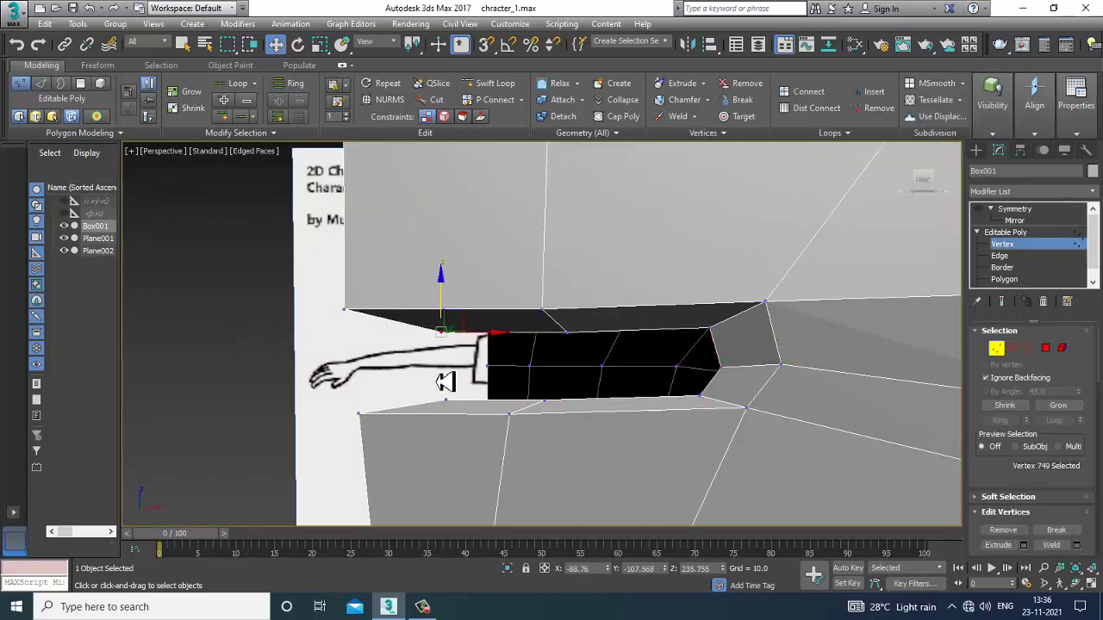
pyautogui.keyDown('ctrl'); pyautogui.moveTo(437, 384); pyautogui.dragTo(457, 404); pyautogui.keyUp('ctrl')
pyautogui.moveTo(490, 366); pyautogui.dragTo(378, 387)
pyautogui.moveTo(560, 327); pyautogui.dragTo(583, 341)
pyautogui.keyDown('alt'); pyautogui.moveTo(583, 341); pyautogui.dragTo(552, 390, button='middle'); pyautogui.keyUp('alt')
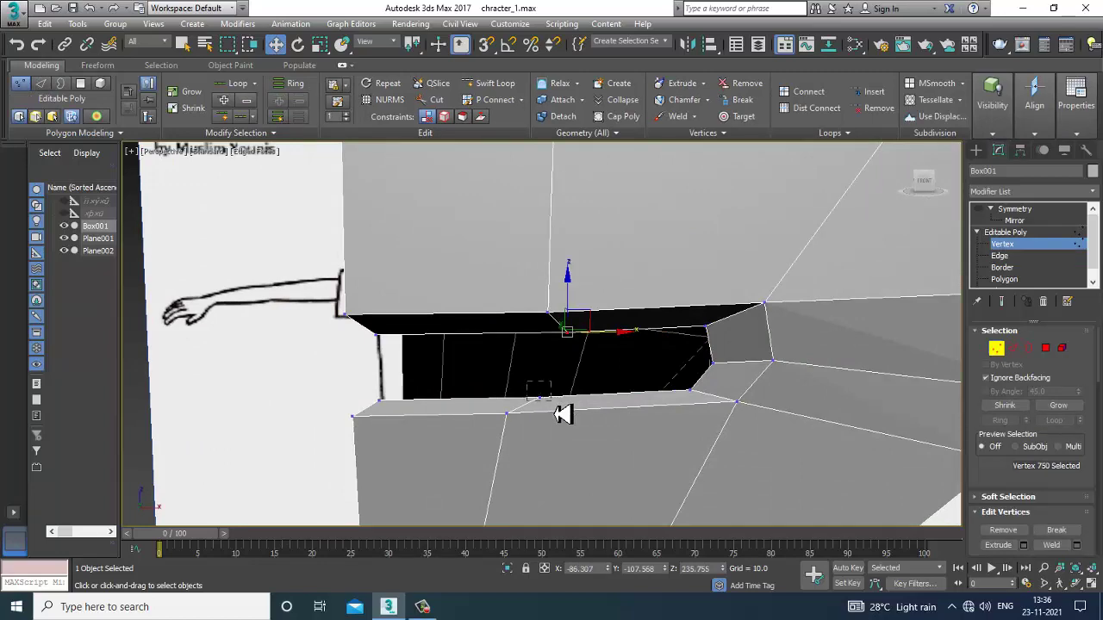
pyautogui.keyDown('ctrl'); pyautogui.moveTo(552, 401); pyautogui.dragTo(552, 403); pyautogui.keyUp('ctrl')
pyautogui.moveTo(589, 366); pyautogui.dragTo(559, 365)
pyautogui.moveTo(565, 371)
pyautogui.keyDown('alt'); pyautogui.mouseDown(button='middle')
pyautogui.moveTo(594, 374)
pyautogui.moveTo(569, 366)
pyautogui.mouseUp(button='middle'); pyautogui.keyUp('alt')
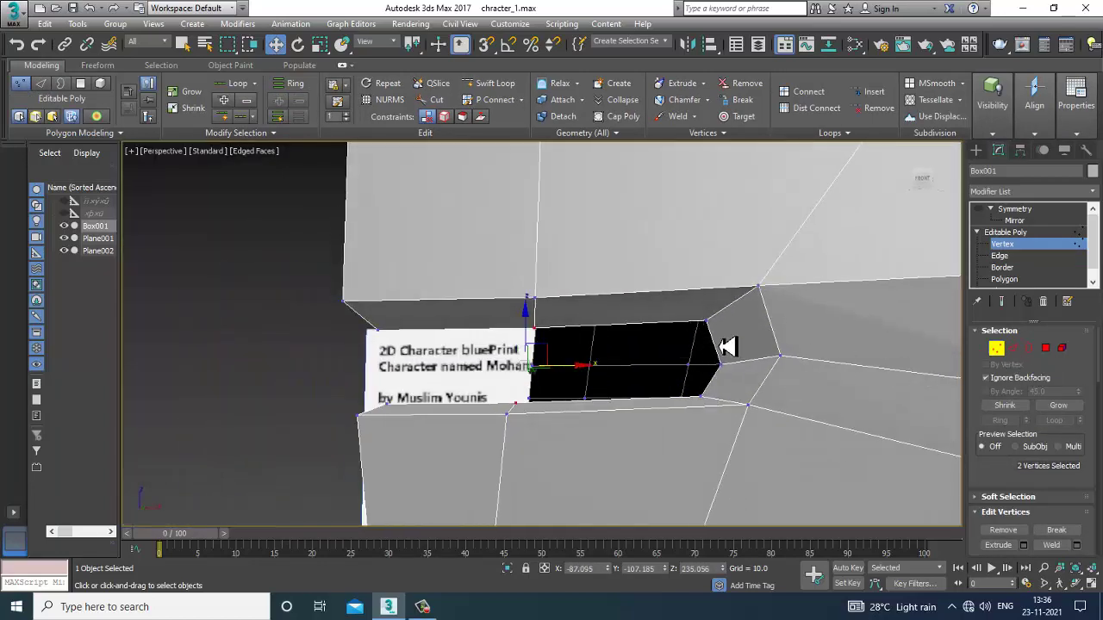
# Step: Narrow the inner mouth rim by scaling its corner, middle and centre vertices vertically toward each other
pyautogui.moveTo(736, 416); pyautogui.dragTo(734, 416)
pyautogui.moveTo(731, 415)
pyautogui.keyDown('alt'); pyautogui.mouseDown(button='middle')
pyautogui.moveTo(715, 408)
pyautogui.moveTo(733, 411)
pyautogui.mouseUp(button='middle'); pyautogui.keyUp('alt')
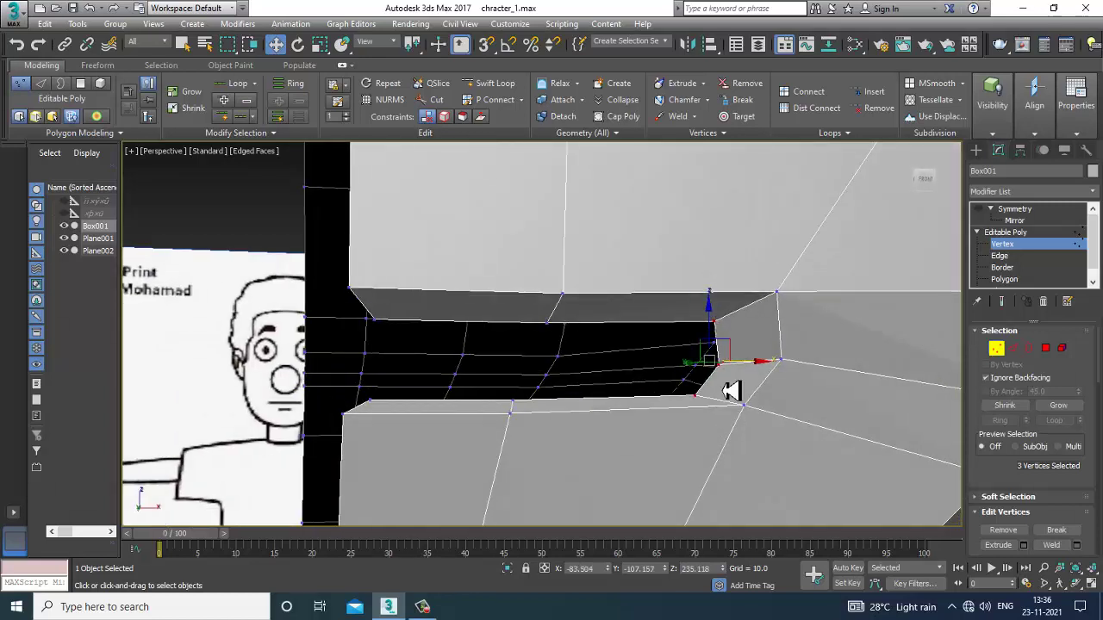
pyautogui.press('r')
pyautogui.moveTo(719, 382); pyautogui.dragTo(732, 398)
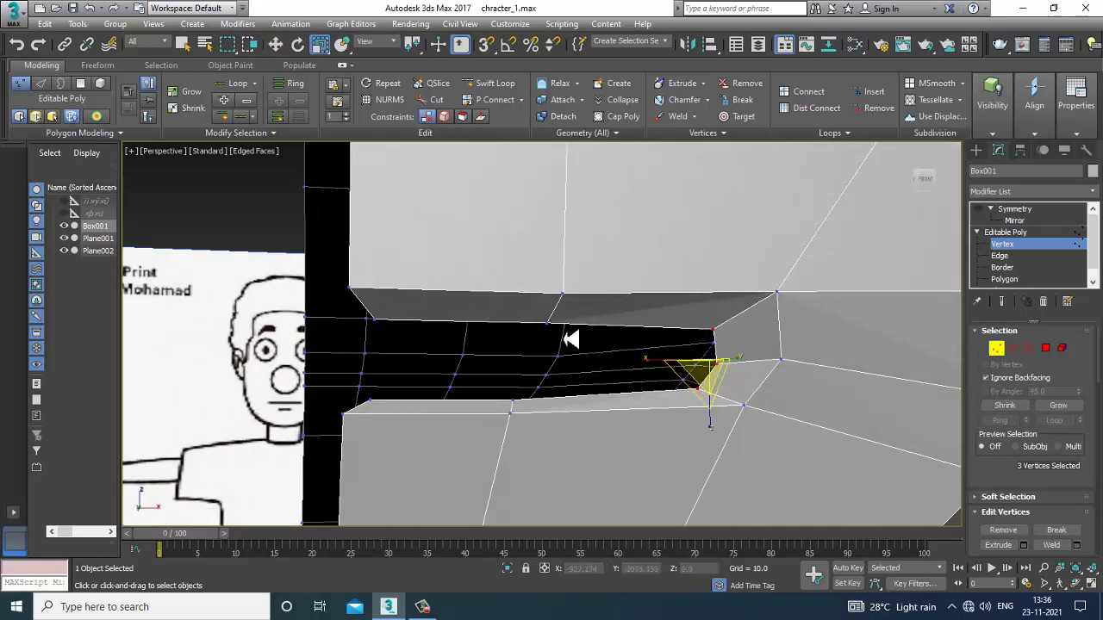
pyautogui.keyDown('alt'); pyautogui.moveTo(571, 342); pyautogui.dragTo(540, 346, button='middle'); pyautogui.keyUp('alt')
pyautogui.click(539, 325)
pyautogui.keyDown('ctrl'); pyautogui.click(513, 400); pyautogui.keyUp('ctrl')
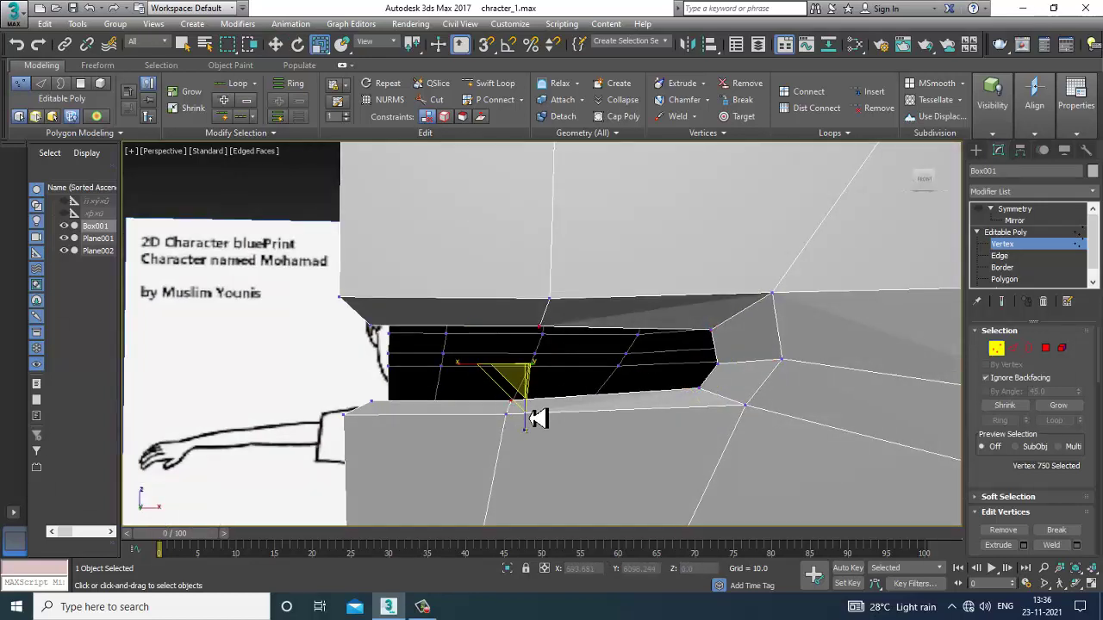
pyautogui.moveTo(527, 390); pyautogui.dragTo(548, 403)
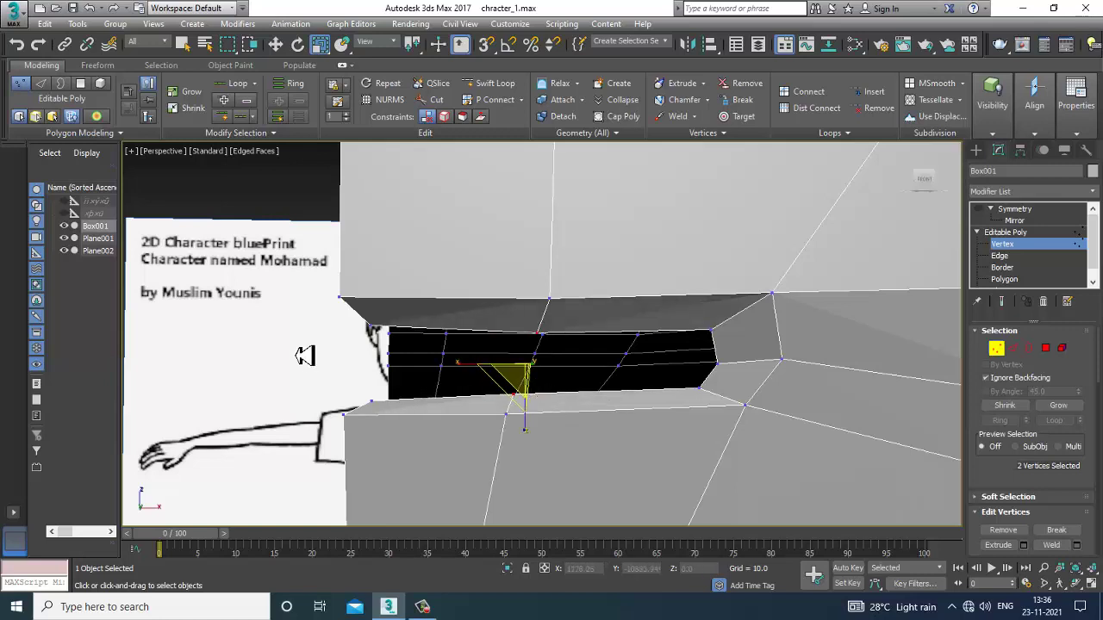
pyautogui.moveTo(408, 417)
pyautogui.mouseDown()
pyautogui.moveTo(379, 401)
pyautogui.moveTo(390, 410)
pyautogui.mouseUp()
pyautogui.hotkey('ctrl', 'z')
# Step: Insert an edge loop between the outer and inner mouth rims with Swift Loop and shift it in depth
pyautogui.click(487, 83)
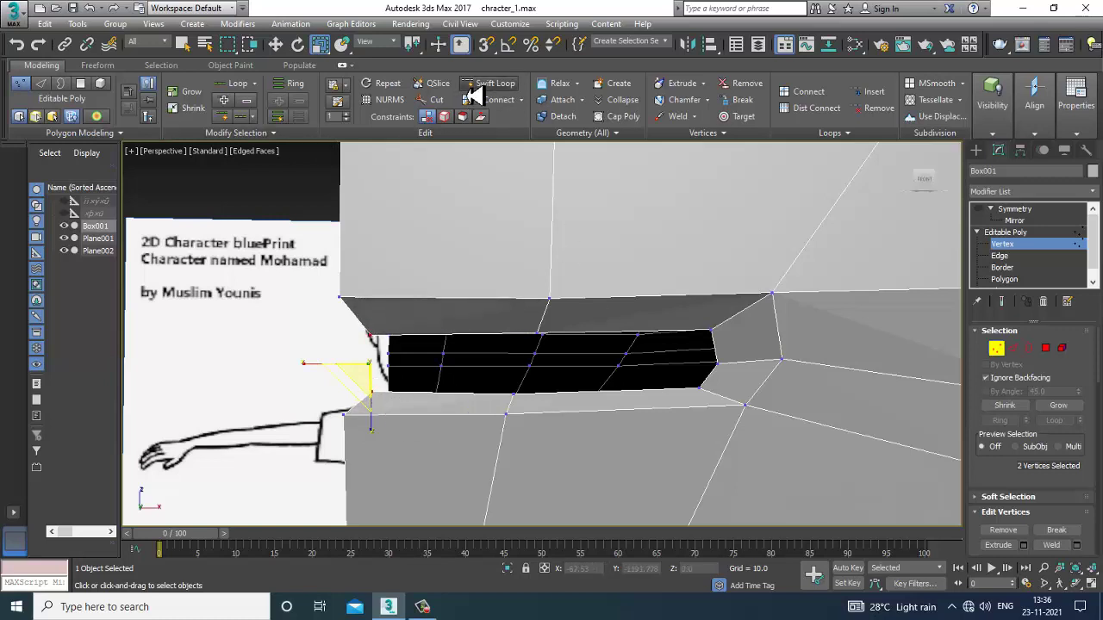
pyautogui.click(554, 325)
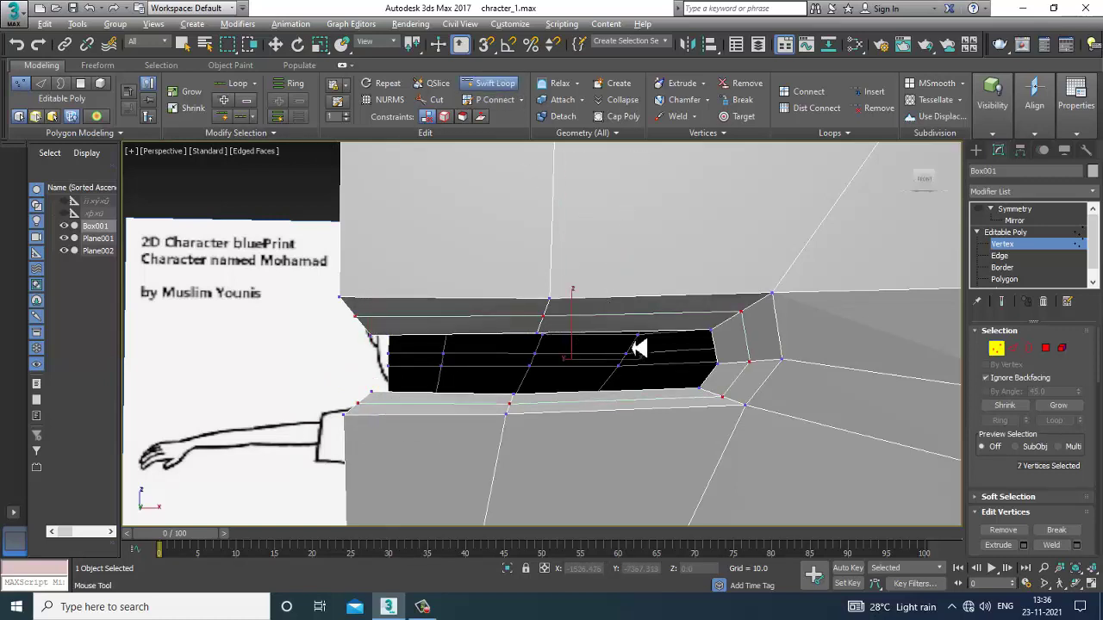
pyautogui.keyDown('alt'); pyautogui.moveTo(637, 347); pyautogui.dragTo(679, 357, button='middle'); pyautogui.keyUp('alt')
pyautogui.press('w')
pyautogui.keyDown('alt'); pyautogui.moveTo(528, 369); pyautogui.dragTo(595, 368, button='middle'); pyautogui.keyUp('alt')
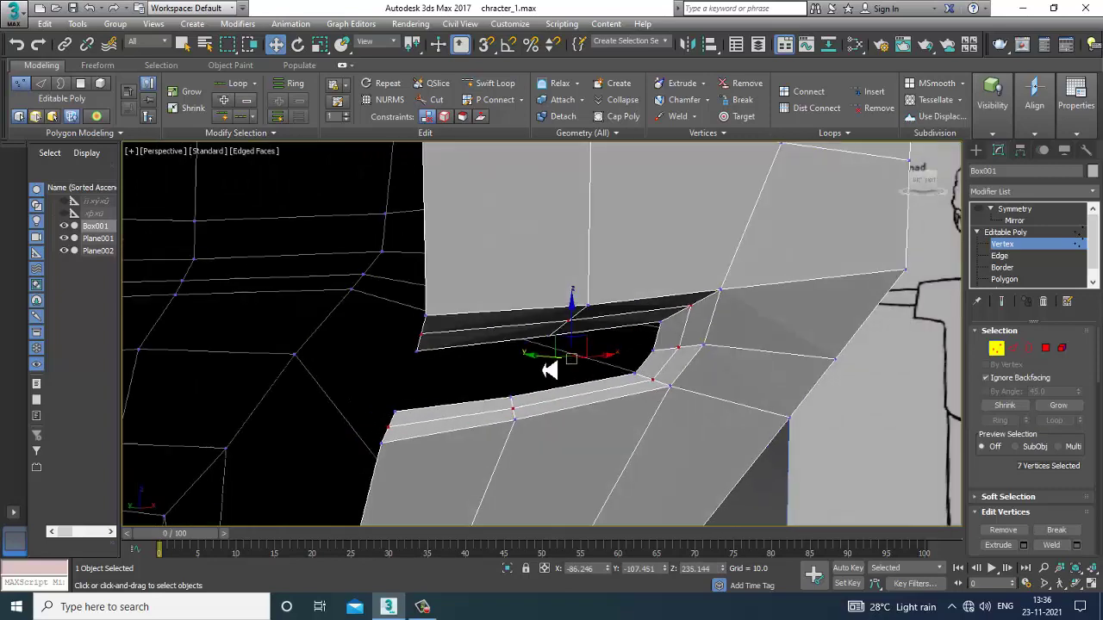
pyautogui.moveTo(543, 362); pyautogui.dragTo(556, 367)
pyautogui.scroll(-6, 626, 359)
pyautogui.scroll(4, 613, 360)
pyautogui.keyDown('alt'); pyautogui.moveTo(628, 359); pyautogui.dragTo(721, 362, button='middle'); pyautogui.keyUp('alt')
pyautogui.scroll(4, 722, 361)
pyautogui.scroll(2, 712, 361)
# Step: Pull the inner rim's vertices at the mouth corner sideways toward the mouth opening
pyautogui.press('1')
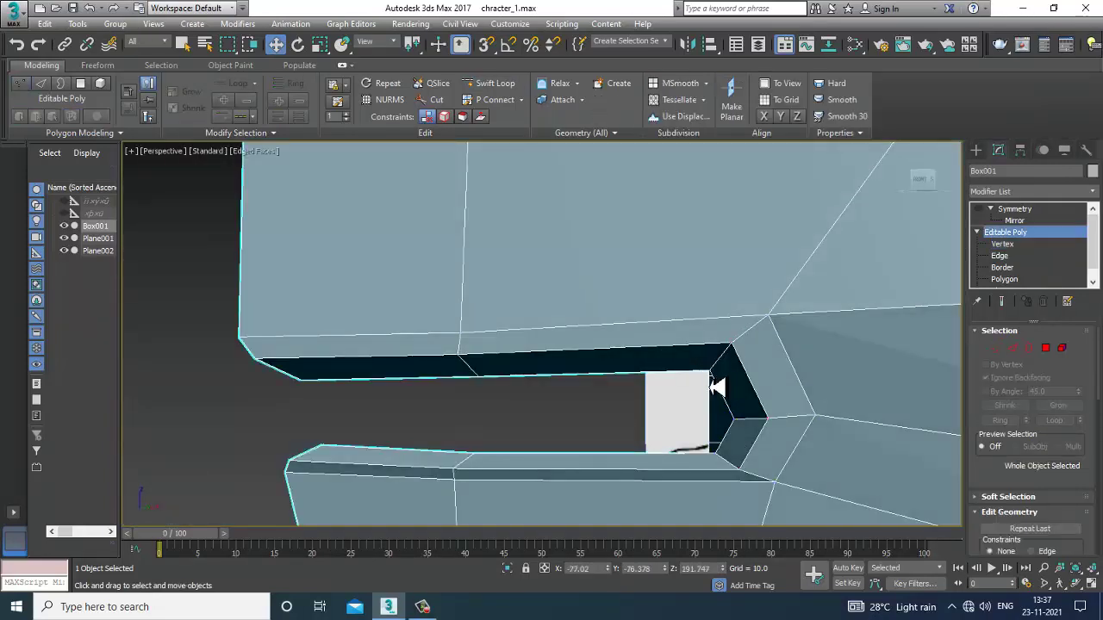
pyautogui.press('1')
pyautogui.click(709, 372)
pyautogui.moveTo(758, 371); pyautogui.dragTo(731, 372)
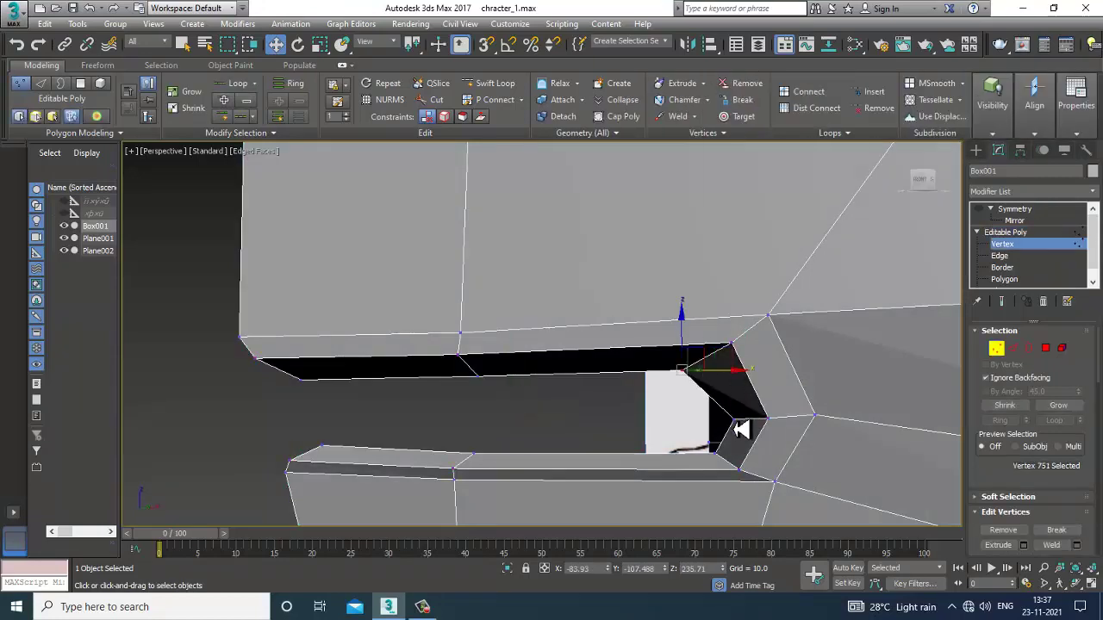
pyautogui.click(734, 420)
pyautogui.moveTo(784, 429); pyautogui.dragTo(733, 466)
pyautogui.click(717, 457)
pyautogui.scroll(-4, 765, 451)
# Step: Raise the middle and outer vertices of the upper lip's outer edge row
pyautogui.keyDown('alt'); pyautogui.moveTo(765, 450); pyautogui.dragTo(603, 491, button='middle'); pyautogui.keyUp('alt')
pyautogui.click(625, 334)
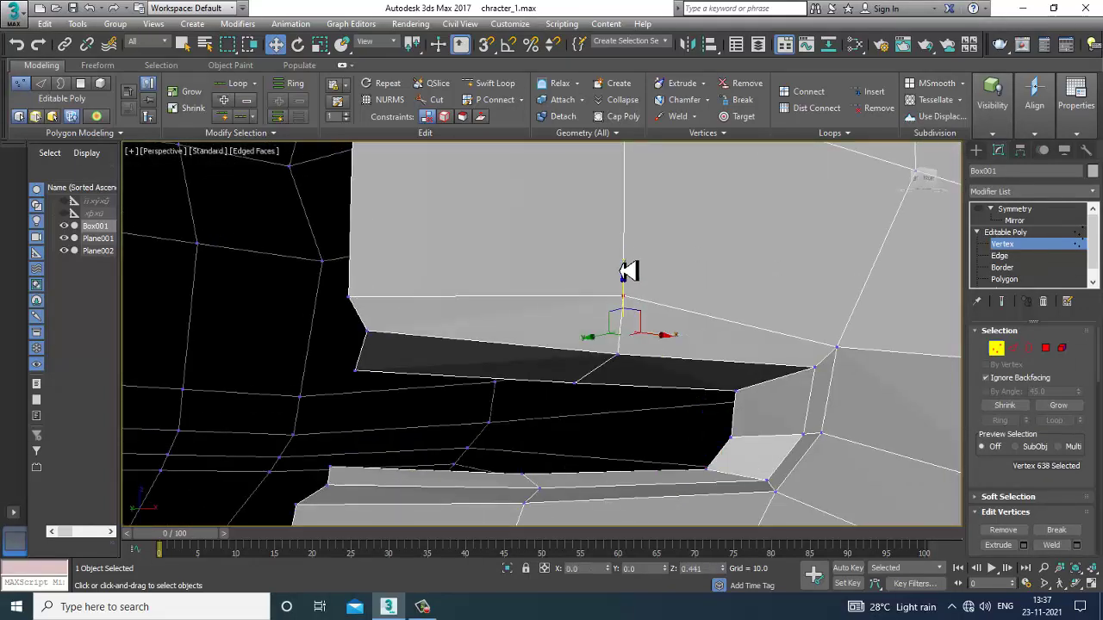
pyautogui.keyDown('alt'); pyautogui.moveTo(630, 271); pyautogui.dragTo(891, 353, button='middle'); pyautogui.keyUp('alt')
pyautogui.click(882, 344)
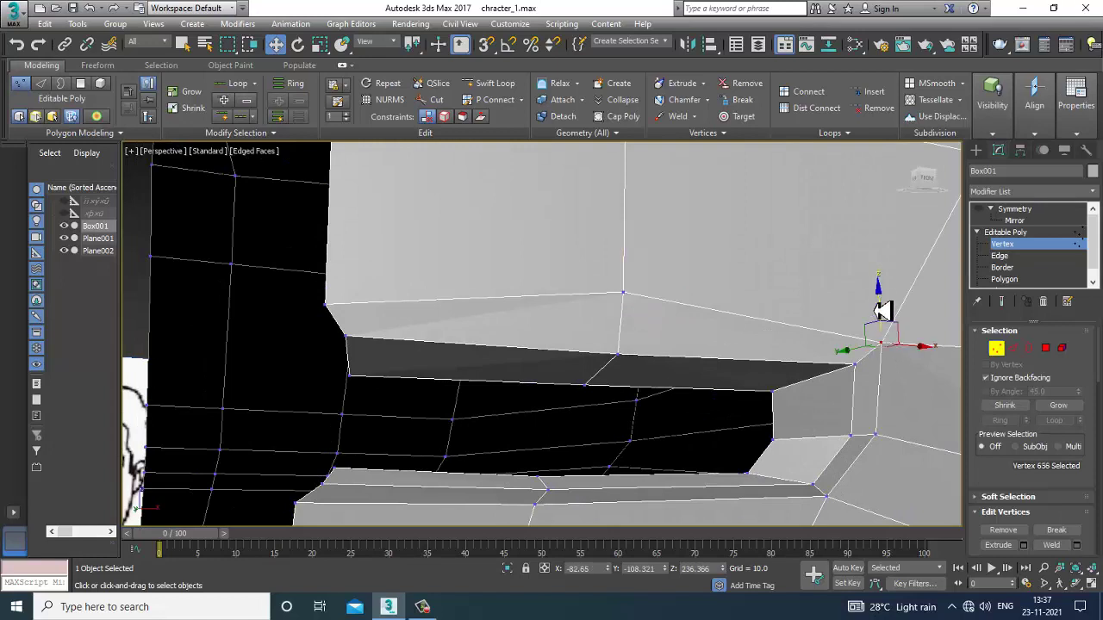
pyautogui.click(891, 341)
pyautogui.click(883, 346)
pyautogui.moveTo(880, 319); pyautogui.dragTo(879, 296)
pyautogui.moveTo(832, 455); pyautogui.dragTo(762, 424, button='middle')
# Step: Move the outer mouth corner vertex outward by about 0.6 units
pyautogui.click(856, 413)
pyautogui.moveTo(761, 403); pyautogui.dragTo(797, 404)
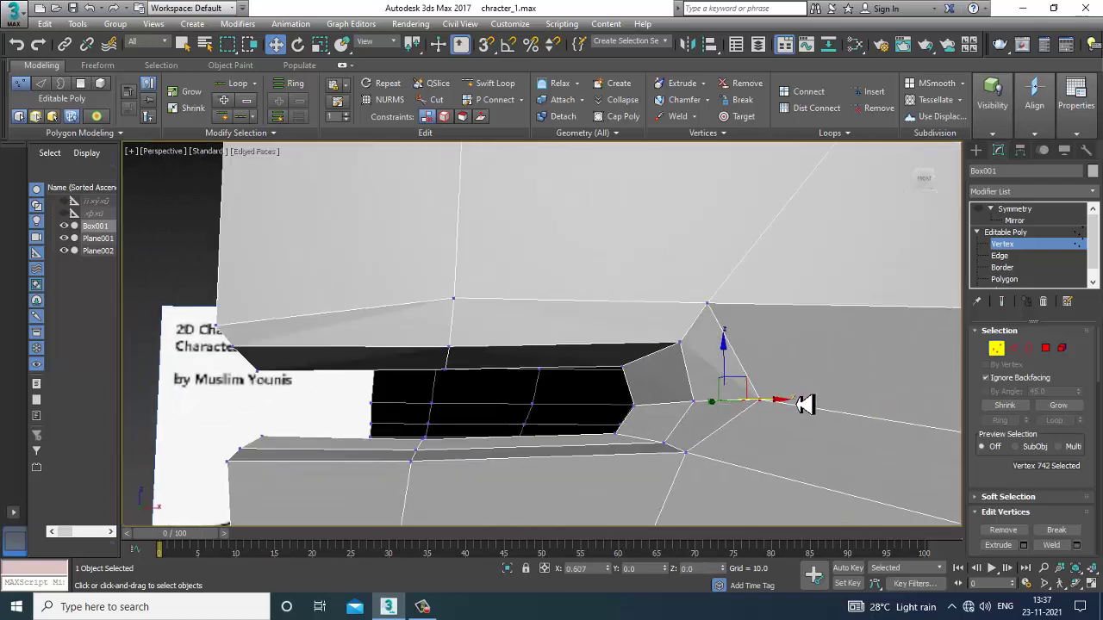
pyautogui.keyDown('alt'); pyautogui.moveTo(805, 405); pyautogui.dragTo(760, 425, button='middle'); pyautogui.keyUp('alt')
# Step: Lower the outer, middle and centre vertices of the lower lip's outer edge row
pyautogui.click(694, 459)
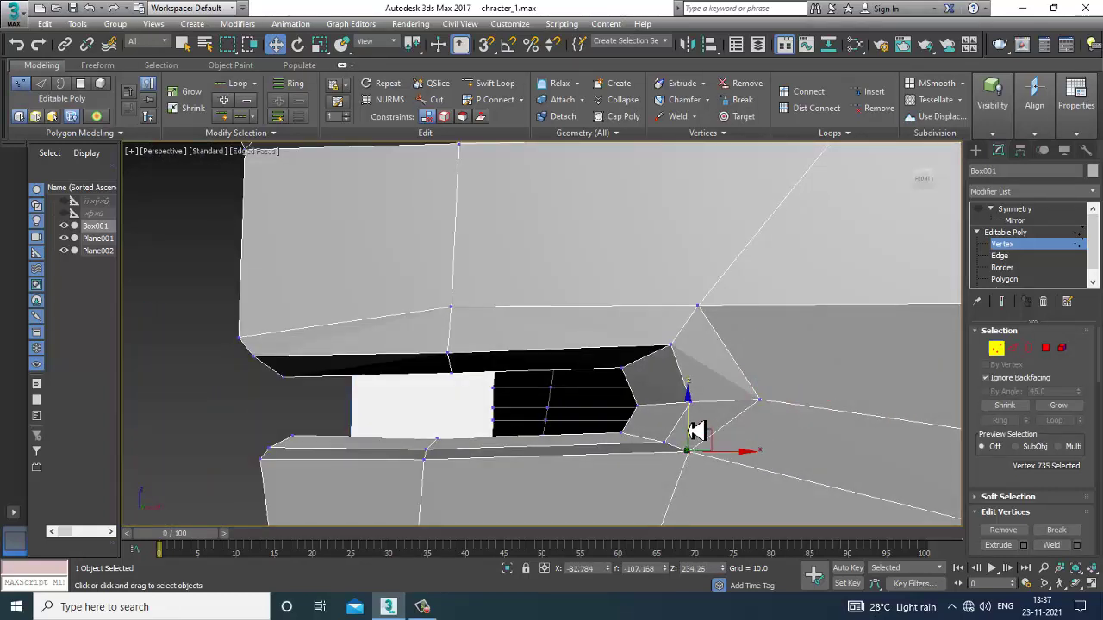
pyautogui.moveTo(688, 426); pyautogui.dragTo(695, 450)
pyautogui.click(424, 461)
pyautogui.moveTo(424, 440); pyautogui.dragTo(412, 462)
pyautogui.click(262, 461)
pyautogui.moveTo(264, 429); pyautogui.dragTo(277, 473)
# Step: Raise the upper lip's outer vertex on the centre line to level it with the neighbouring vertices
pyautogui.scroll(-3, 312, 465)
pyautogui.keyDown('alt'); pyautogui.moveTo(355, 465); pyautogui.dragTo(256, 396, button='middle'); pyautogui.keyUp('alt')
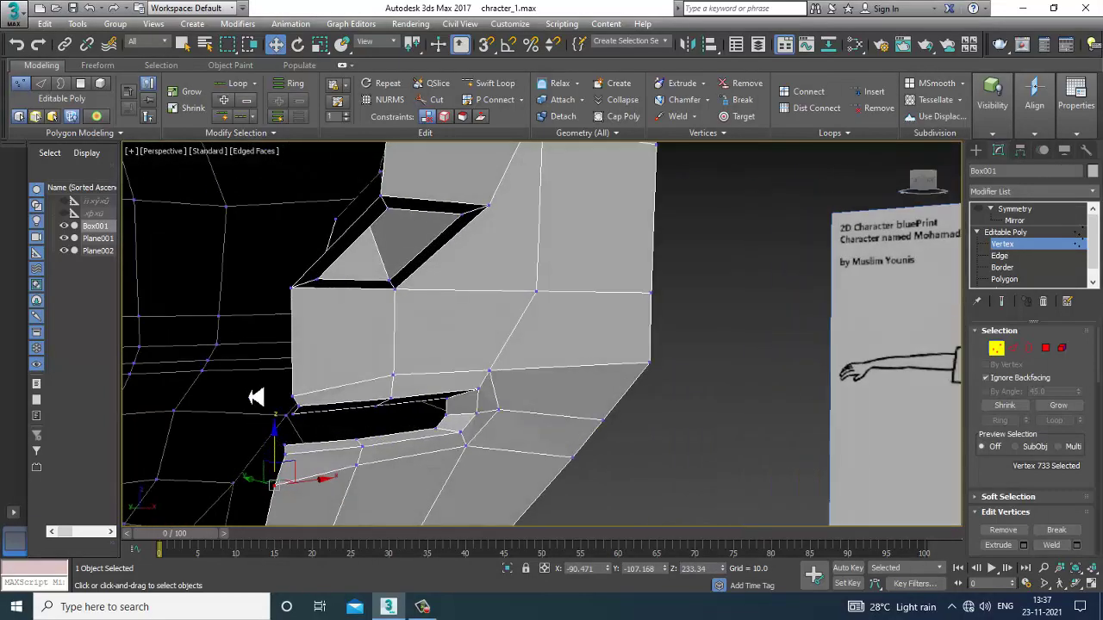
pyautogui.click(292, 397)
pyautogui.moveTo(293, 377); pyautogui.dragTo(290, 357)
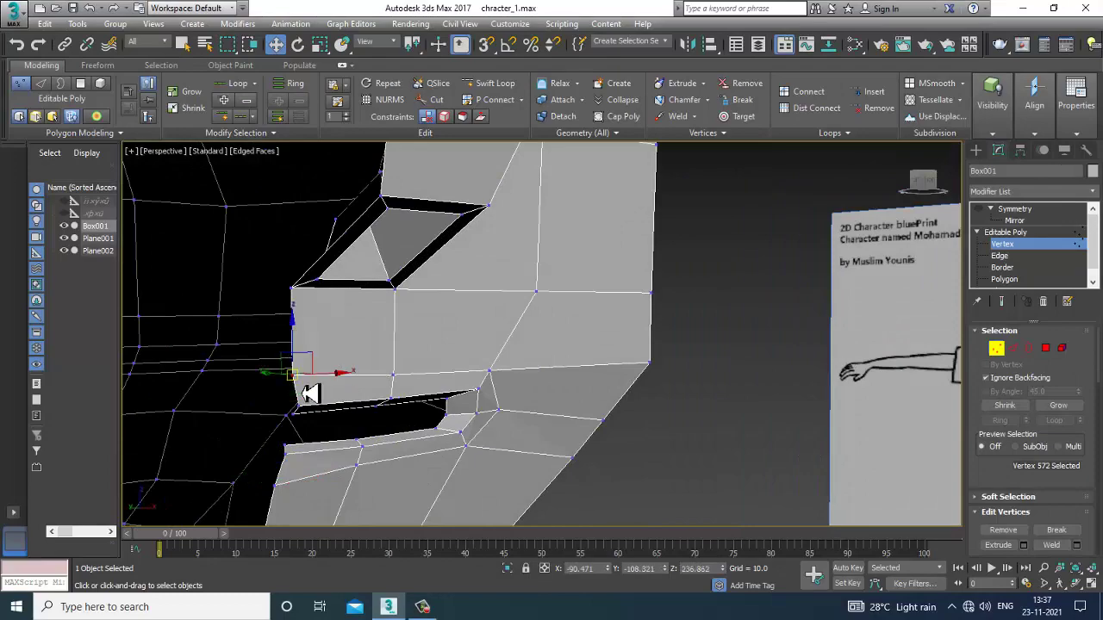
# Step: Turn on NURMS smoothing for the mesh and inspect the smoothed mouth and face from several angles
pyautogui.scroll(-4, 304, 396)
pyautogui.keyDown('alt'); pyautogui.moveTo(349, 441); pyautogui.dragTo(459, 312, button='middle'); pyautogui.keyUp('alt')
pyautogui.rightClick(458, 312)
pyautogui.click(425, 140)
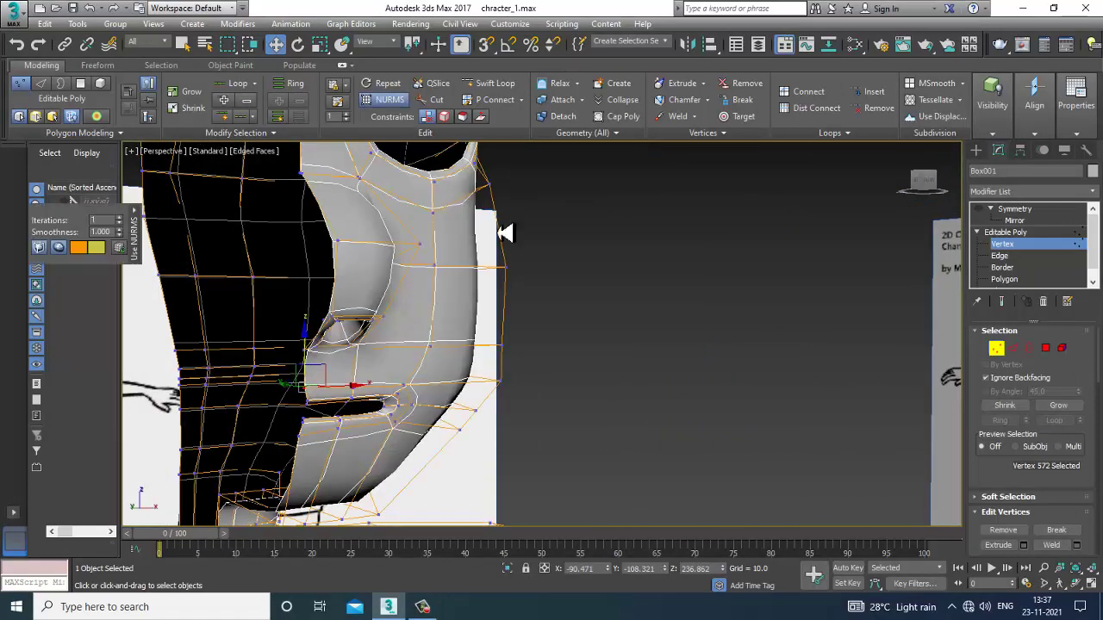
pyautogui.keyDown('alt'); pyautogui.moveTo(678, 393); pyautogui.dragTo(632, 415, button='middle'); pyautogui.keyUp('alt')
pyautogui.scroll(-2, 575, 378)
pyautogui.scroll(-3, 638, 420)
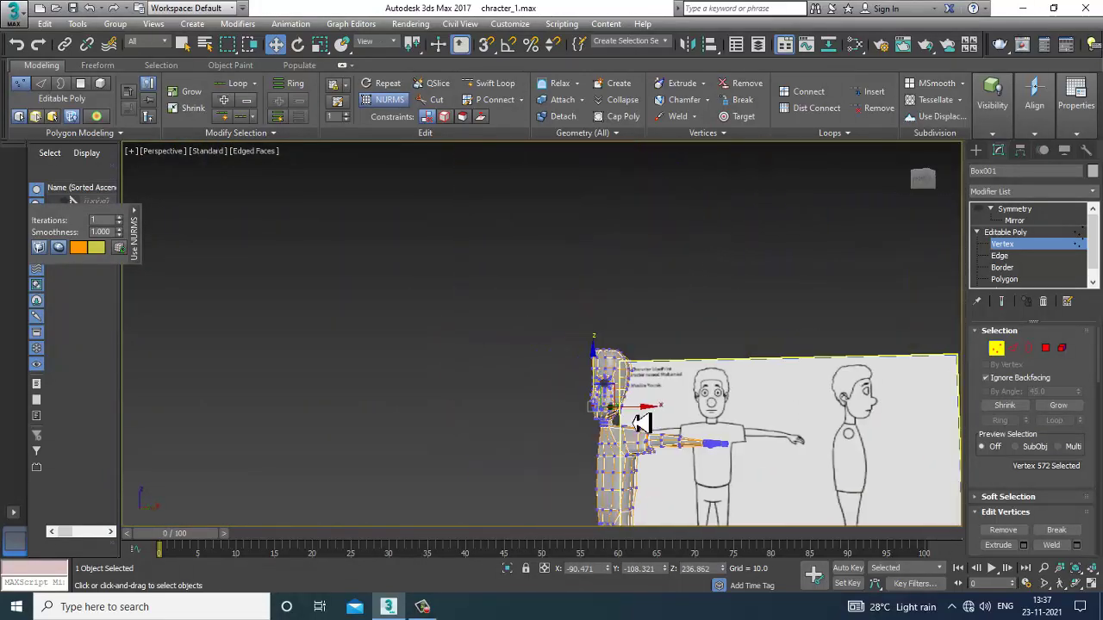
pyautogui.scroll(3, 640, 421)
pyautogui.scroll(-2, 635, 418)
pyautogui.scroll(4, 630, 416)
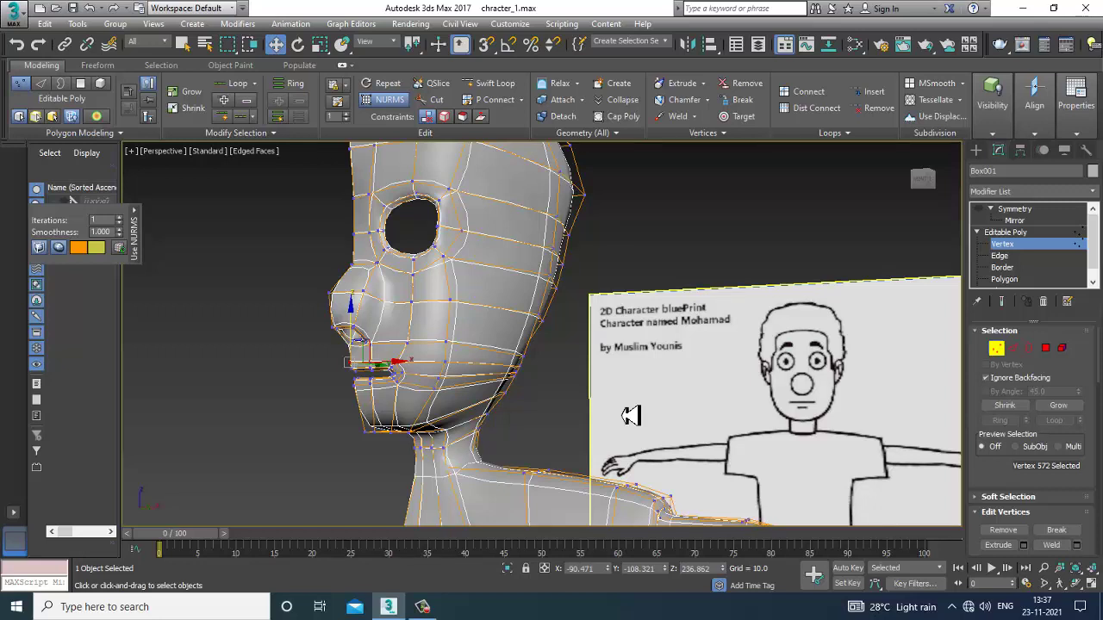
# Step: View the smoothed character mirrored by the Symmetry modifier, and turn the modifier off to show the half model
pyautogui.click(1008, 209)
pyautogui.scroll(-4, 560, 319)
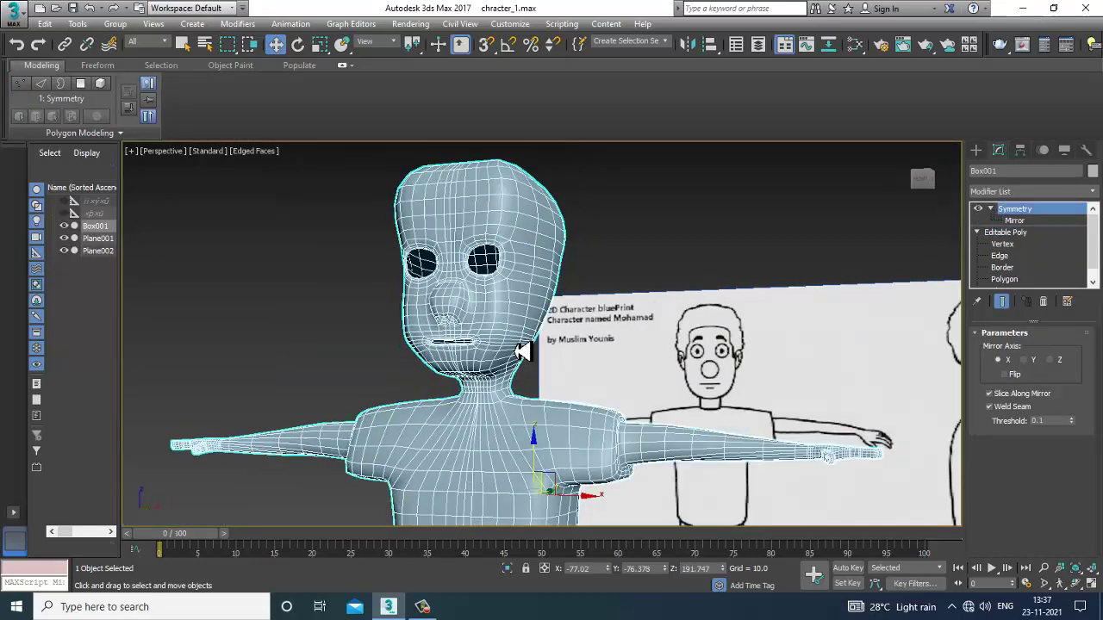
pyautogui.keyDown('alt'); pyautogui.moveTo(522, 352); pyautogui.dragTo(532, 354, button='middle'); pyautogui.keyUp('alt')
pyautogui.click(978, 210)
pyautogui.keyDown('alt'); pyautogui.moveTo(624, 290); pyautogui.dragTo(640, 298, button='middle'); pyautogui.keyUp('alt')
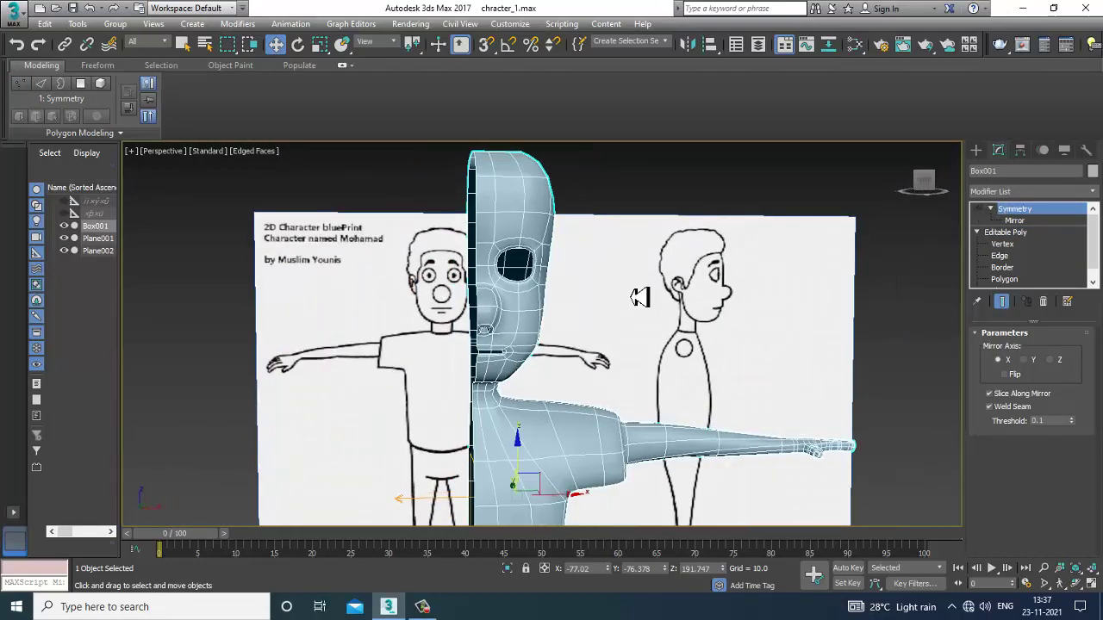
# Step: Compare the smoothed half head with the blueprint in the left and front views, toggling see-through display
pyautogui.hotkey('alt', 'w')
pyautogui.hotkey('alt', 'w')
pyautogui.scroll(-5, 455, 418)
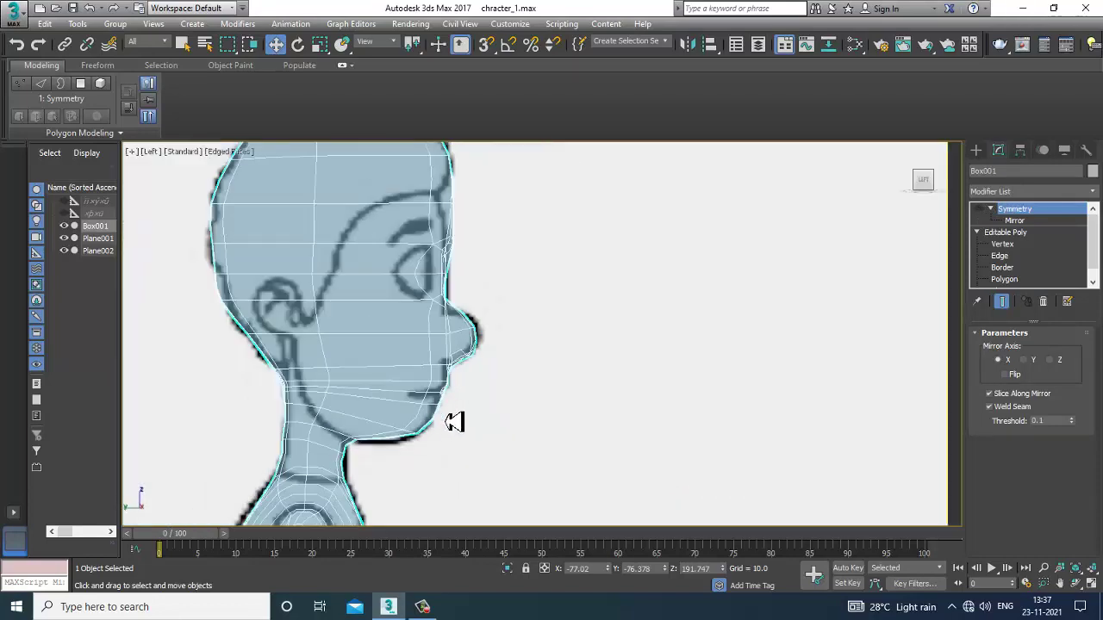
pyautogui.scroll(4, 520, 421)
pyautogui.hotkey('alt', 'w')
pyautogui.middleClick(661, 246)
pyautogui.hotkey('alt', 'w')
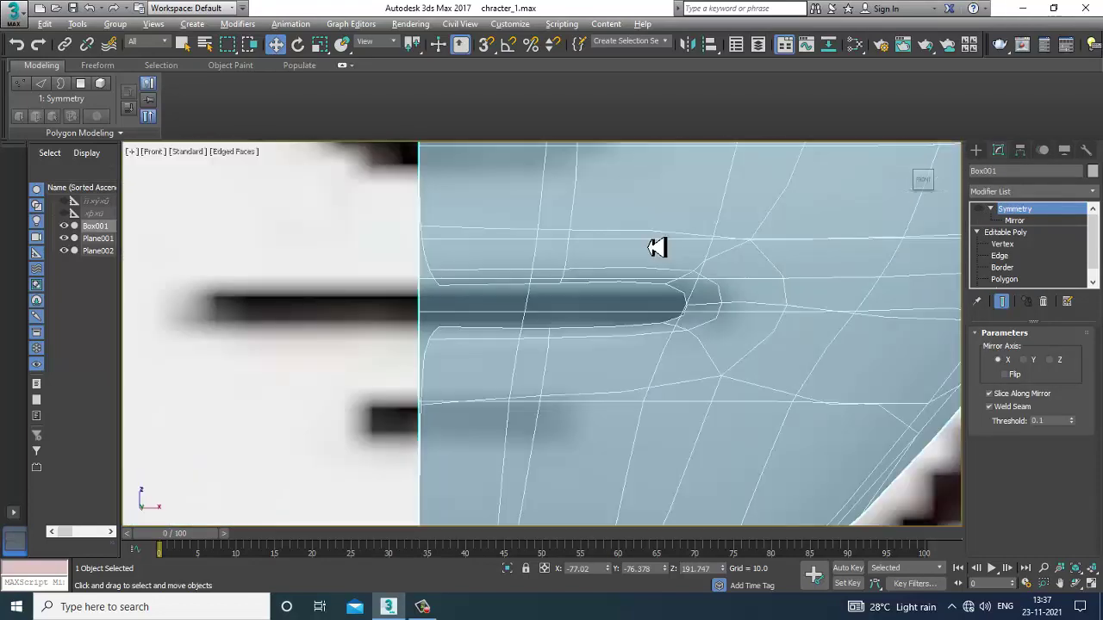
pyautogui.scroll(-4, 646, 261)
pyautogui.moveTo(654, 280); pyautogui.dragTo(609, 428, button='middle')
pyautogui.hotkey('alt', 'x')
pyautogui.scroll(-6, 627, 380)
pyautogui.hotkey('alt', 'x')
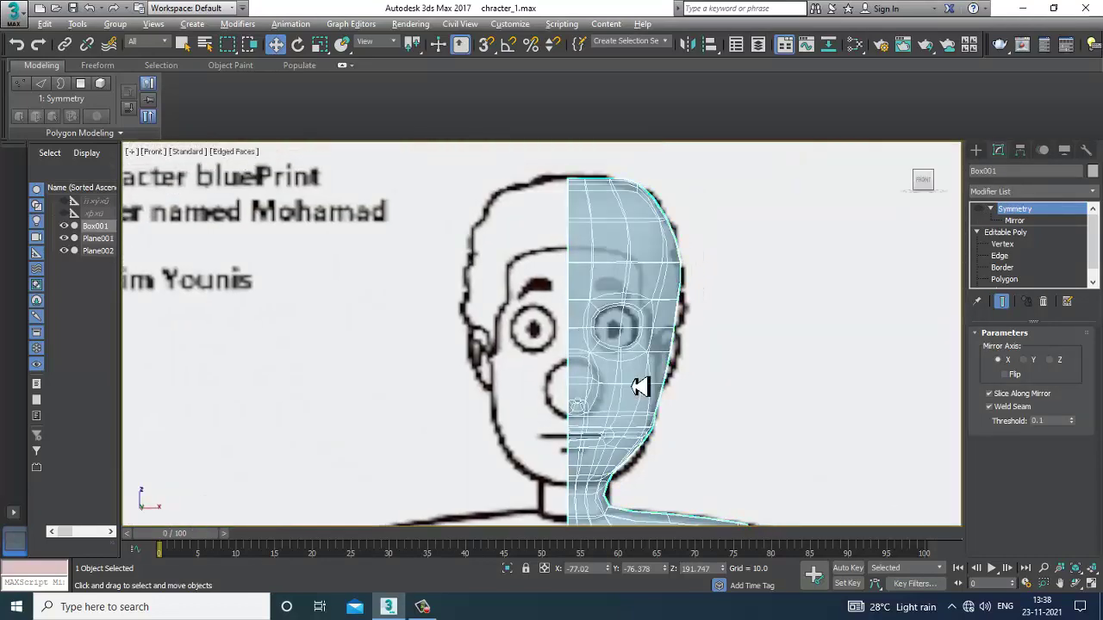
# Step: Shift the vertices at the eye's upper outer corner slightly inward and down in the front view
pyautogui.scroll(3, 625, 368)
pyautogui.moveTo(640, 386); pyautogui.dragTo(630, 348, button='middle')
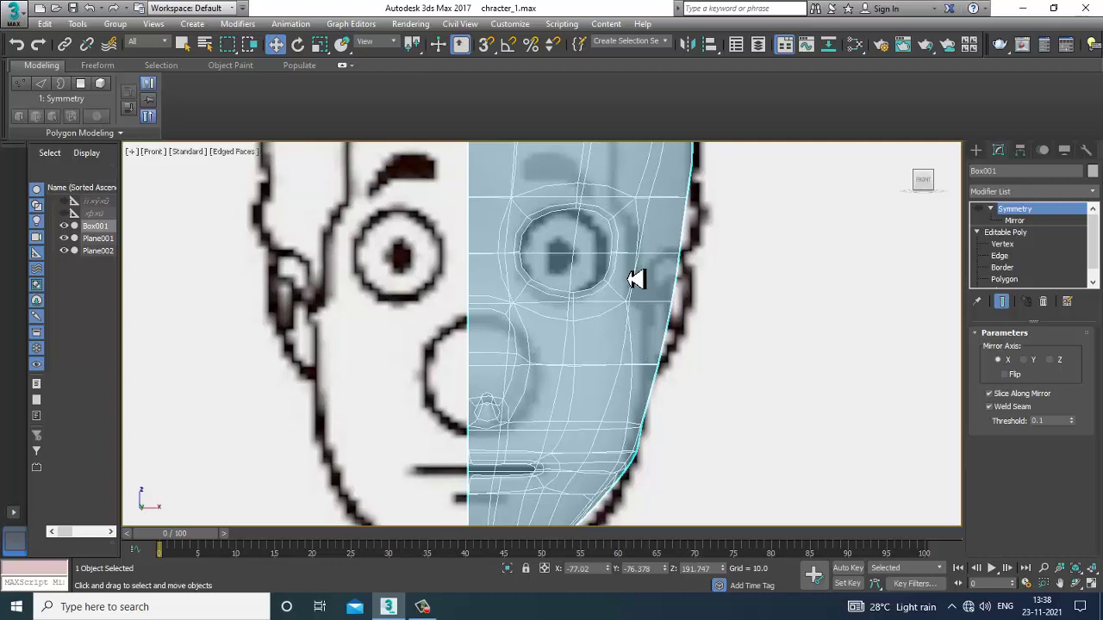
pyautogui.scroll(2, 636, 279)
pyautogui.moveTo(636, 279); pyautogui.dragTo(635, 315, button='middle')
pyautogui.press('1')
pyautogui.click(999, 258)
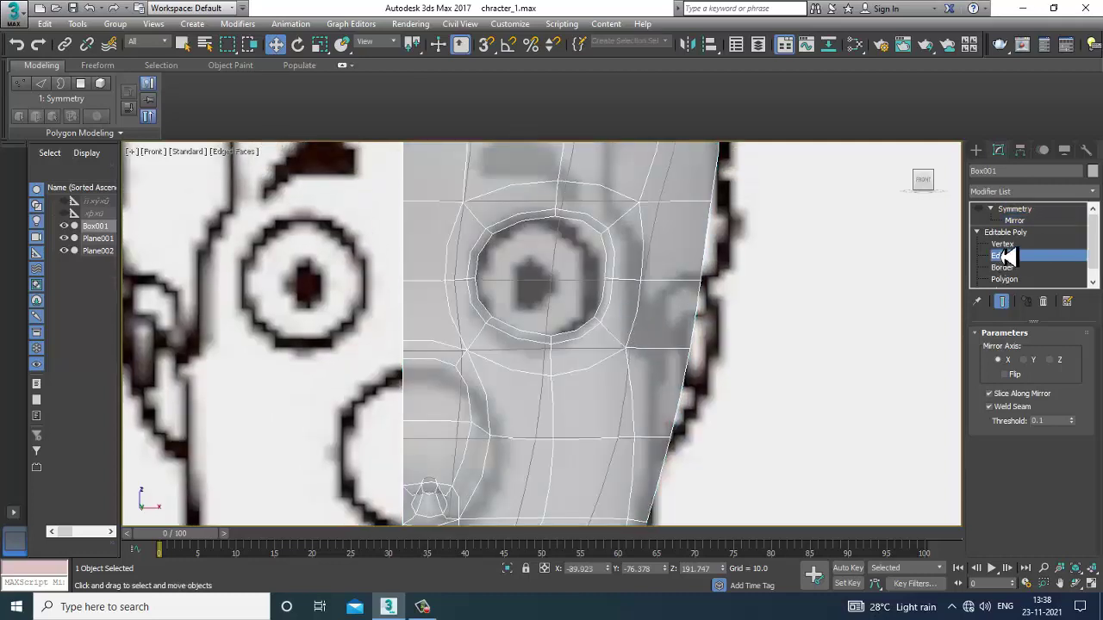
pyautogui.press('1')
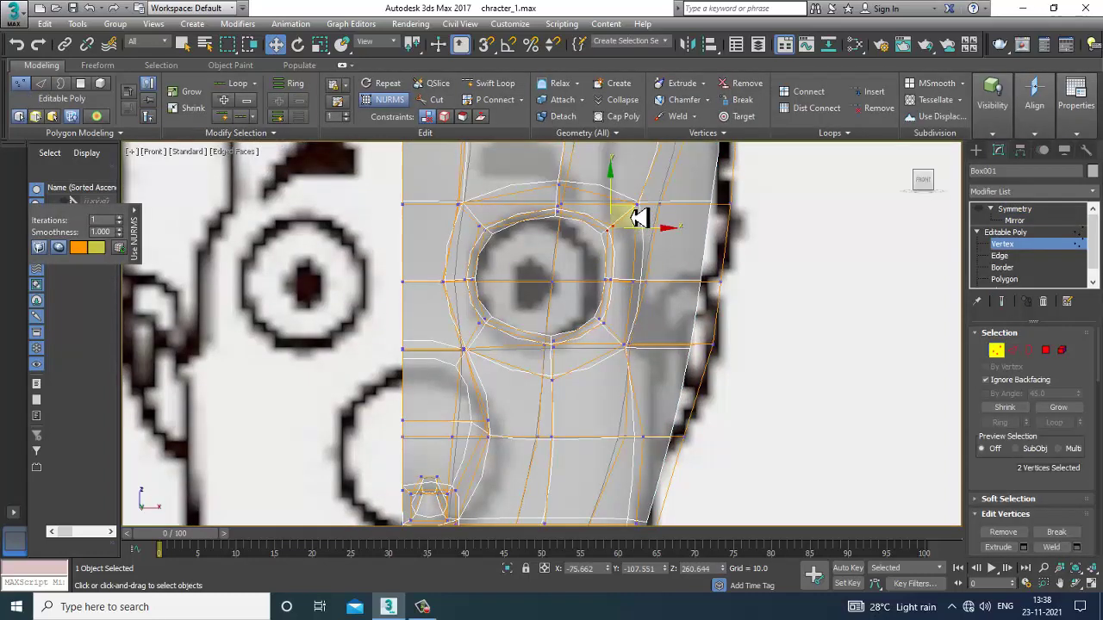
pyautogui.moveTo(640, 218); pyautogui.dragTo(628, 222)
# Step: Push the vertex on the upper side of the forehead slightly backward and select the one below it at the temple
pyautogui.hotkey('alt', 'w')
pyautogui.hotkey('alt', 'w')
pyautogui.moveTo(771, 399); pyautogui.dragTo(437, 298, button='middle')
pyautogui.scroll(3, 527, 347)
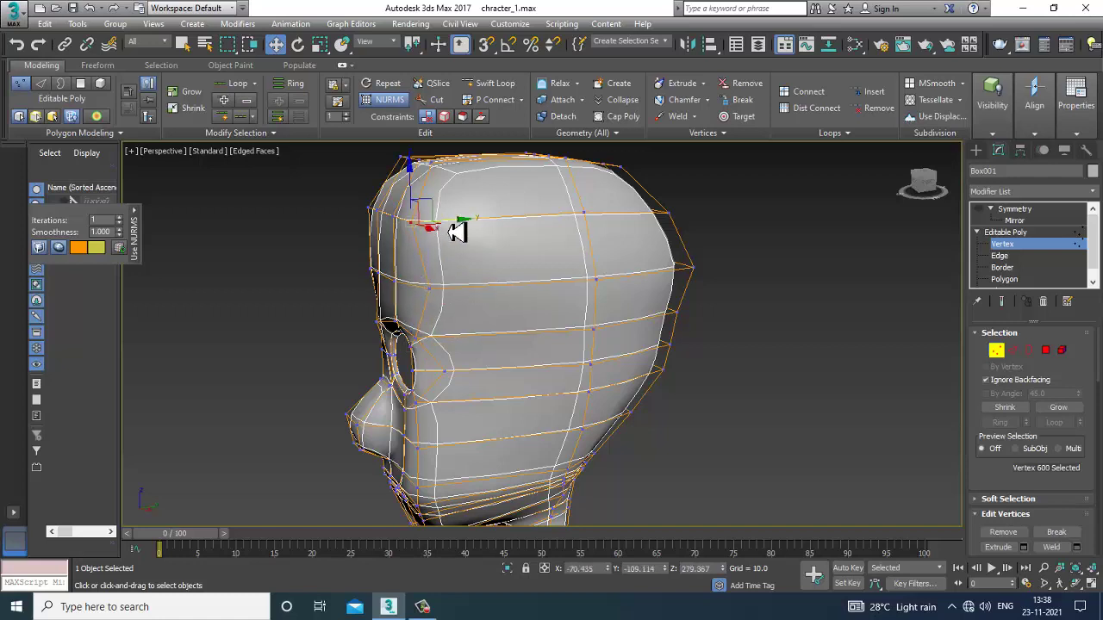
pyautogui.moveTo(473, 230); pyautogui.dragTo(469, 230)
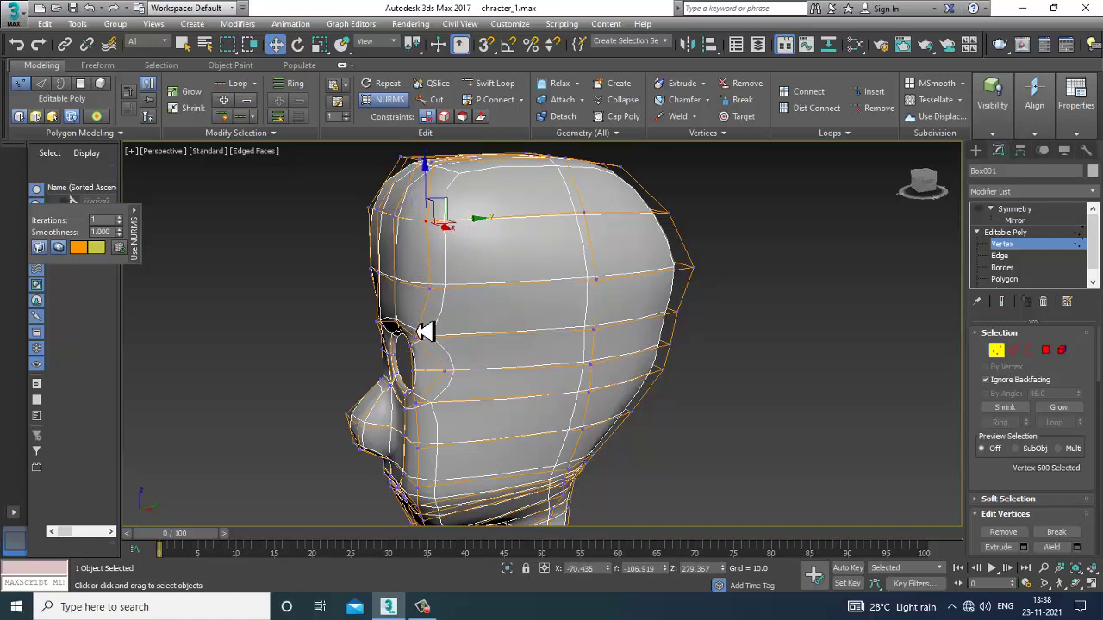
pyautogui.click(430, 290)
pyautogui.keyDown('alt'); pyautogui.moveTo(480, 317); pyautogui.dragTo(517, 322, button='middle'); pyautogui.keyUp('alt')
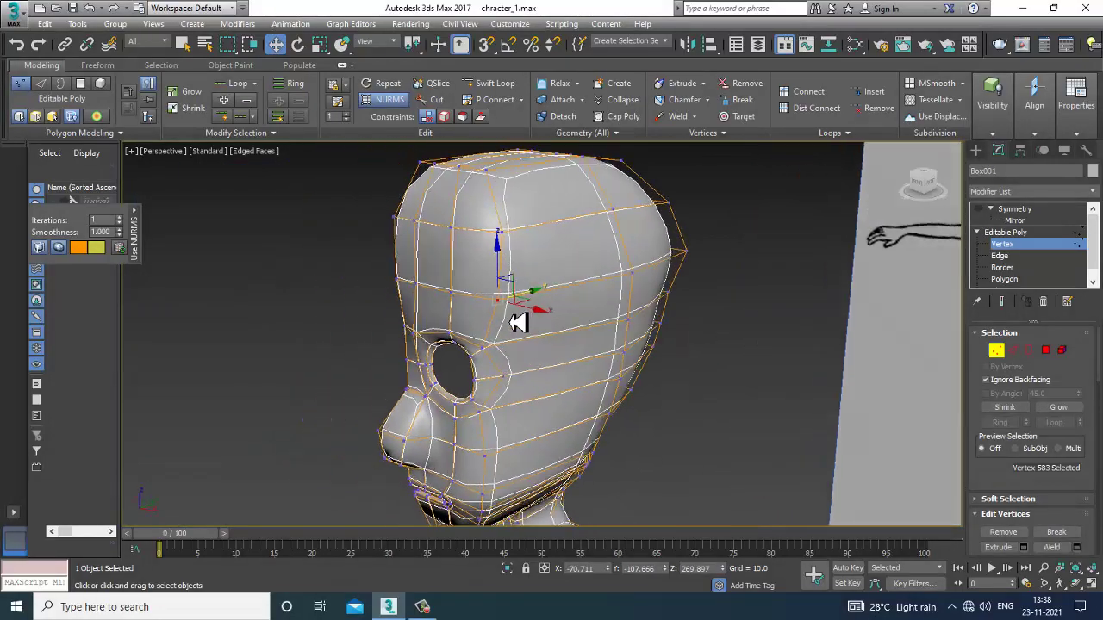
# Step: Pull the cheek vertex beside the nose slightly forward and lower it
pyautogui.scroll(-3, 517, 323)
pyautogui.moveTo(575, 418); pyautogui.dragTo(524, 413, button='middle')
pyautogui.scroll(-4, 524, 414)
pyautogui.scroll(-4, 632, 491)
pyautogui.keyDown('alt'); pyautogui.moveTo(632, 491); pyautogui.dragTo(541, 426, button='middle'); pyautogui.keyUp('alt')
pyautogui.scroll(4, 593, 423)
pyautogui.scroll(3, 541, 425)
pyautogui.keyDown('alt'); pyautogui.moveTo(595, 369); pyautogui.dragTo(577, 357, button='middle'); pyautogui.keyUp('alt')
pyautogui.scroll(4, 582, 378)
pyautogui.keyDown('alt'); pyautogui.moveTo(589, 397); pyautogui.dragTo(595, 256, button='middle'); pyautogui.keyUp('alt')
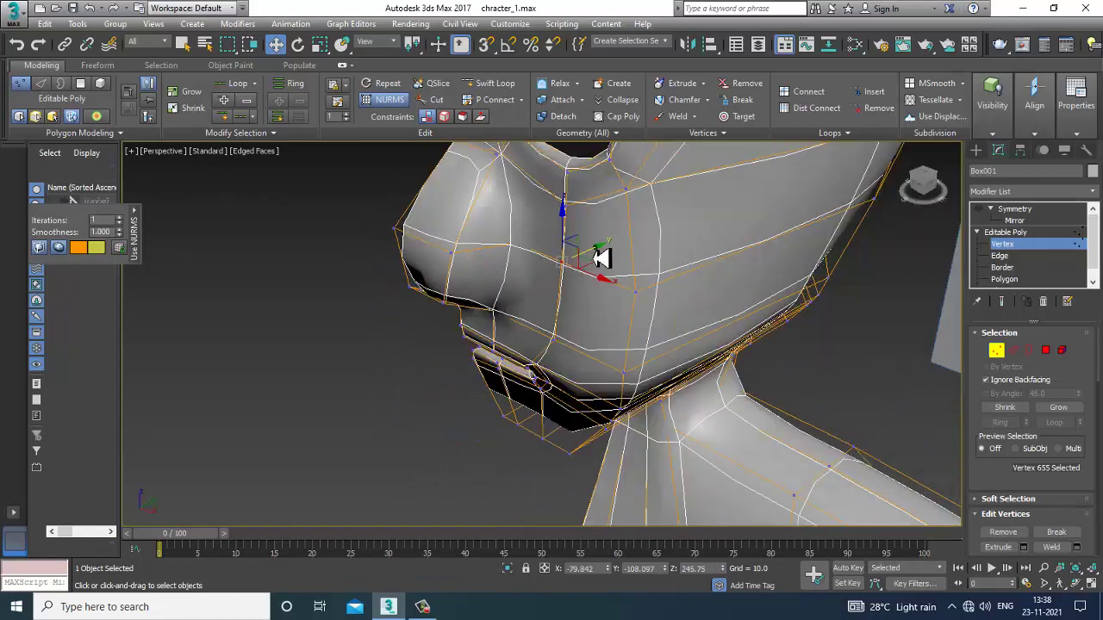
pyautogui.moveTo(594, 255); pyautogui.dragTo(584, 256)
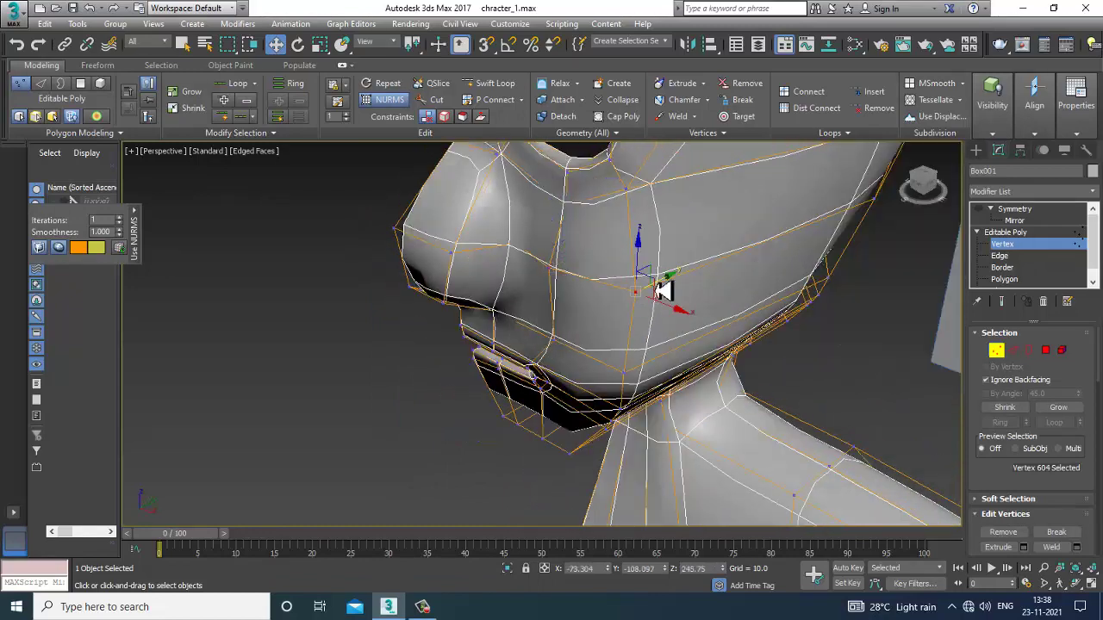
pyautogui.keyDown('alt'); pyautogui.moveTo(680, 288); pyautogui.dragTo(551, 273, button='middle'); pyautogui.keyUp('alt')
pyautogui.moveTo(550, 273); pyautogui.dragTo(559, 300)
# Step: Raise the two vertices above the upper lip, at the mouth corner and nearer the centre line, to round the lip
pyautogui.keyDown('alt'); pyautogui.moveTo(560, 303); pyautogui.dragTo(404, 273, button='middle'); pyautogui.keyUp('alt')
pyautogui.scroll(4, 614, 360)
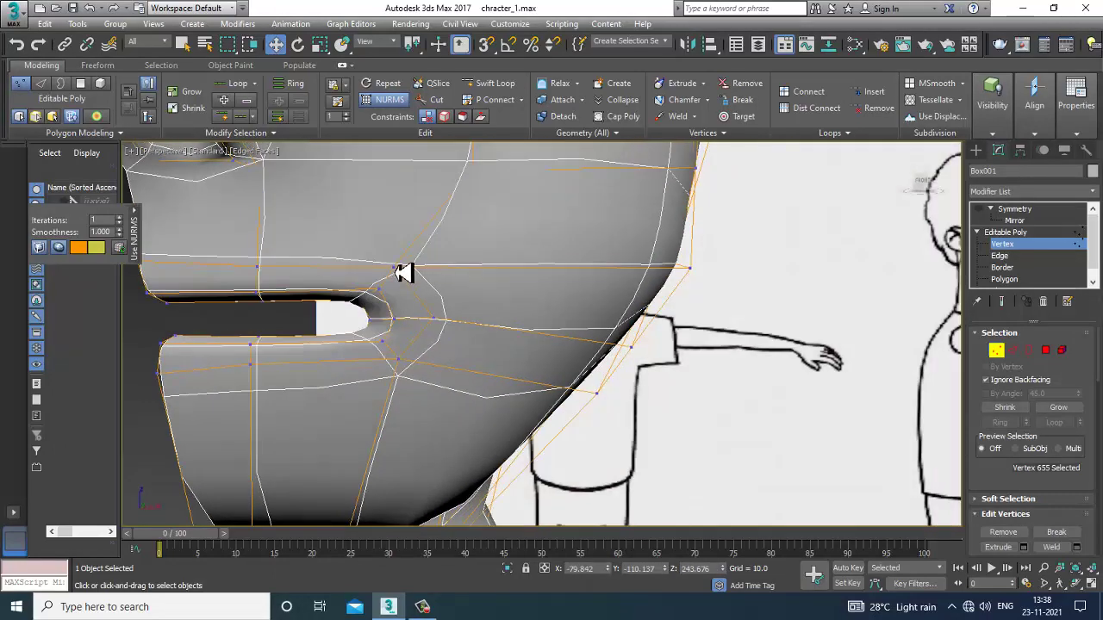
pyautogui.click(394, 268)
pyautogui.moveTo(394, 250); pyautogui.dragTo(394, 236)
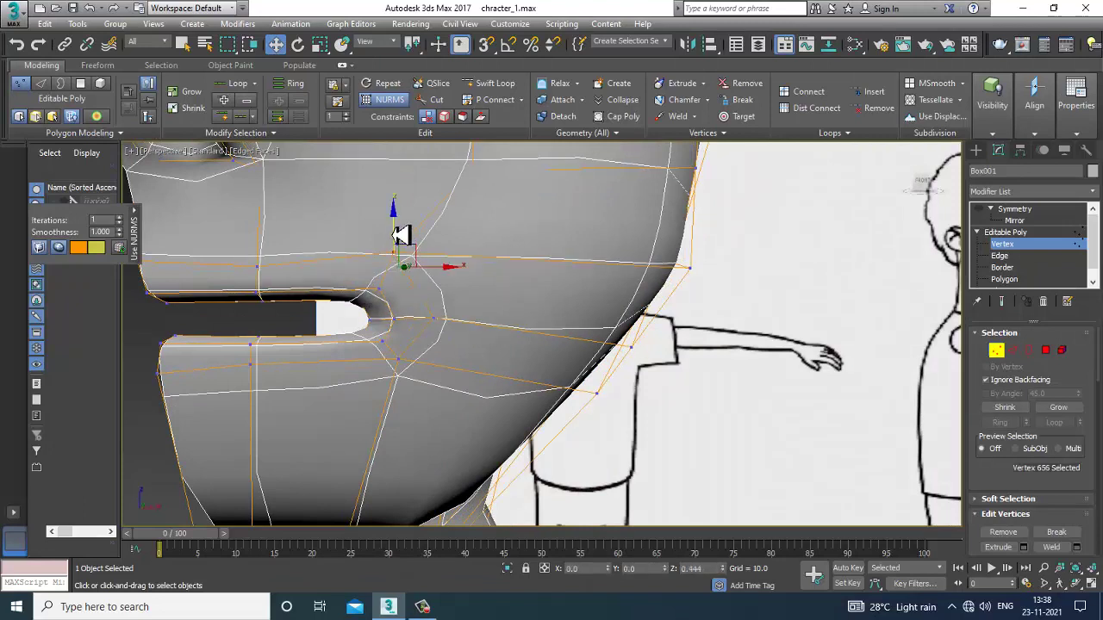
pyautogui.click(258, 267)
pyautogui.moveTo(258, 231); pyautogui.dragTo(258, 208)
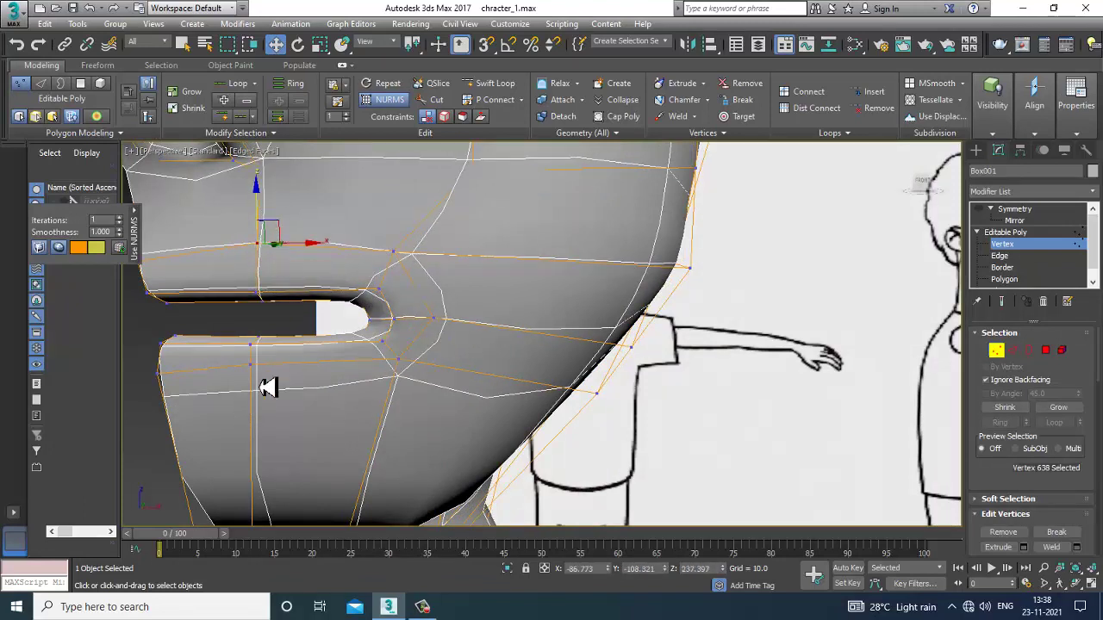
# Step: Lower the two vertices below the lower lip, at mid-lip and at the mouth corner, to widen the lip
pyautogui.click(252, 366)
pyautogui.moveTo(251, 342); pyautogui.dragTo(258, 369)
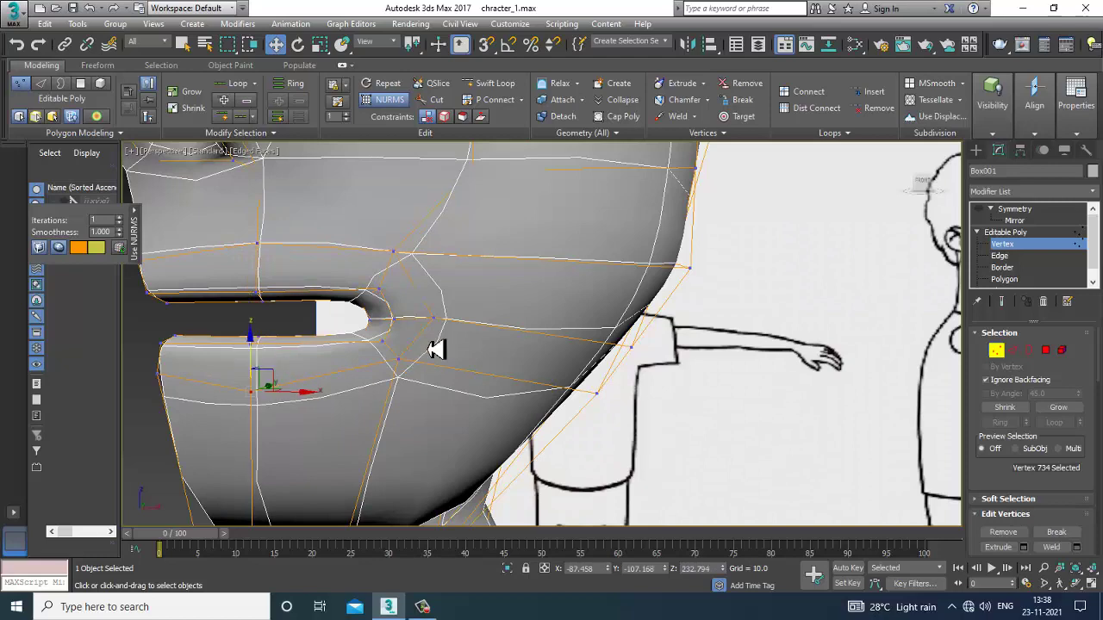
pyautogui.click(398, 359)
pyautogui.moveTo(399, 335); pyautogui.dragTo(405, 356)
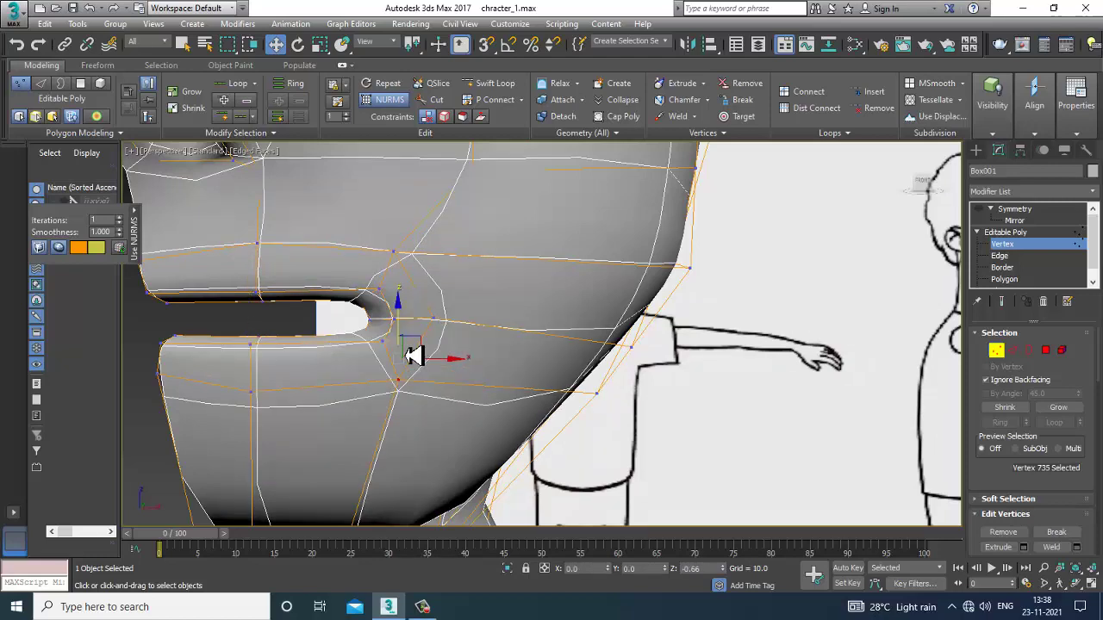
# Step: Insert a vertical edge loop with Swift Loop between the nose and the cheek, below the eye
pyautogui.scroll(-5, 414, 356)
pyautogui.moveTo(539, 374)
pyautogui.keyDown('alt'); pyautogui.mouseDown(button='middle')
pyautogui.moveTo(500, 370)
pyautogui.moveTo(546, 376)
pyautogui.moveTo(539, 360)
pyautogui.moveTo(561, 372)
pyautogui.mouseUp(button='middle'); pyautogui.keyUp('alt')
pyautogui.click(496, 85)
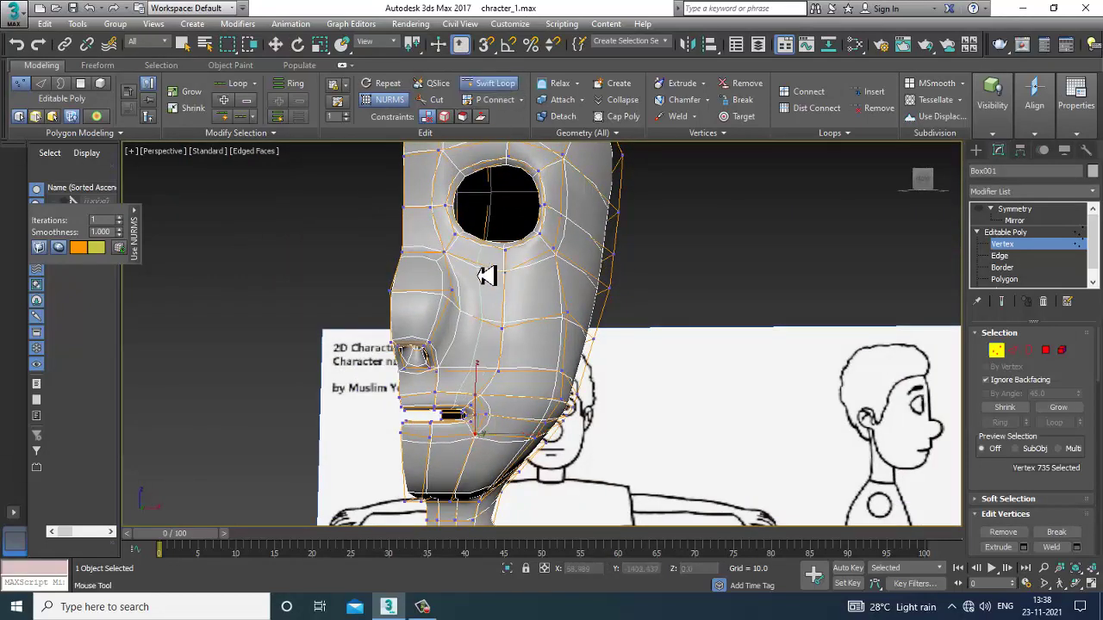
pyautogui.click(486, 276)
pyautogui.keyDown('alt'); pyautogui.moveTo(491, 280); pyautogui.dragTo(500, 352, button='middle'); pyautogui.keyUp('alt')
pyautogui.scroll(3, 546, 322)
pyautogui.rightClick(546, 322)
pyautogui.scroll(3, 491, 368)
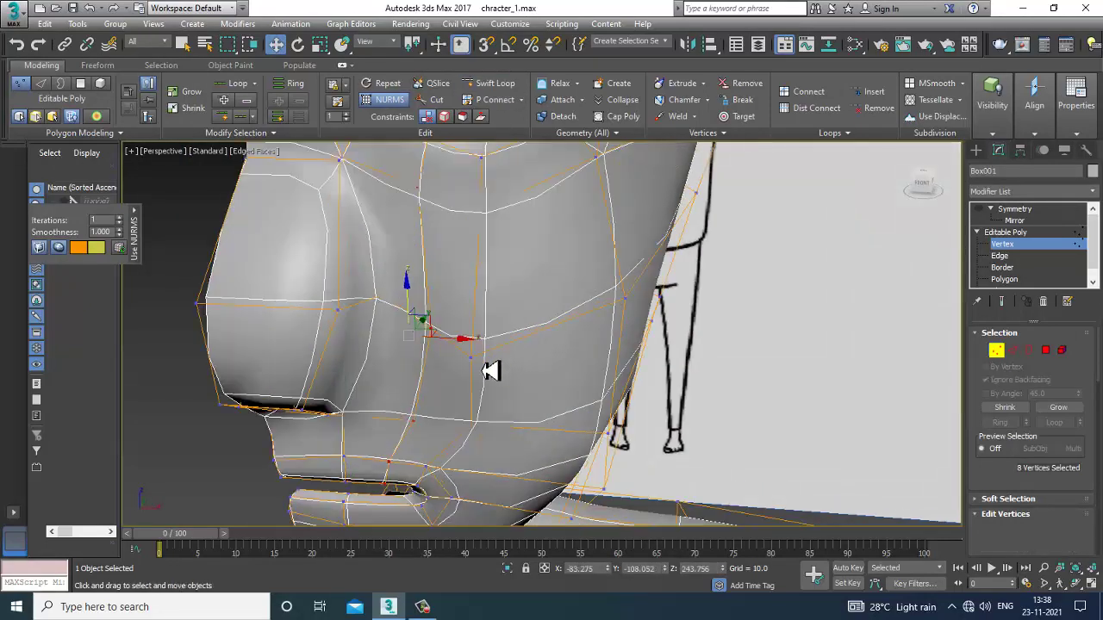
# Step: Move the cheek vertex outside the new edge loop outward along X to even out the spacing
pyautogui.press('1')
pyautogui.press('1')
pyautogui.moveTo(522, 373); pyautogui.dragTo(548, 366)
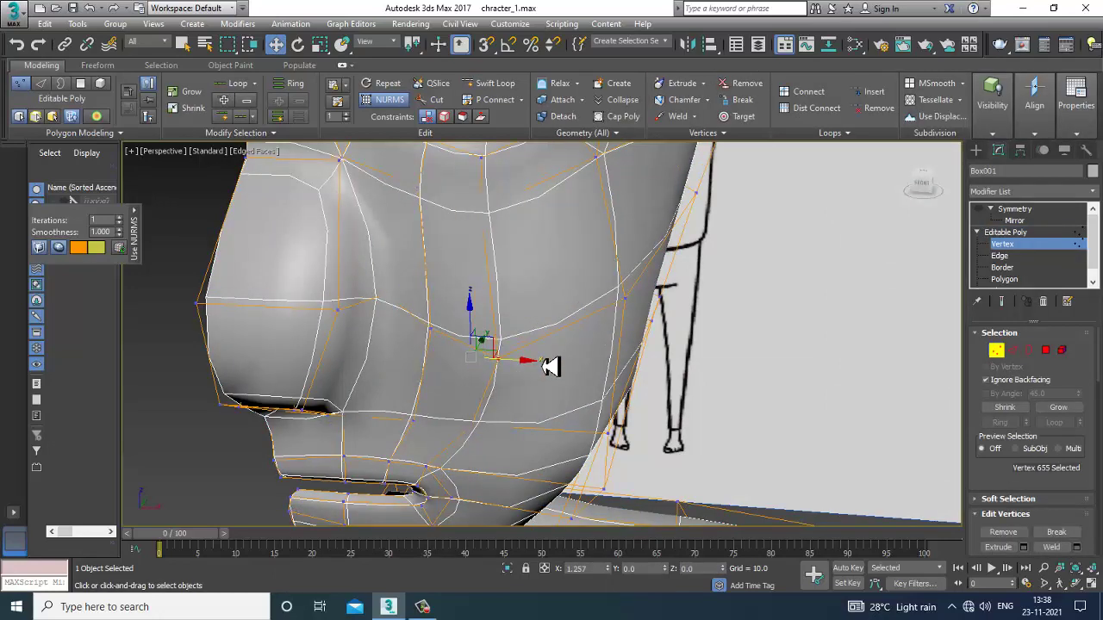
pyautogui.keyDown('alt'); pyautogui.moveTo(549, 365); pyautogui.dragTo(566, 380, button='middle'); pyautogui.keyUp('alt')
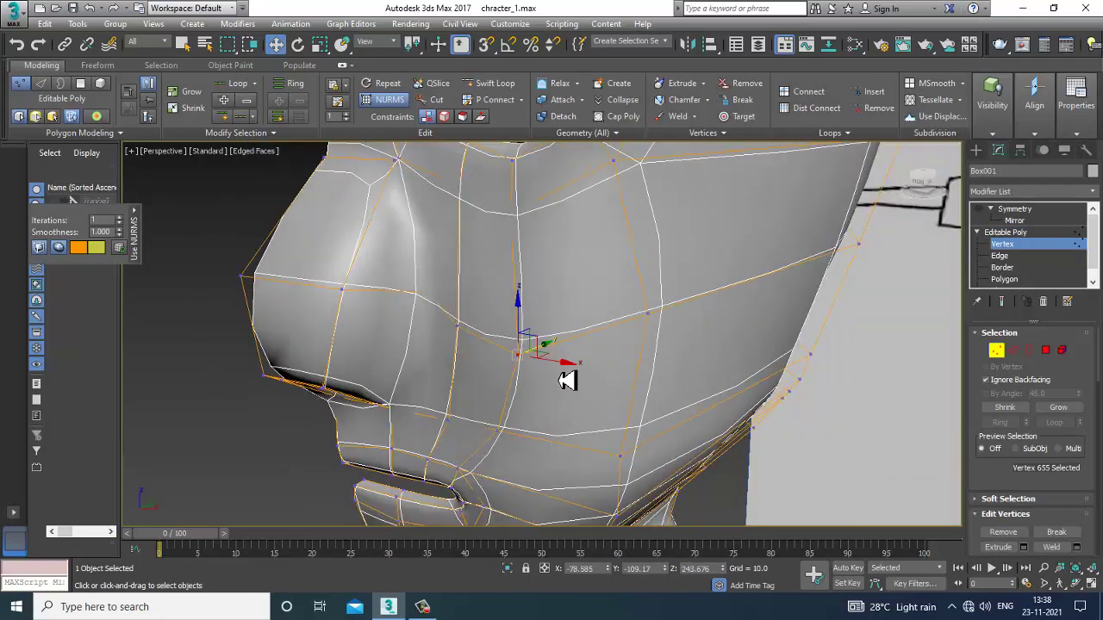
pyautogui.moveTo(568, 364); pyautogui.dragTo(580, 366)
pyautogui.keyDown('alt'); pyautogui.moveTo(581, 366); pyautogui.dragTo(552, 327, button='middle'); pyautogui.keyUp('alt')
# Step: Reposition the new loop's vertex beside the nose and nudge it forward to smooth the cheek
pyautogui.click(443, 336)
pyautogui.keyDown('alt'); pyautogui.moveTo(457, 338); pyautogui.dragTo(488, 389, button='middle'); pyautogui.keyUp('alt')
pyautogui.moveTo(496, 348); pyautogui.dragTo(522, 356)
pyautogui.moveTo(514, 356)
pyautogui.keyDown('alt'); pyautogui.mouseDown(button='middle')
pyautogui.moveTo(566, 330)
pyautogui.moveTo(529, 333)
pyautogui.moveTo(528, 344)
pyautogui.mouseUp(button='middle'); pyautogui.keyUp('alt')
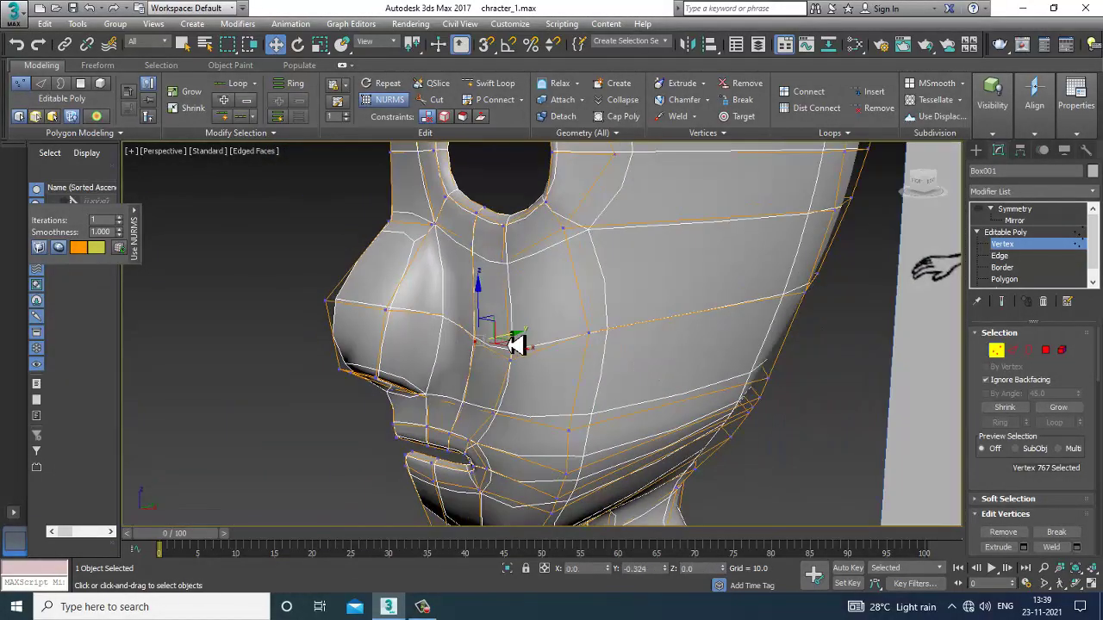
pyautogui.moveTo(517, 346); pyautogui.dragTo(514, 347)
# Step: Leave vertex editing and inspect the shape of the half head from farther away
pyautogui.scroll(-5, 515, 347)
pyautogui.keyDown('alt'); pyautogui.moveTo(515, 347); pyautogui.dragTo(570, 331, button='middle'); pyautogui.keyUp('alt')
pyautogui.moveTo(571, 439); pyautogui.dragTo(571, 315, button='middle')
pyautogui.scroll(-3, 571, 315)
pyautogui.moveTo(594, 237); pyautogui.dragTo(577, 340, button='middle')
pyautogui.scroll(-4, 600, 326)
pyautogui.scroll(5, 589, 313)
pyautogui.click(1026, 242)
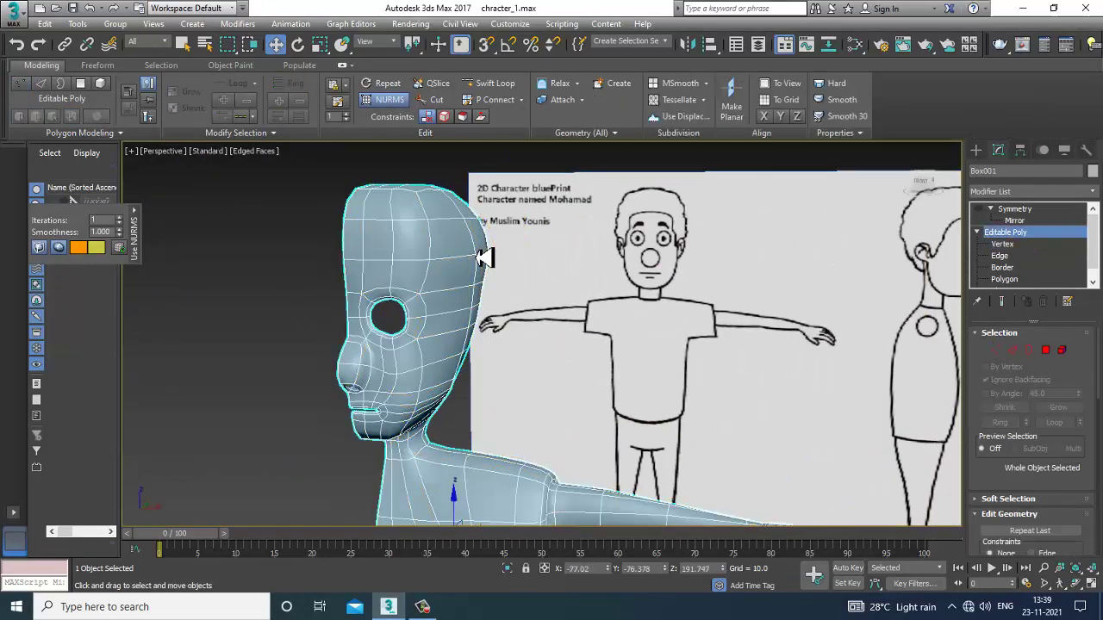